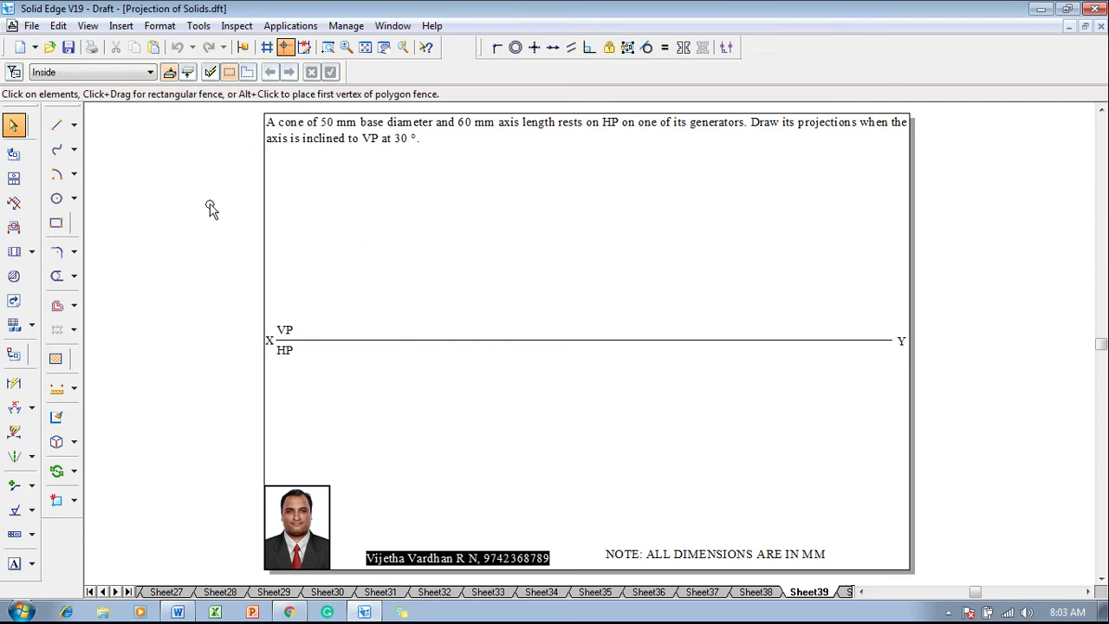
- Draw a 50 mm diameter circle below the XY line as the top view of the cone's base
click(57, 200)
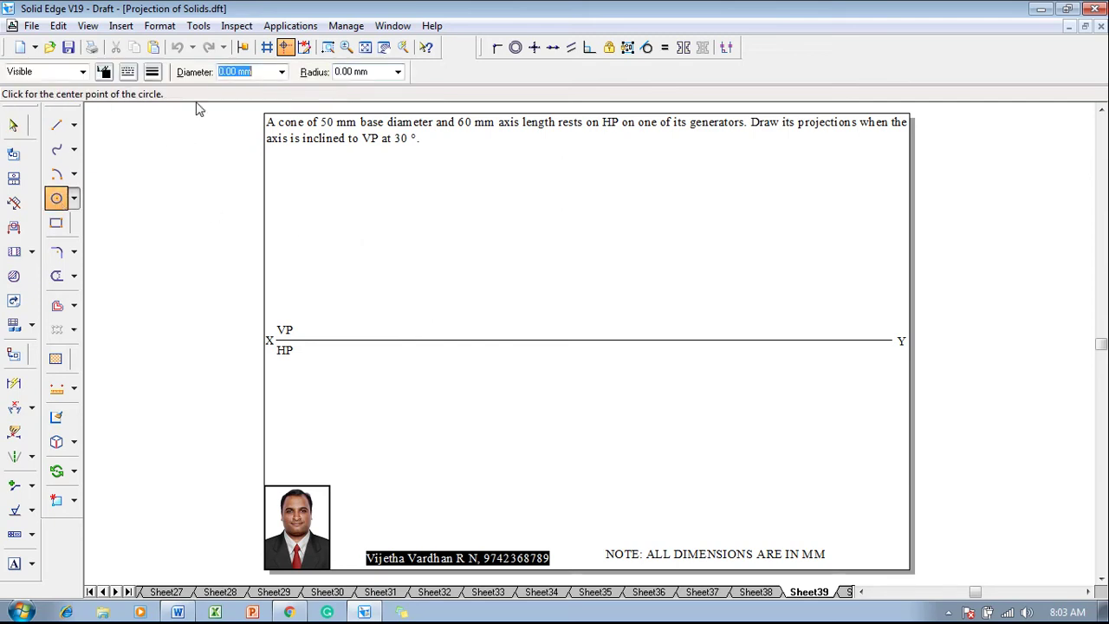
click(153, 73)
click(160, 131)
text(5)
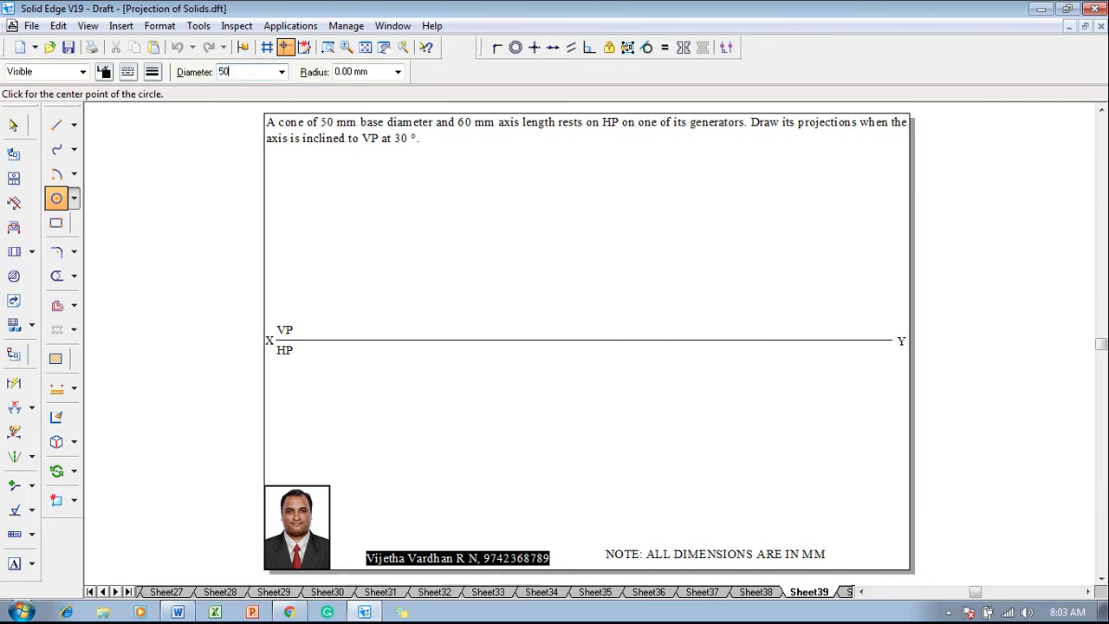
text(0)
key(Tab)
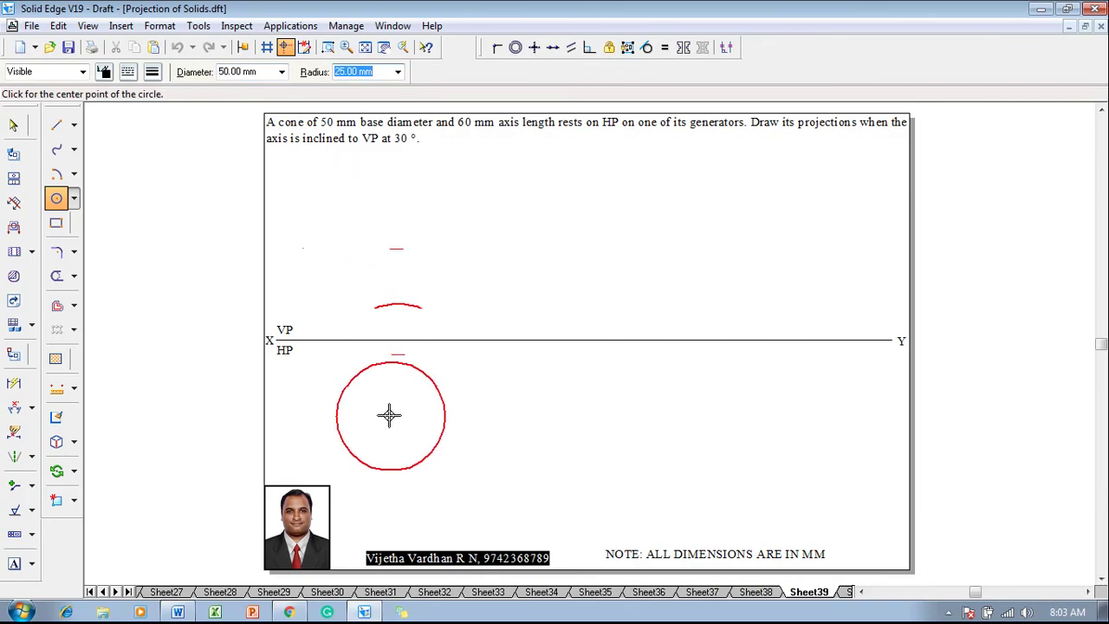
click(386, 414)
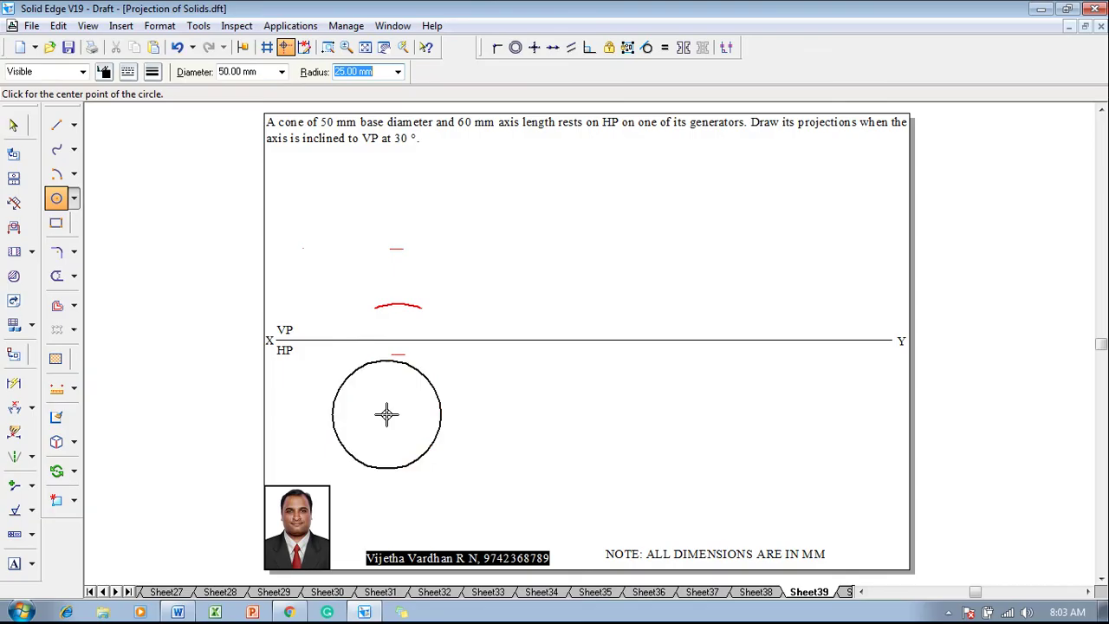
key(Escape)
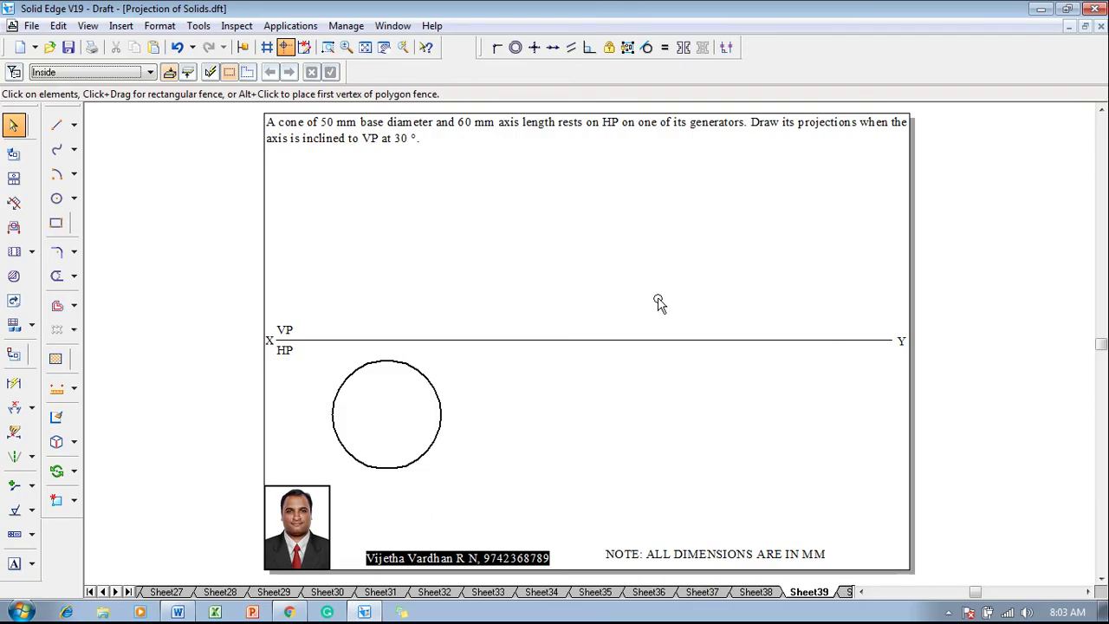
- Draw a thin continuous 0.13 mm wide horizontal radius line from the circle's centre to its right-hand edge
click(55, 130)
click(152, 71)
click(147, 90)
click(128, 71)
click(132, 90)
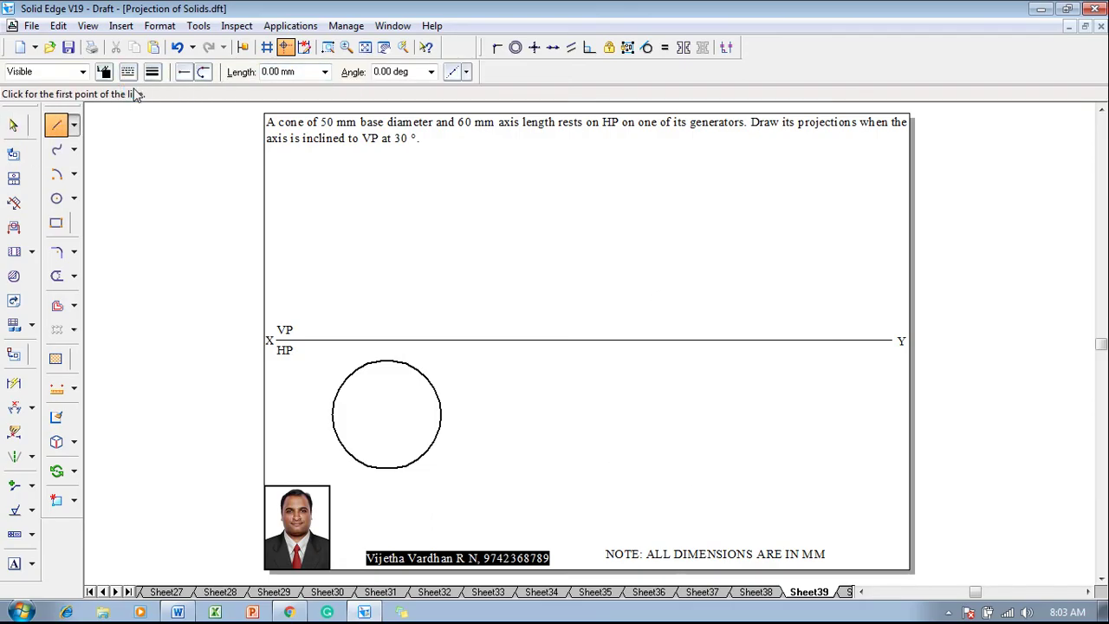
click(384, 417)
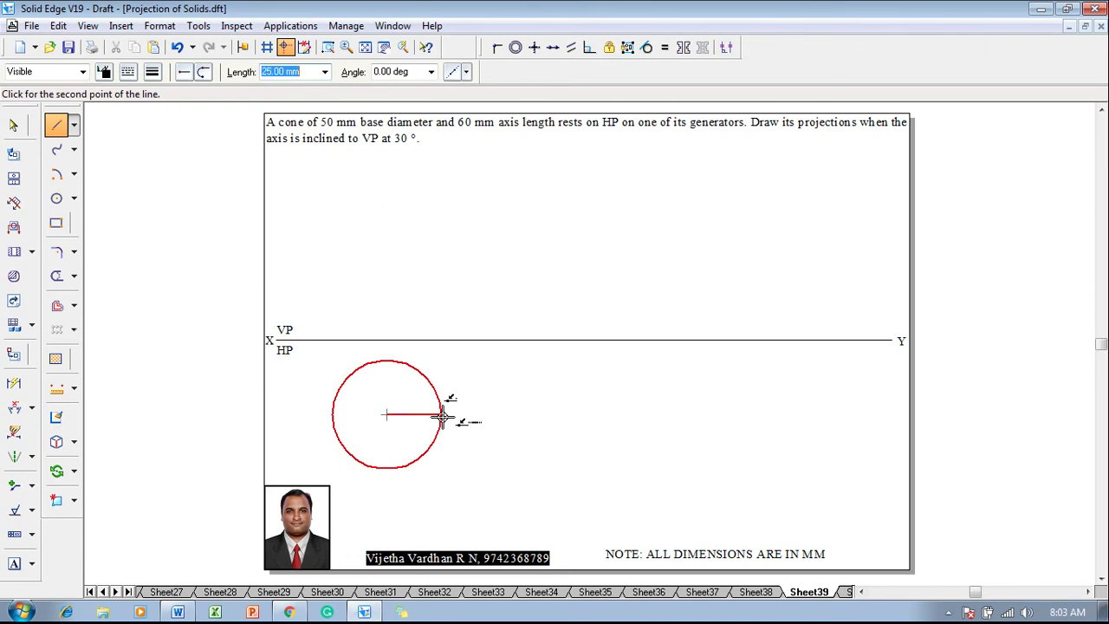
click(441, 414)
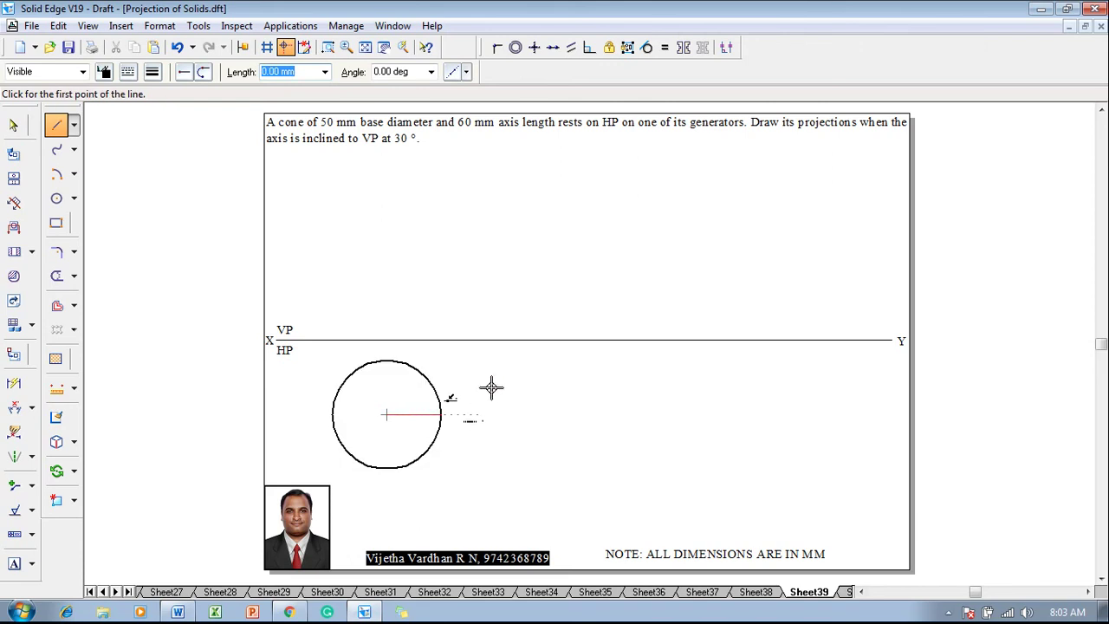
key(Escape)
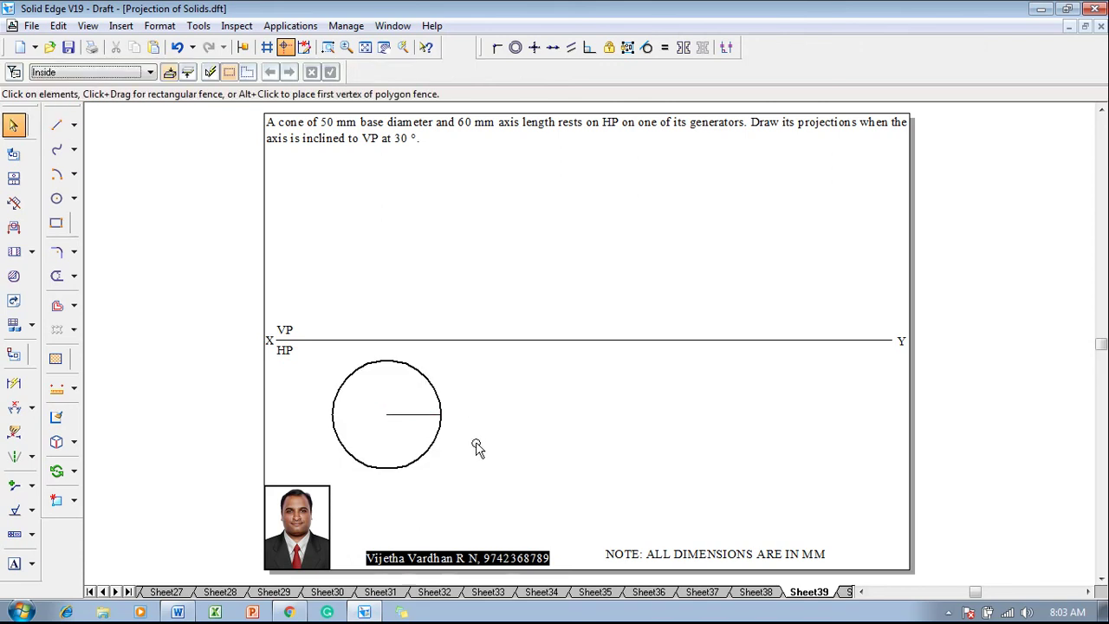
- Create a circular pattern of the radius line about the circle's centre with a count of 8 over 360 degrees
click(419, 416)
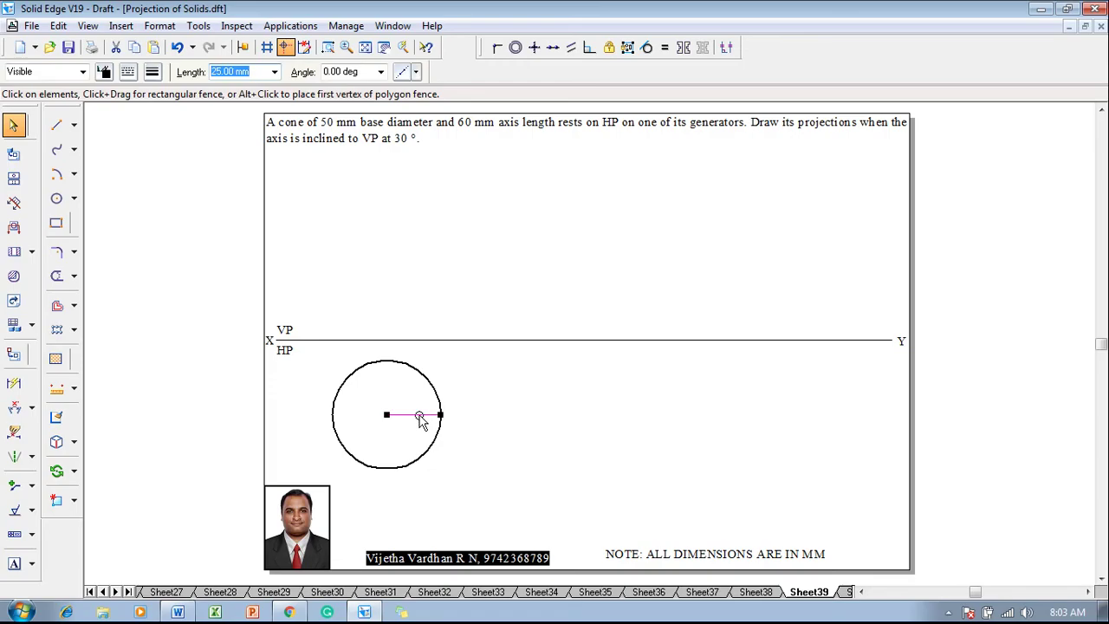
click(75, 330)
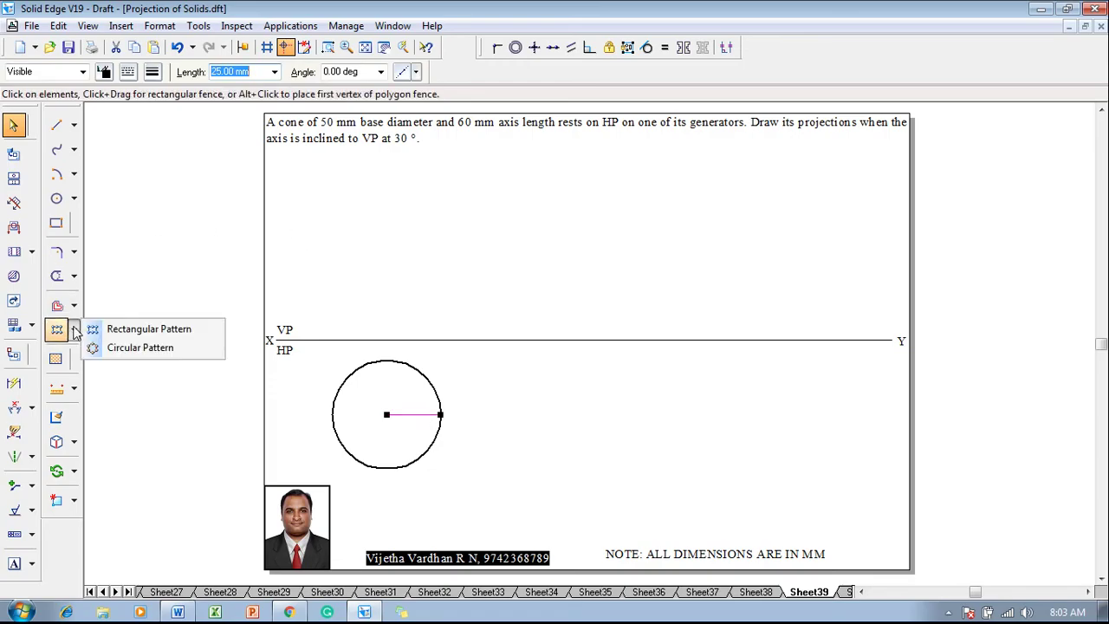
click(154, 348)
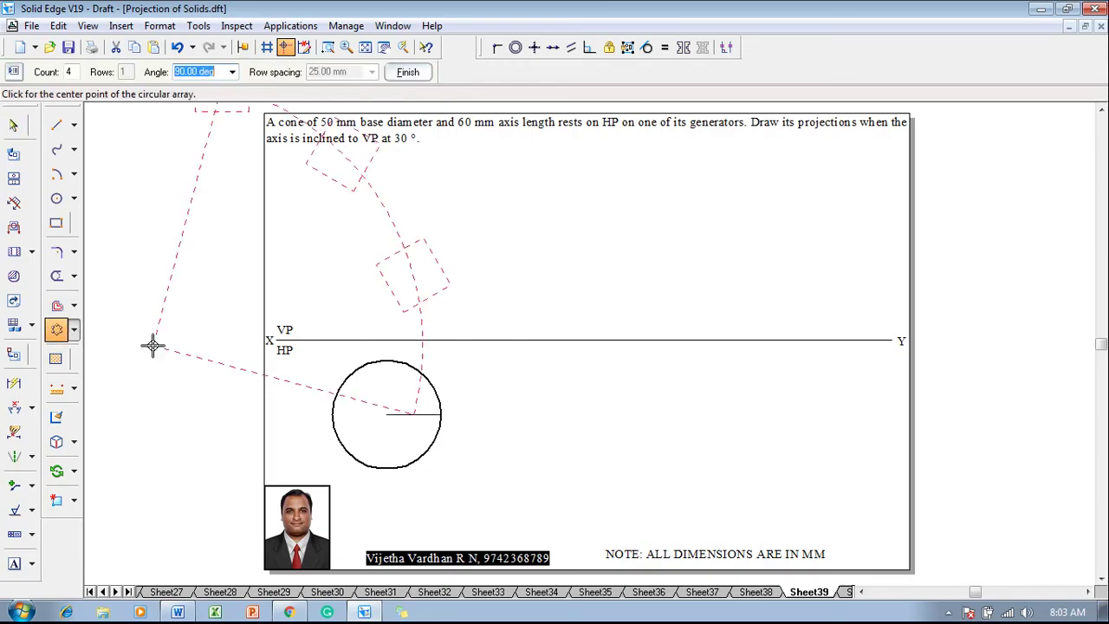
text(360)
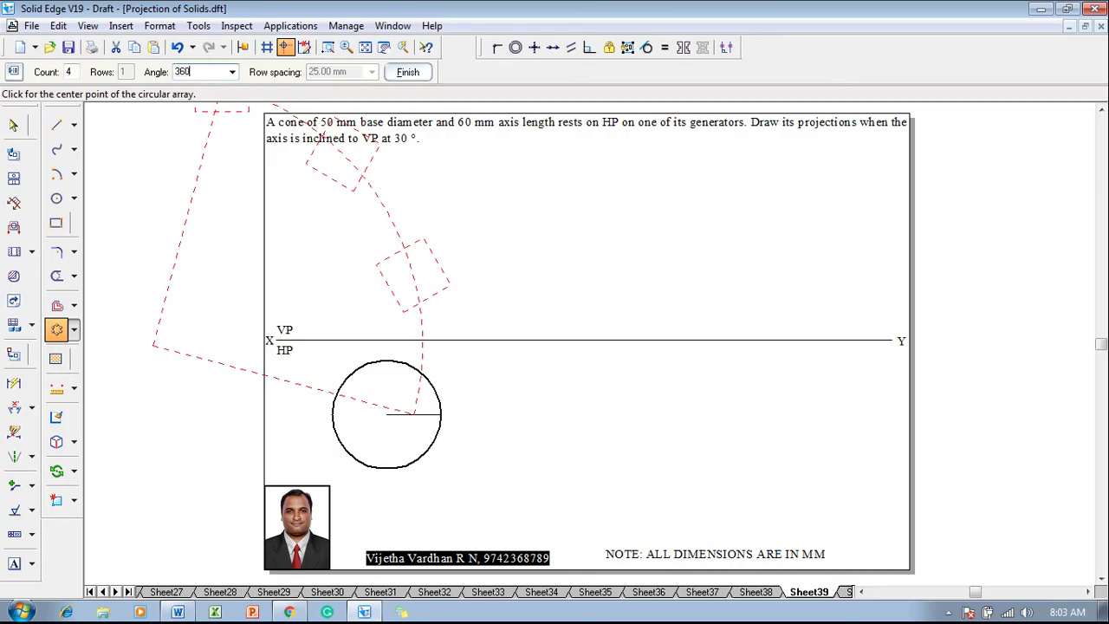
key(Return)
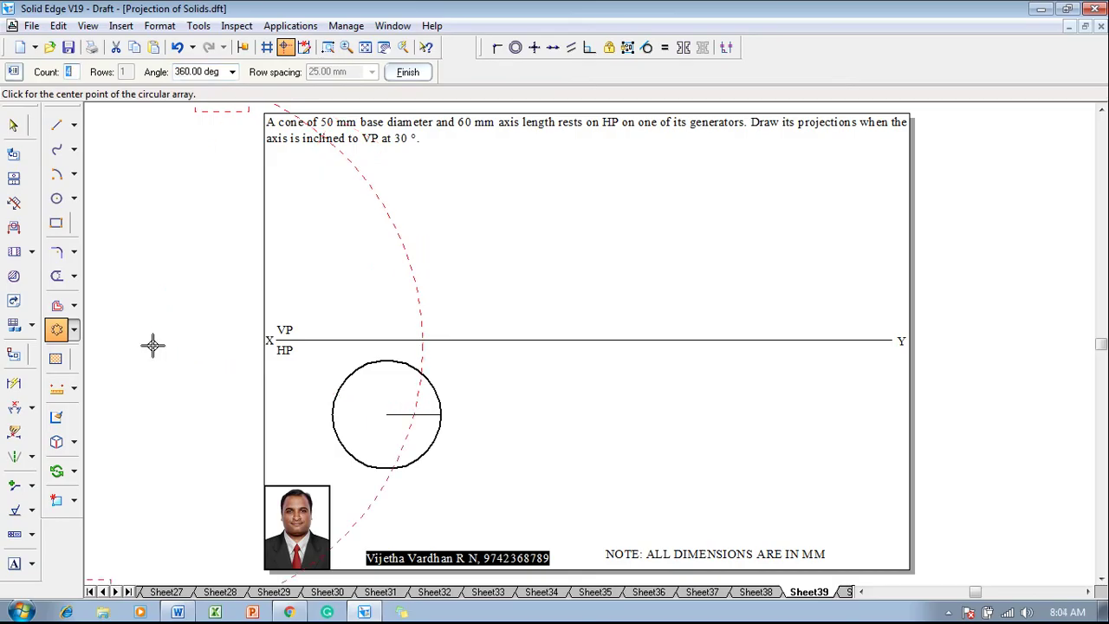
text(8)
key(Return)
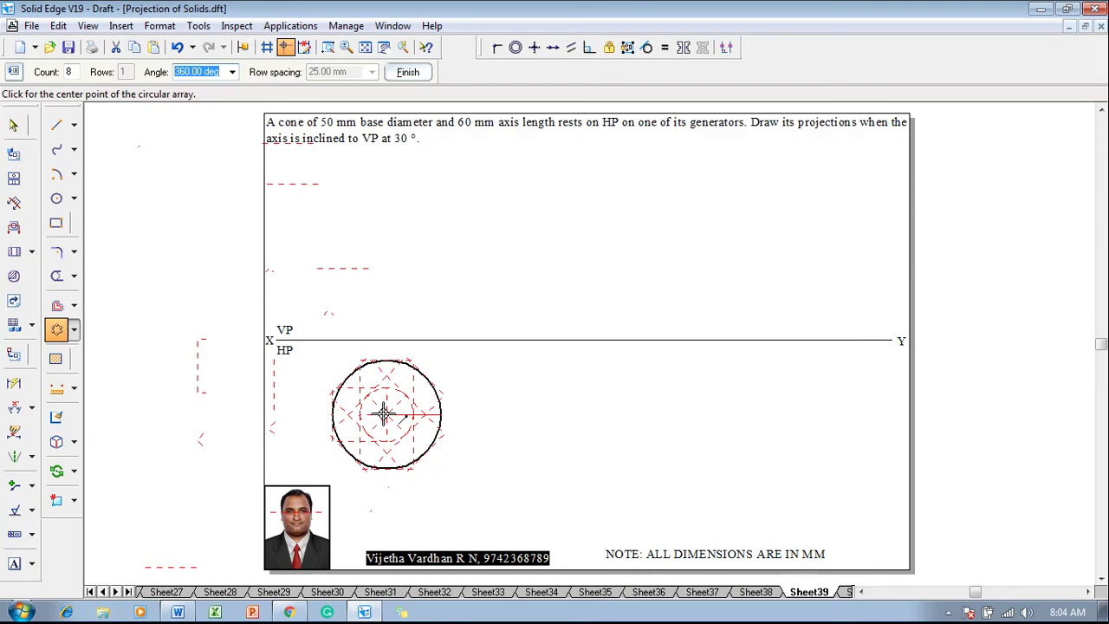
click(384, 414)
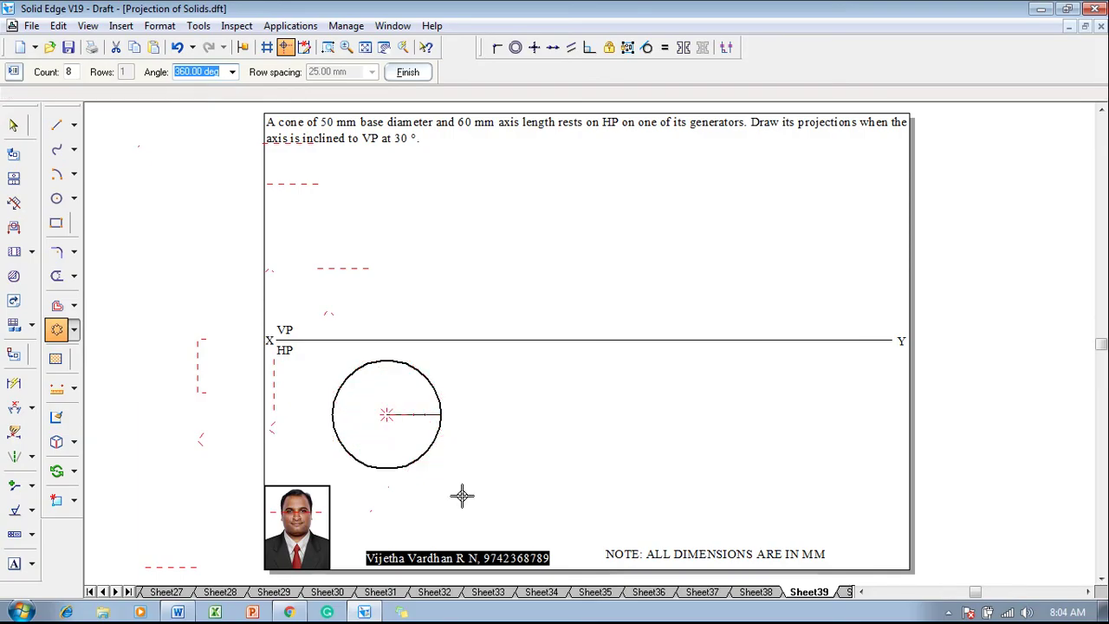
click(408, 74)
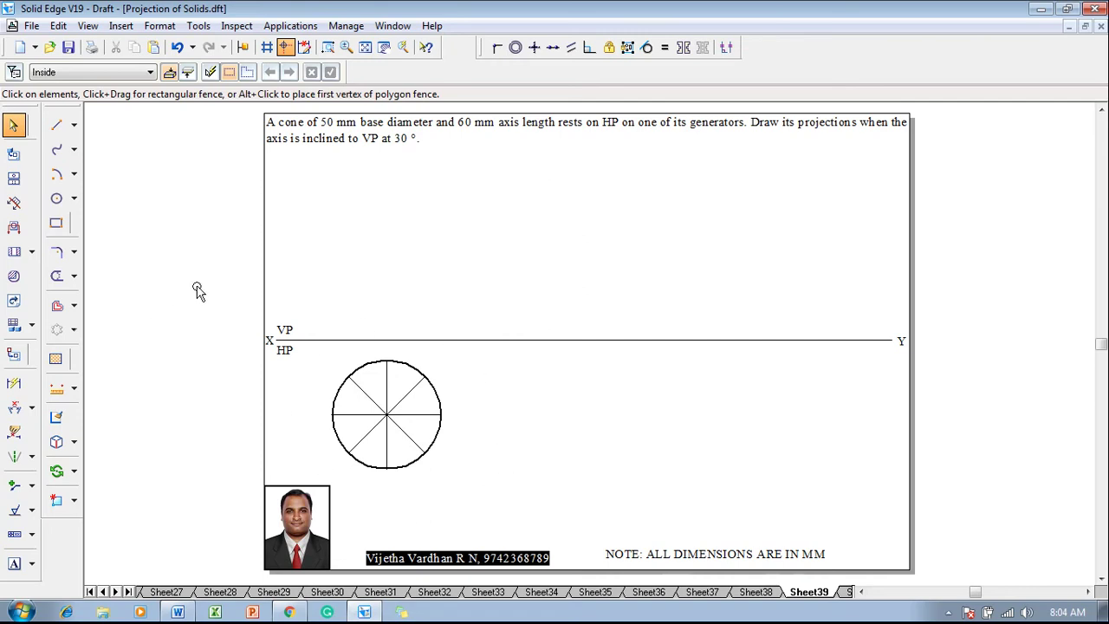
- Draw five vertical projectors, 0.13 mm wide, from the division points on the circle up to the XY line
click(57, 126)
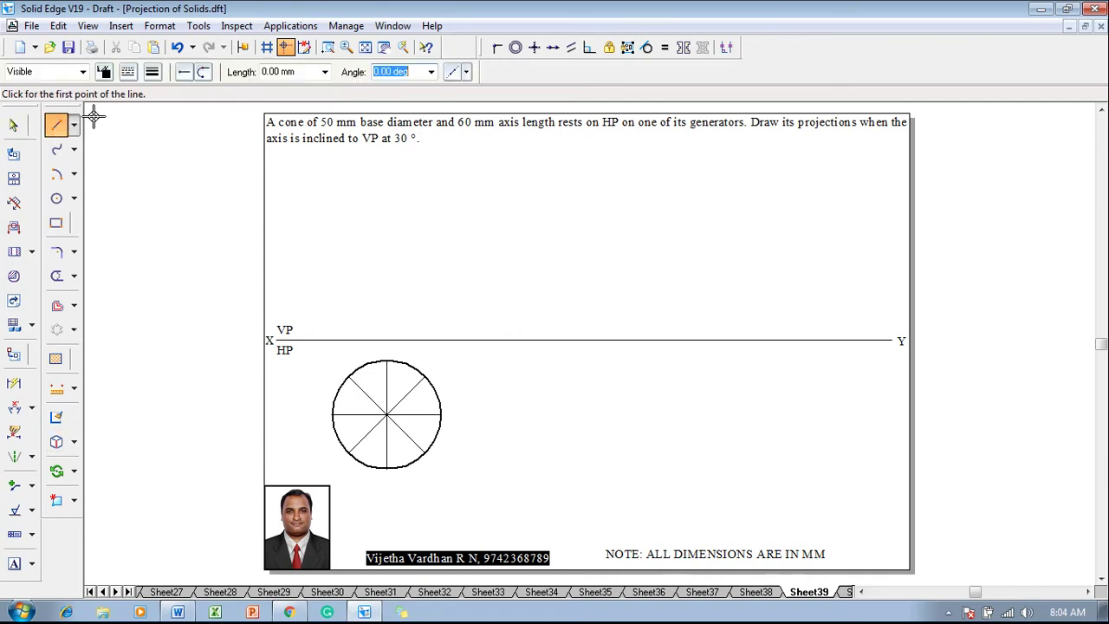
click(149, 73)
click(157, 86)
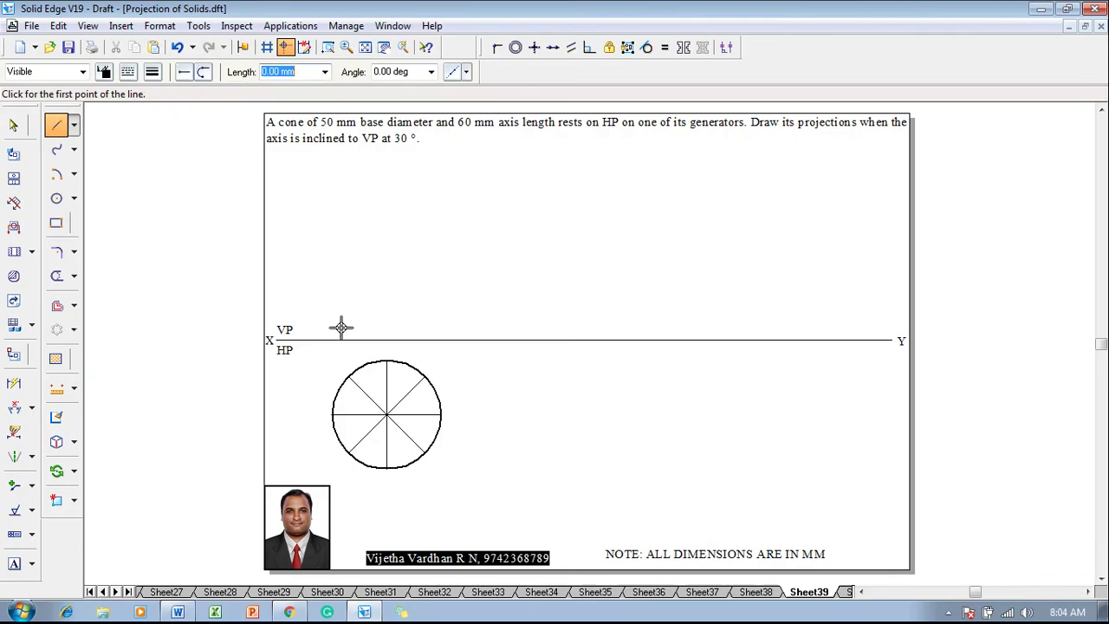
click(333, 414)
click(333, 340)
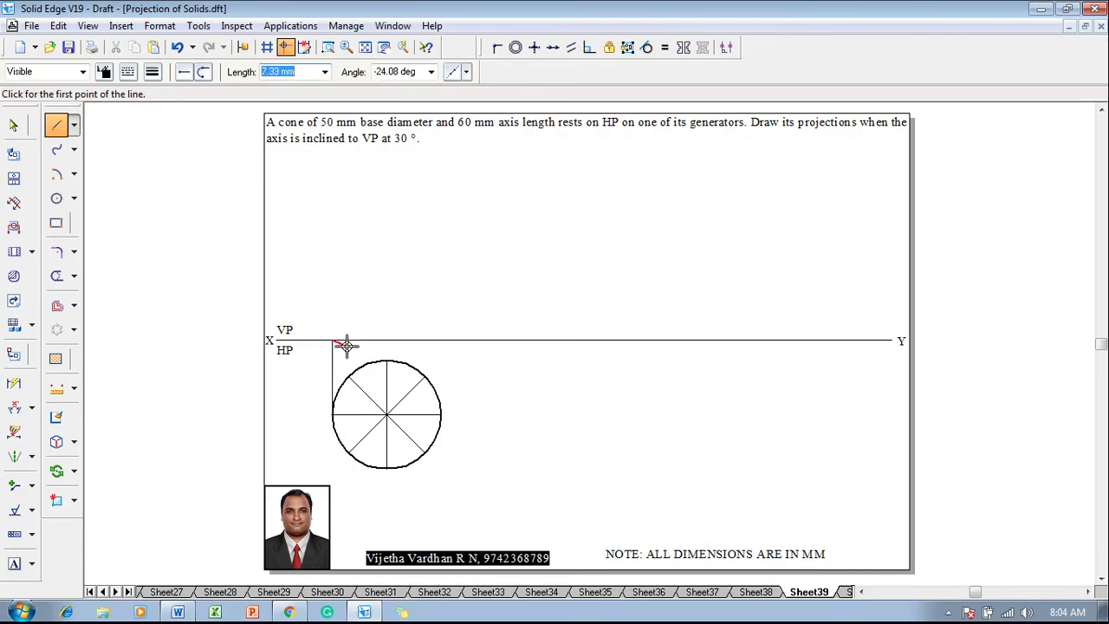
click(347, 451)
click(348, 341)
click(387, 361)
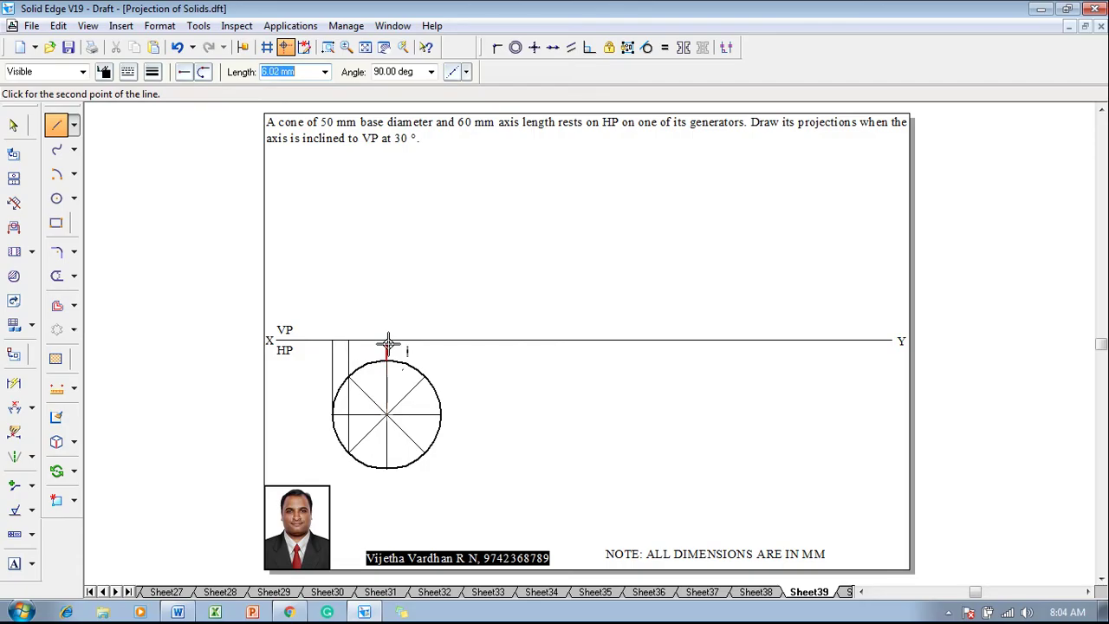
click(387, 340)
click(425, 453)
click(424, 340)
click(441, 415)
click(441, 341)
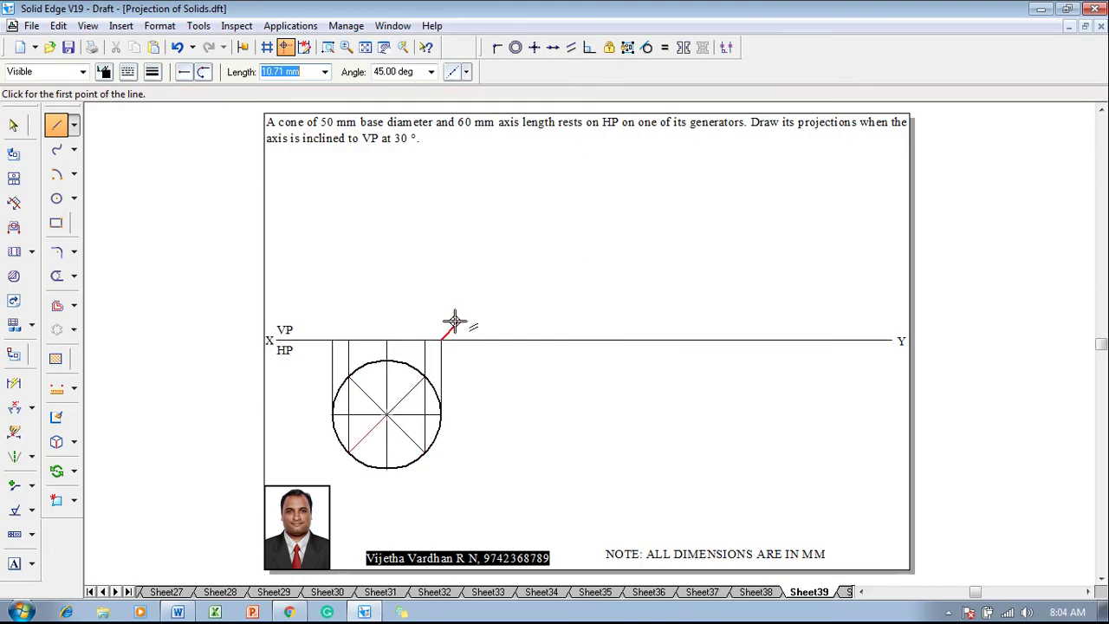
- Draw the cone's axis as a 60 mm vertical line from the XY line directly above the circle's centre
click(387, 341)
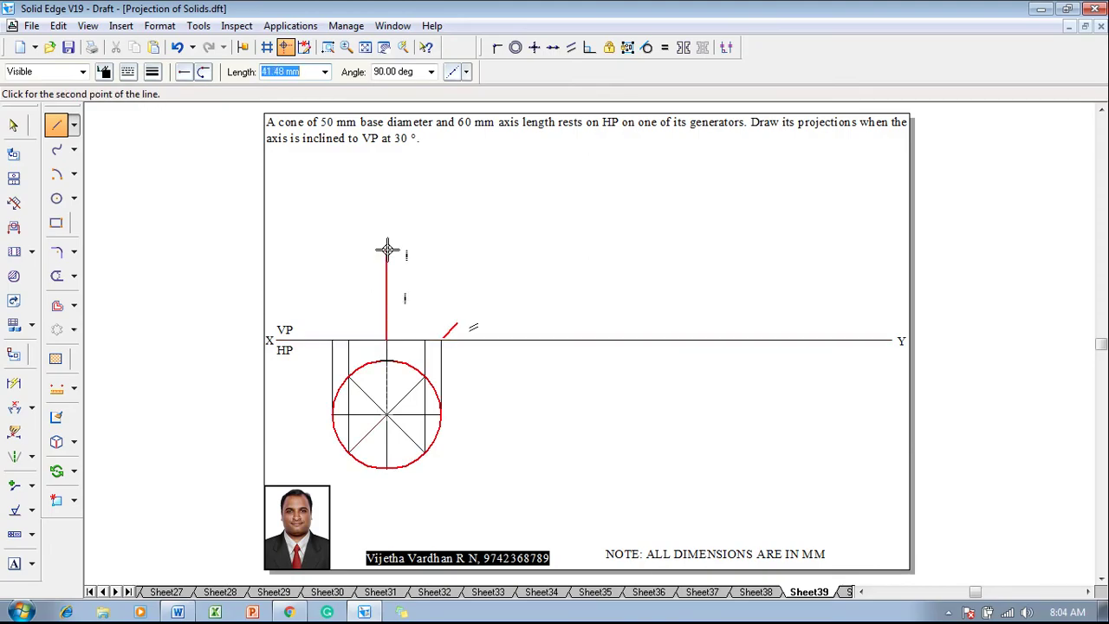
text(60)
key(Return)
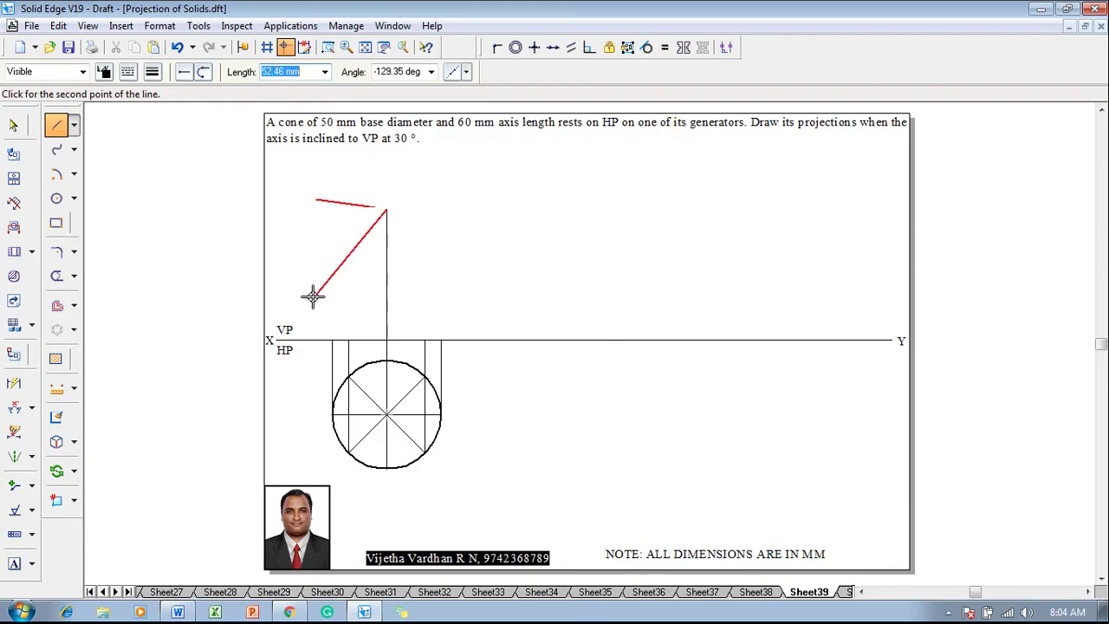
- Draw the cone's triangular front view outline with thick lines, joining the apex to both ends of the base on XY
click(153, 72)
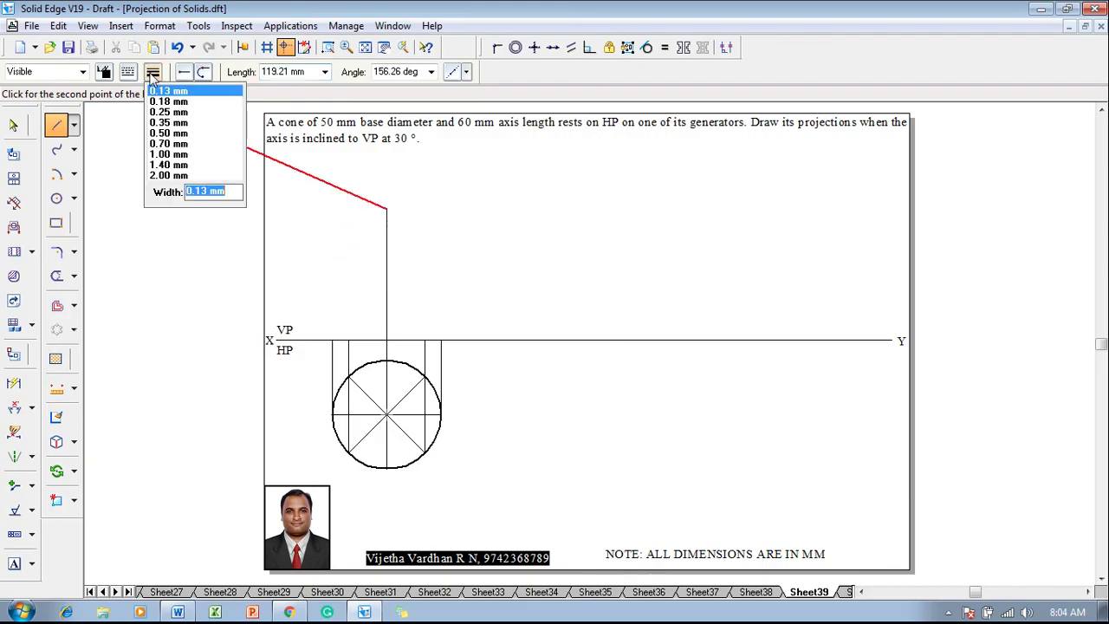
click(171, 143)
click(332, 341)
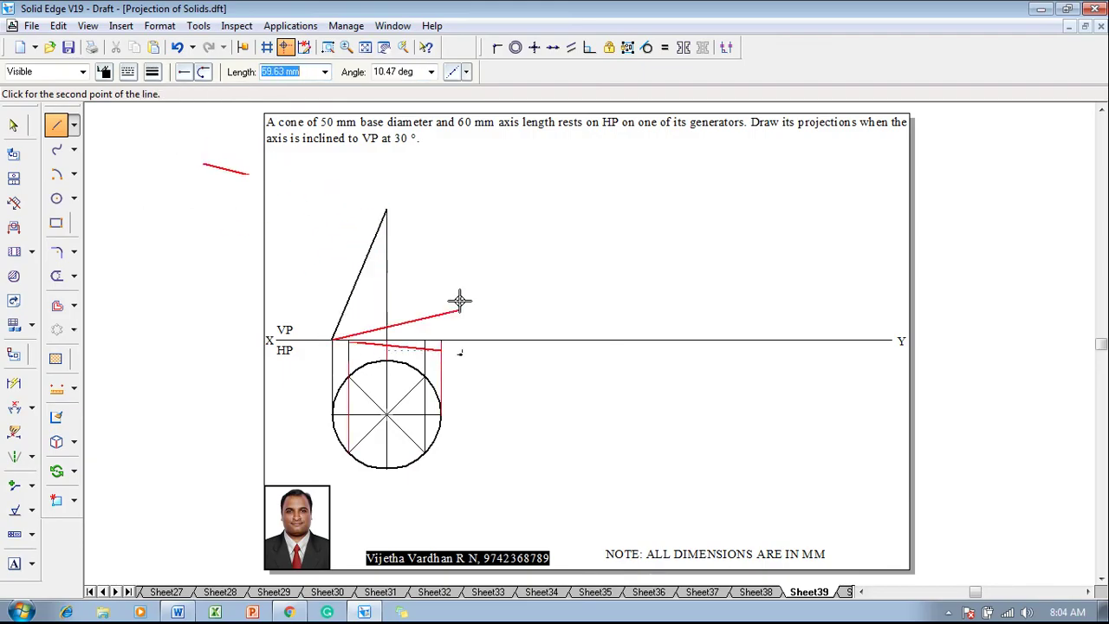
click(440, 341)
click(386, 210)
right_click(438, 217)
- Draw two thin inner generators from the apex to the intermediate base points on the XY line
click(130, 73)
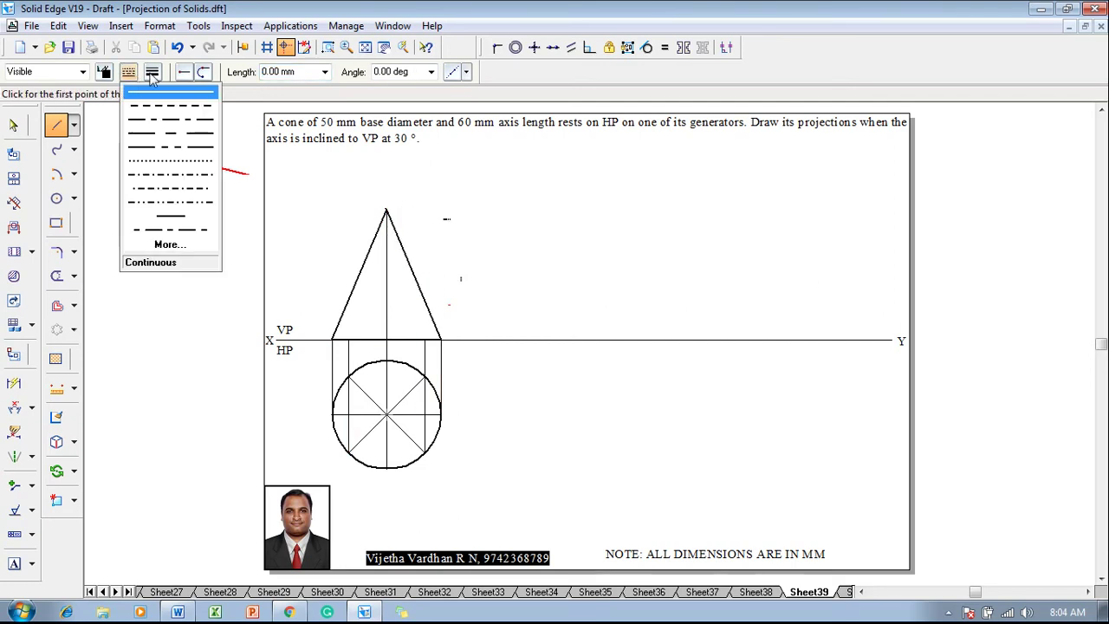
click(153, 75)
click(165, 103)
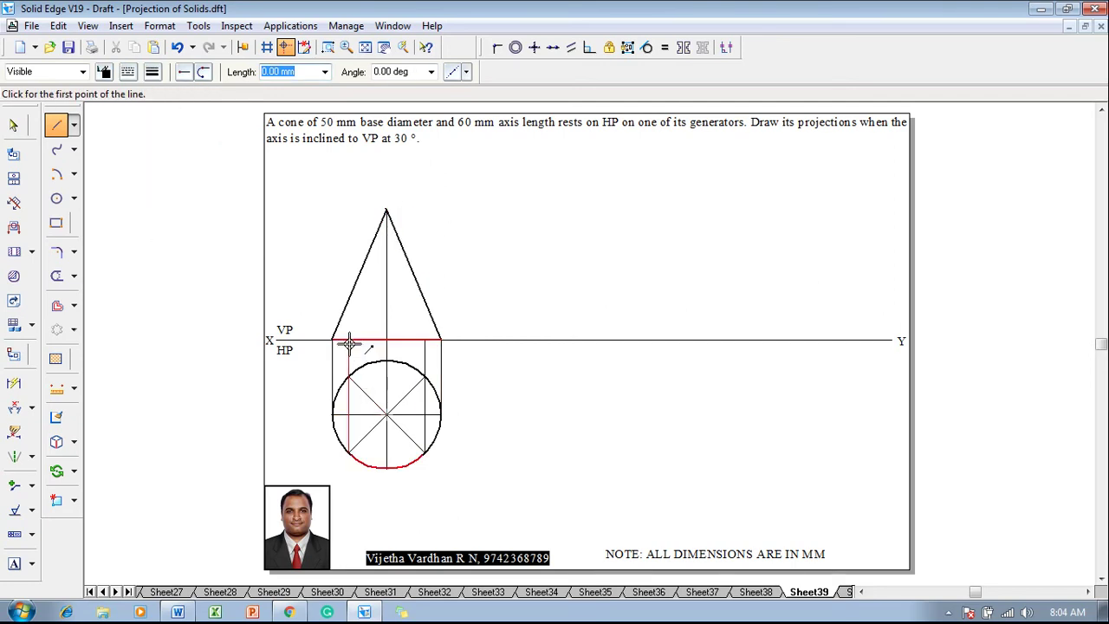
click(350, 342)
click(386, 209)
click(425, 341)
key(Escape)
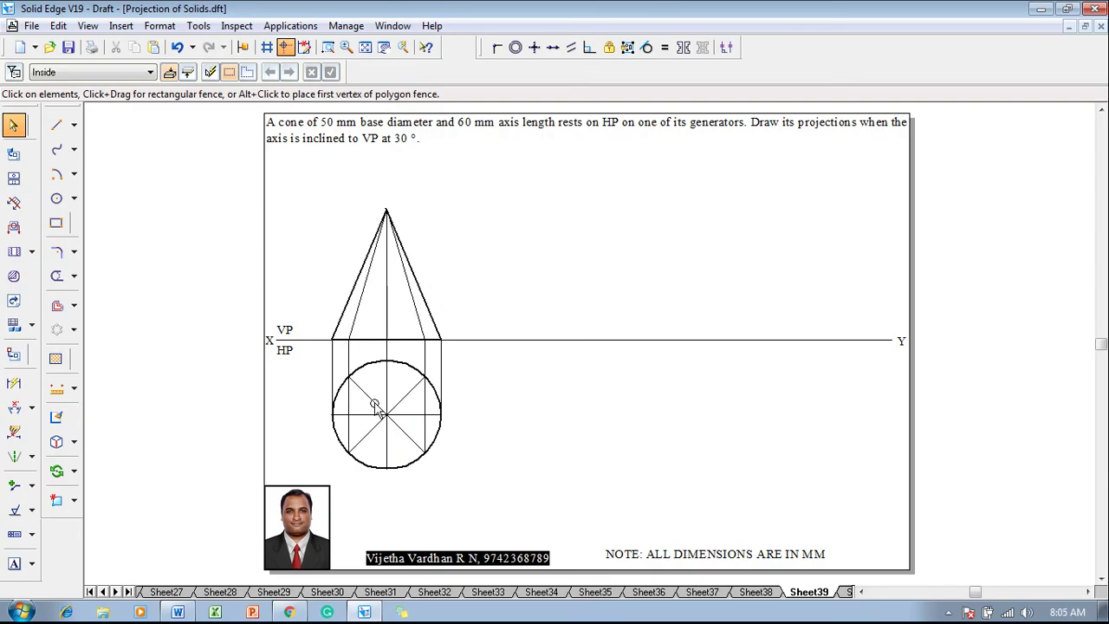
- Change the line type of the cone's vertical axis in the front view to a dash-dot centre line
click(349, 386)
click(416, 278)
click(387, 290)
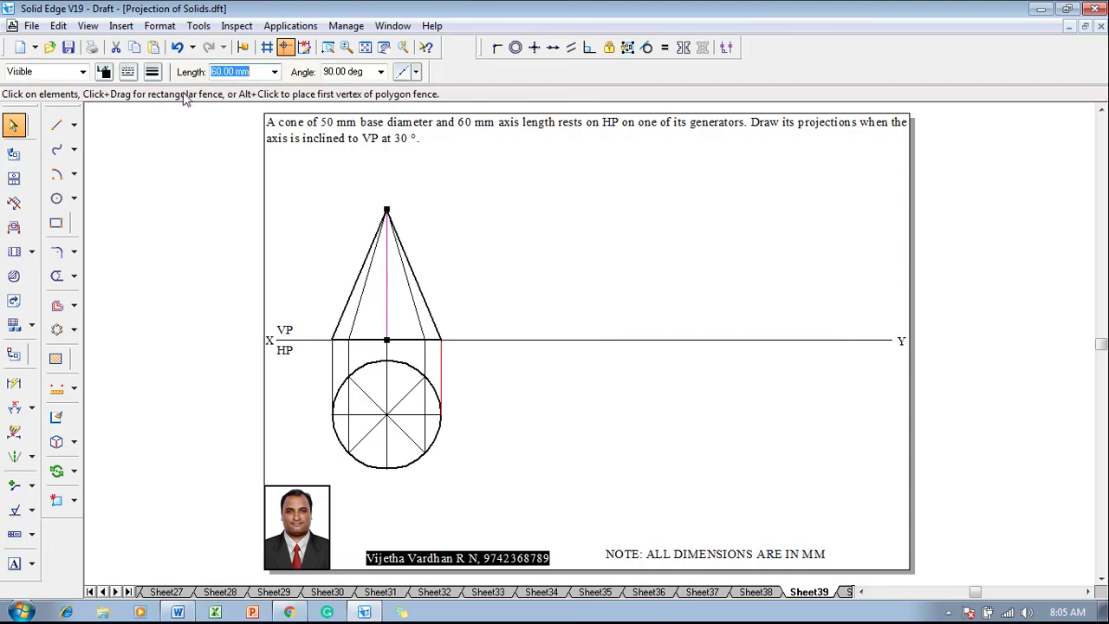
click(128, 74)
click(142, 126)
click(149, 169)
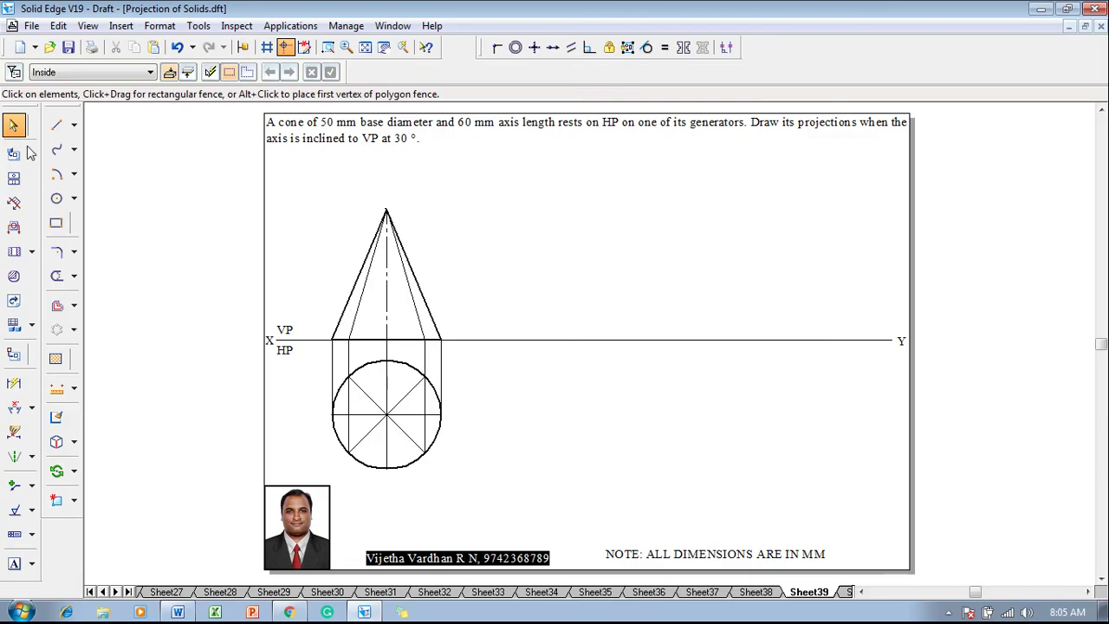
- Dimension the cone's axis length beside the front view and the base circle's diameter in the top view
click(14, 384)
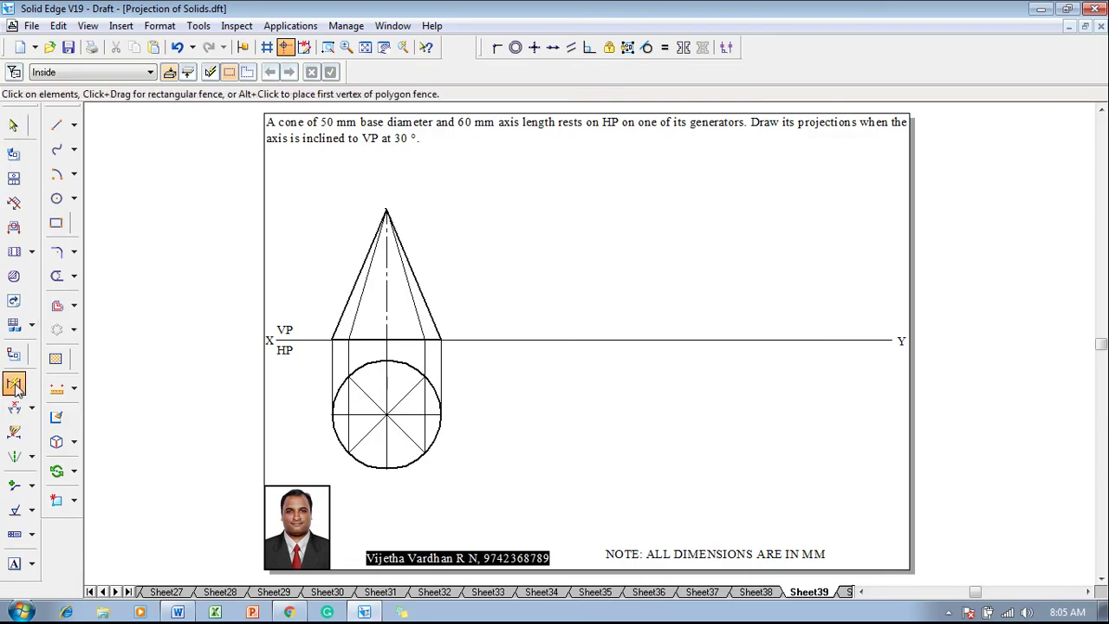
click(385, 298)
click(299, 296)
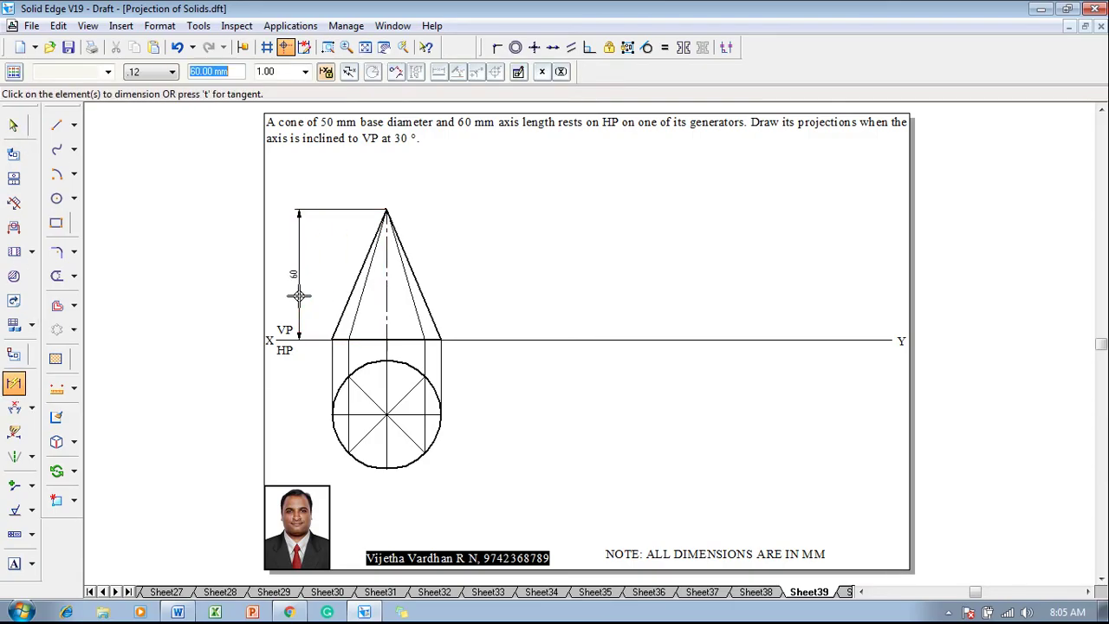
click(337, 434)
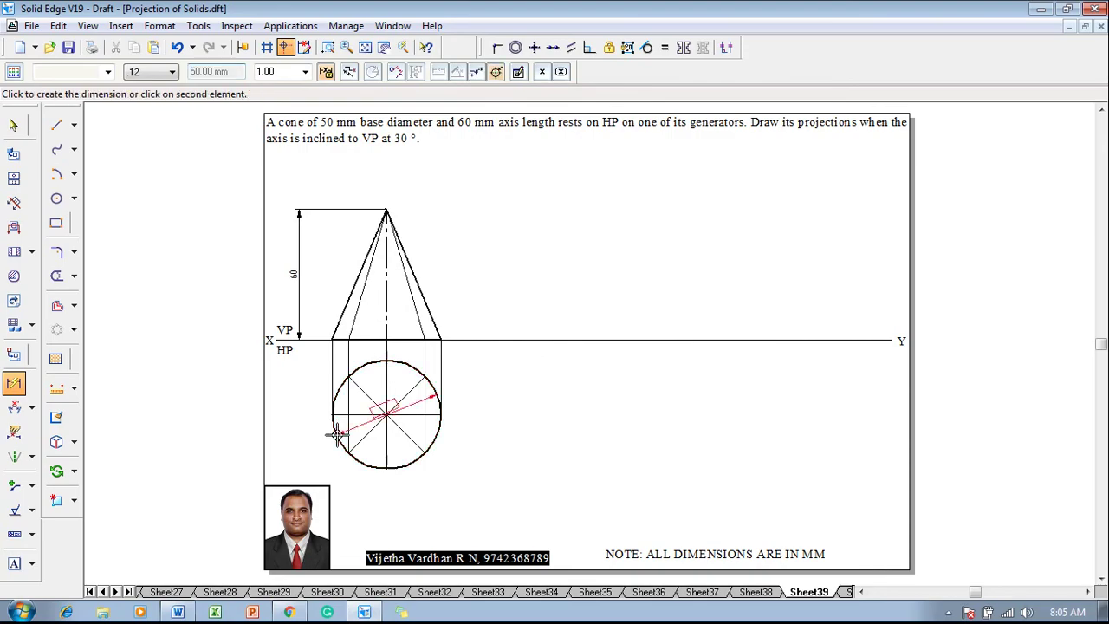
click(310, 445)
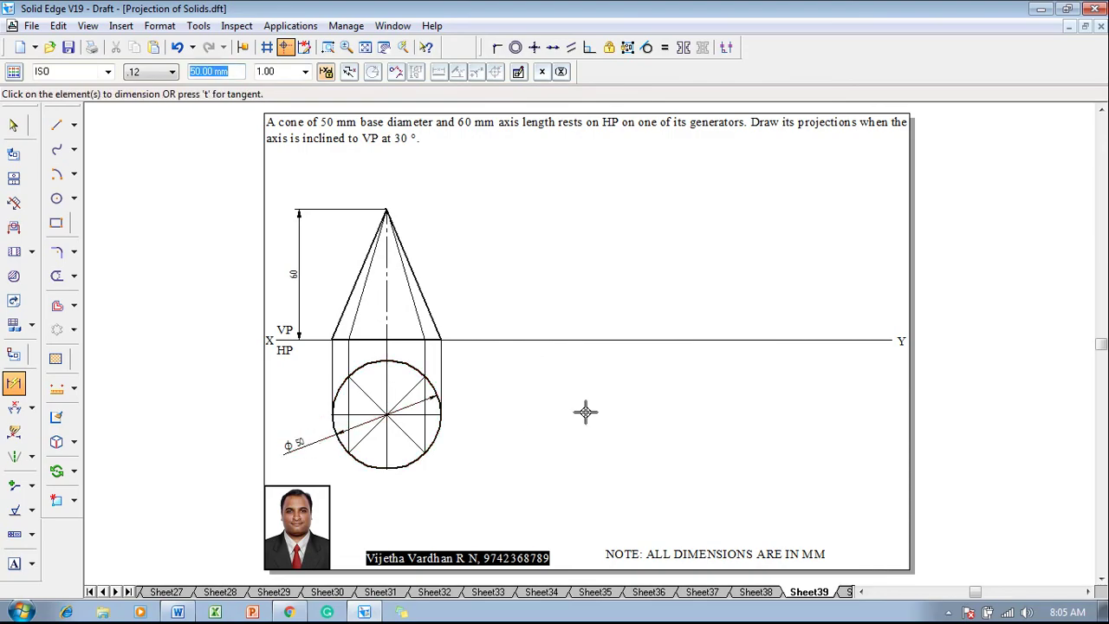
- Label the top view's circle division points a to h counterclockwise from the leftmost point, and mark the centre o(o1)
click(13, 432)
click(14, 563)
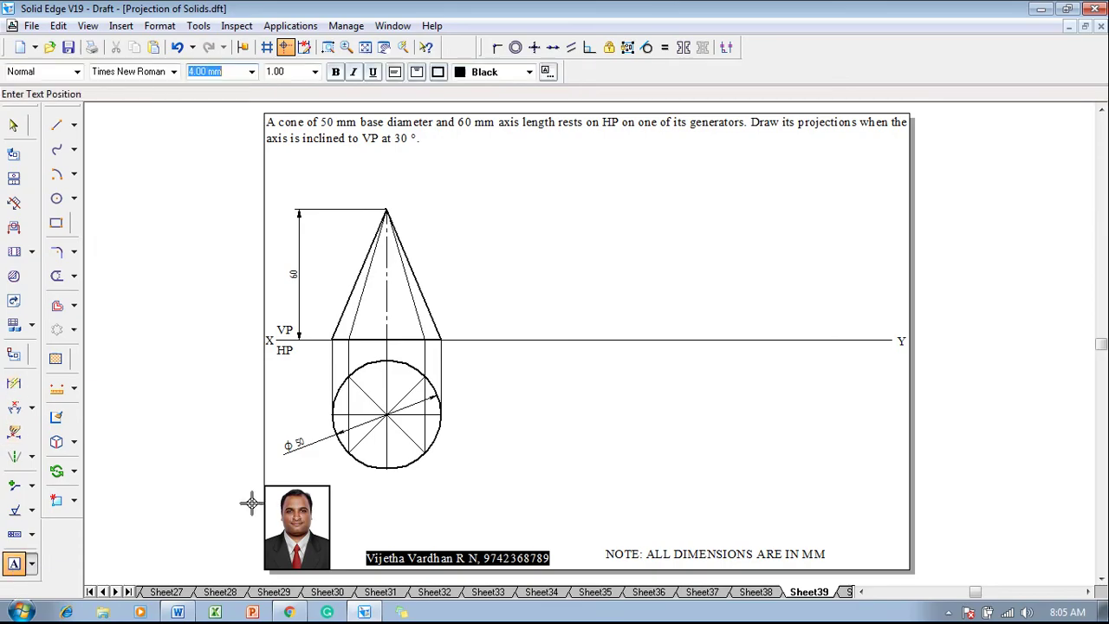
click(317, 400)
text(a)
click(344, 458)
text(b)
click(379, 472)
text(c)
click(433, 454)
text(d)
click(444, 407)
text(e)
click(426, 358)
text(f)
click(376, 343)
text(g)
click(338, 360)
text(h)
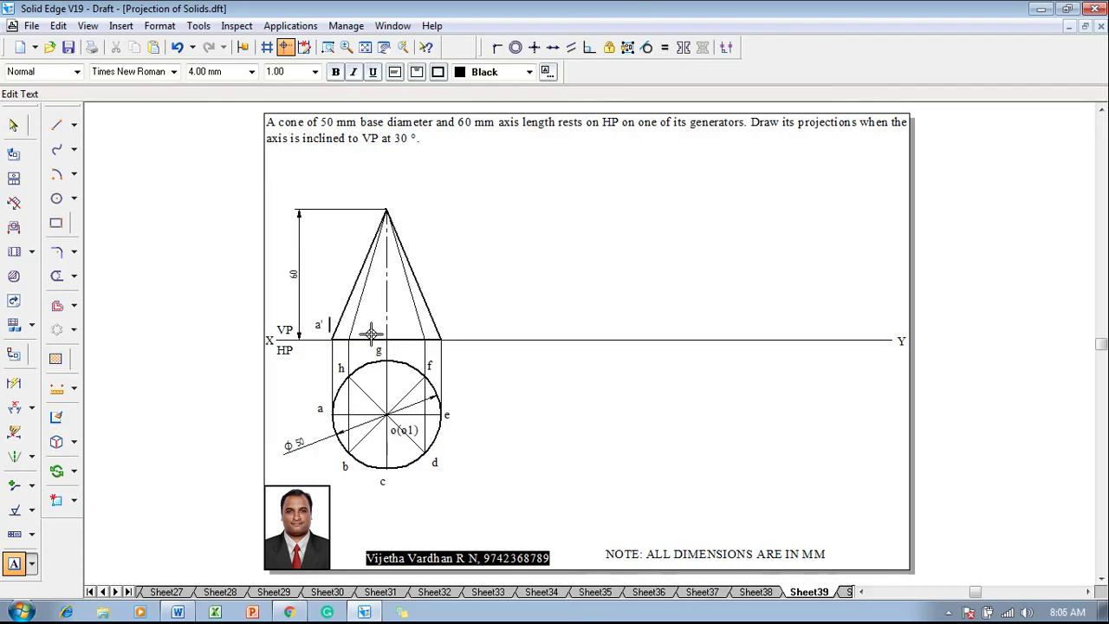
- Label the front view's base points a', b'(h'), c'(g'), (o1'), d'(f'), e' and the apex o'
text(b'(h') c'(g') (o1') d'(f') e)
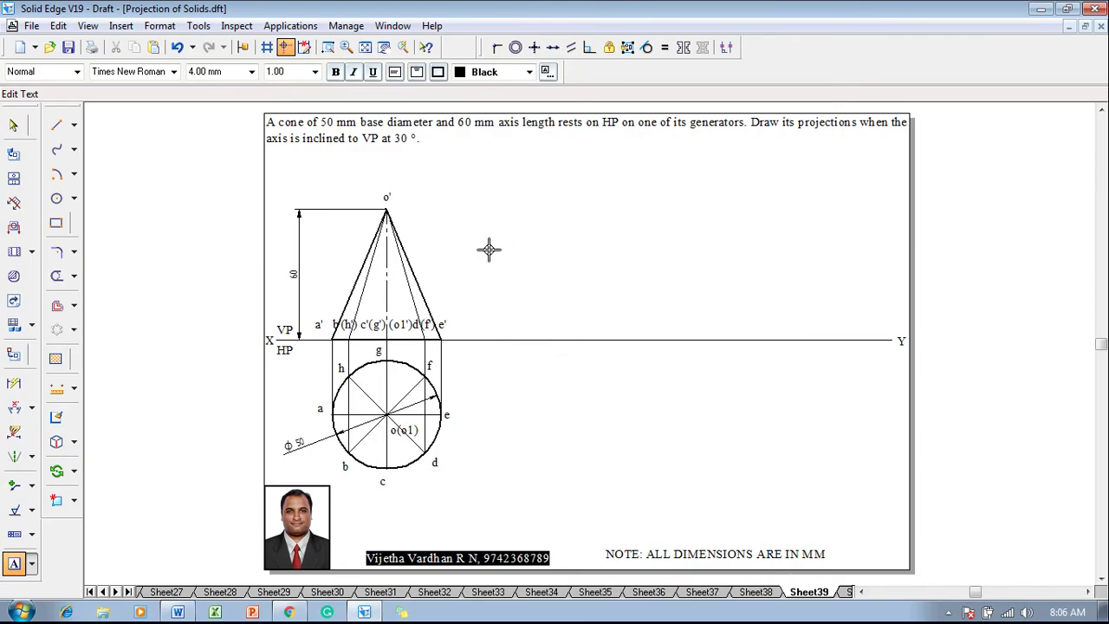
key(Escape)
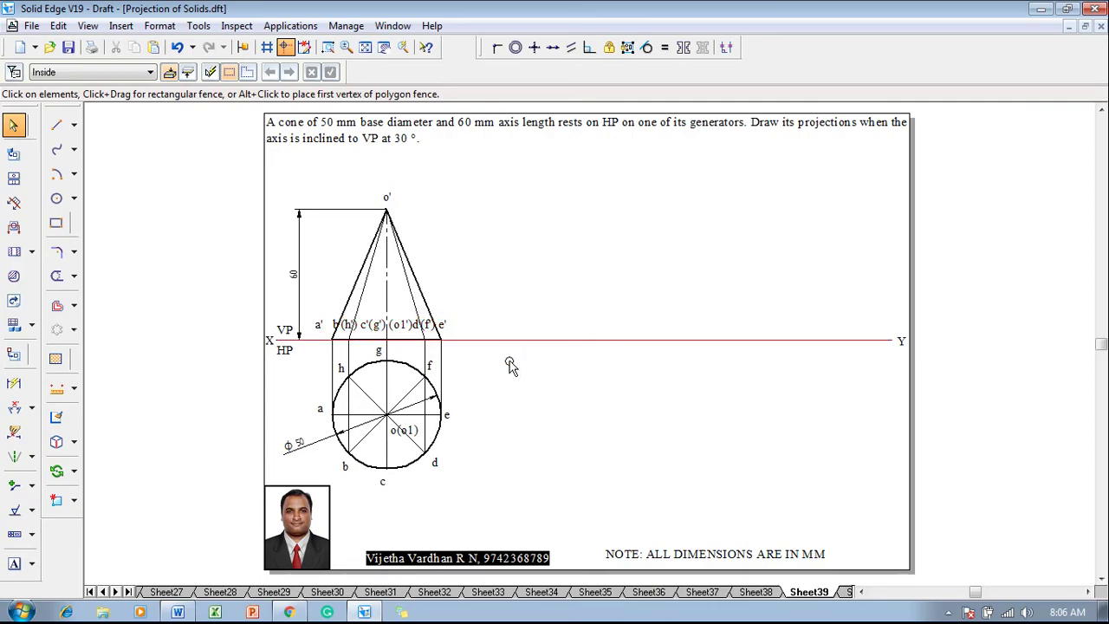
- Copy the labelled front-view cone a short distance to the right along the XY line, using its base corner e' as reference
drag(462, 353, 315, 177)
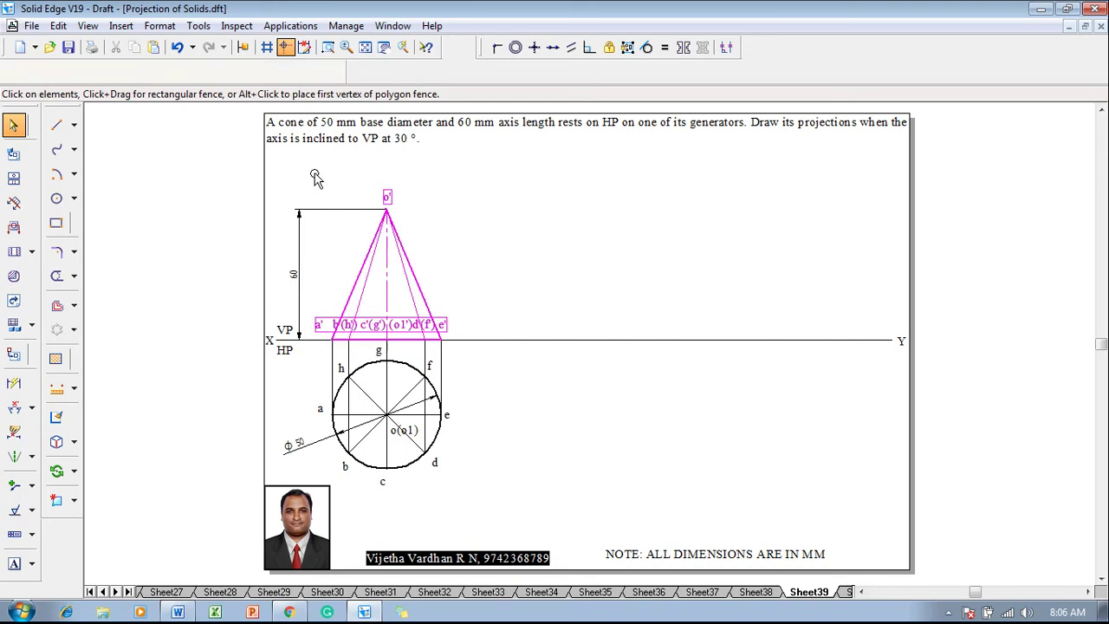
click(74, 470)
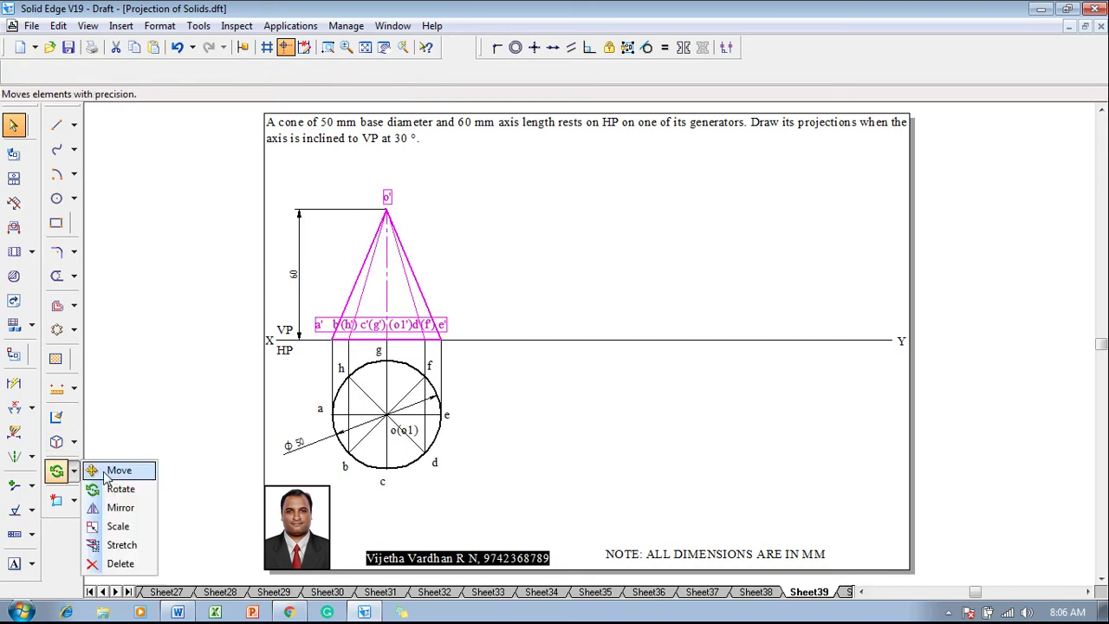
click(107, 474)
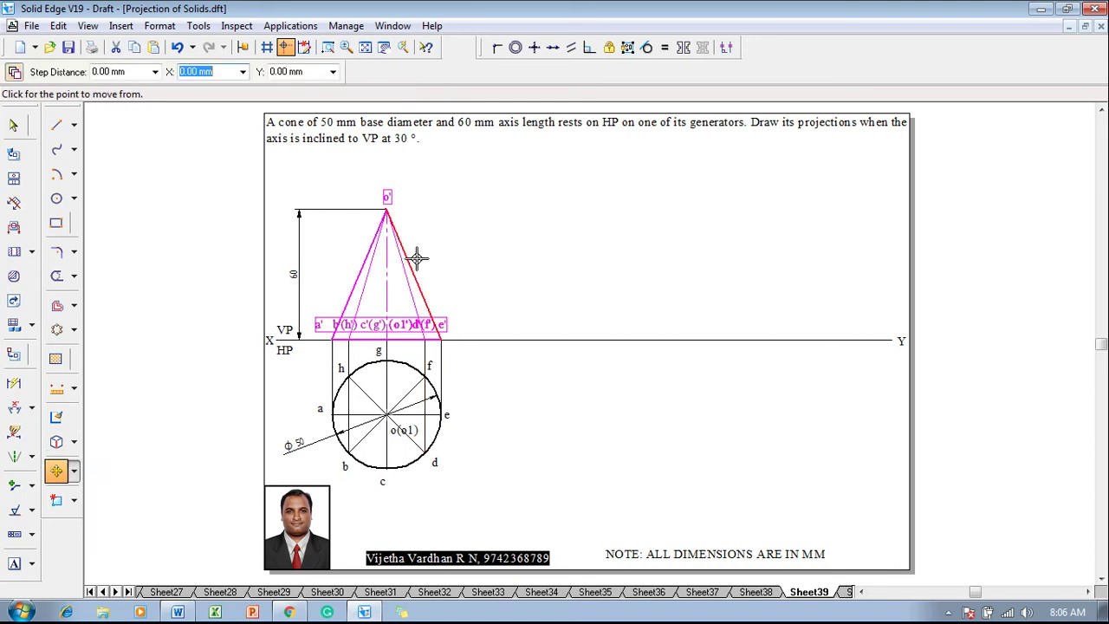
click(443, 340)
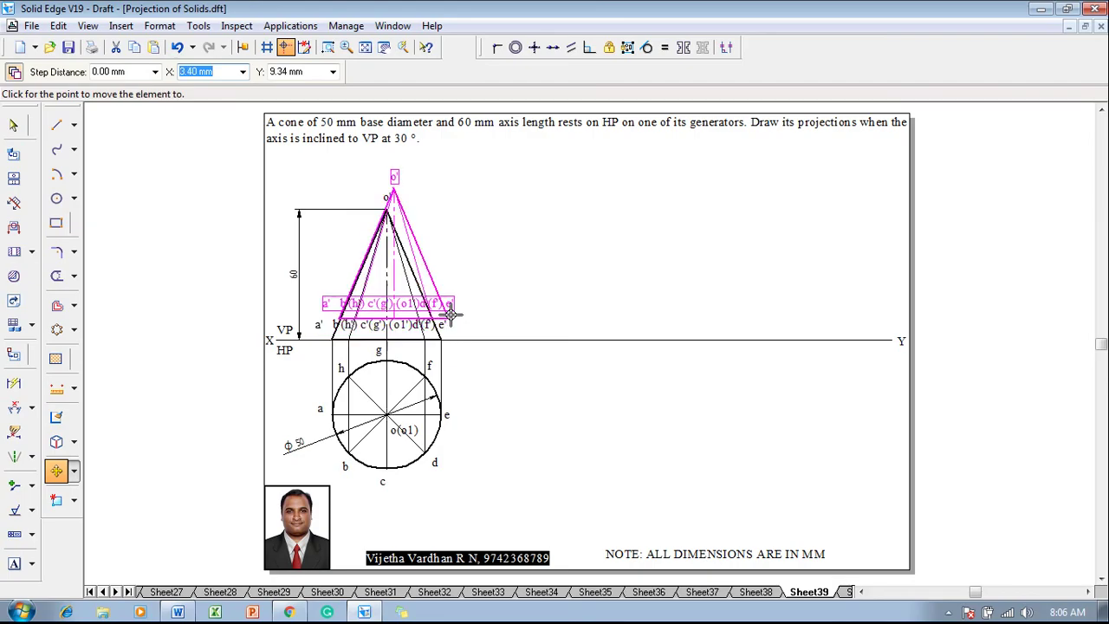
click(487, 339)
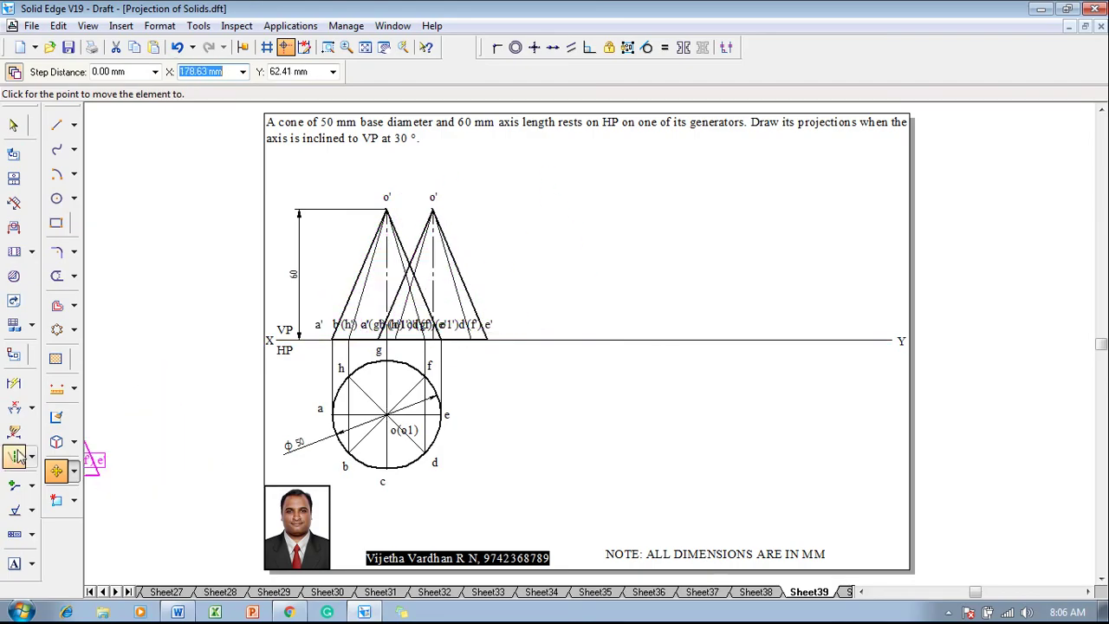
- Rotate the copied cone about its base corner e' so that generator e'o' lies on the XY line
click(73, 471)
click(121, 489)
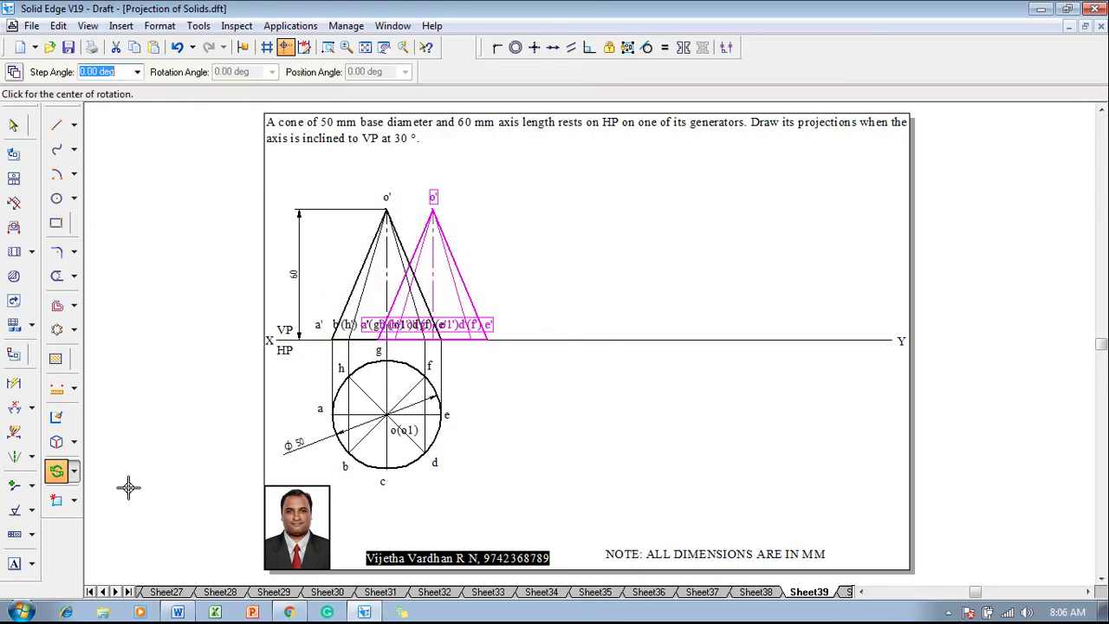
click(482, 334)
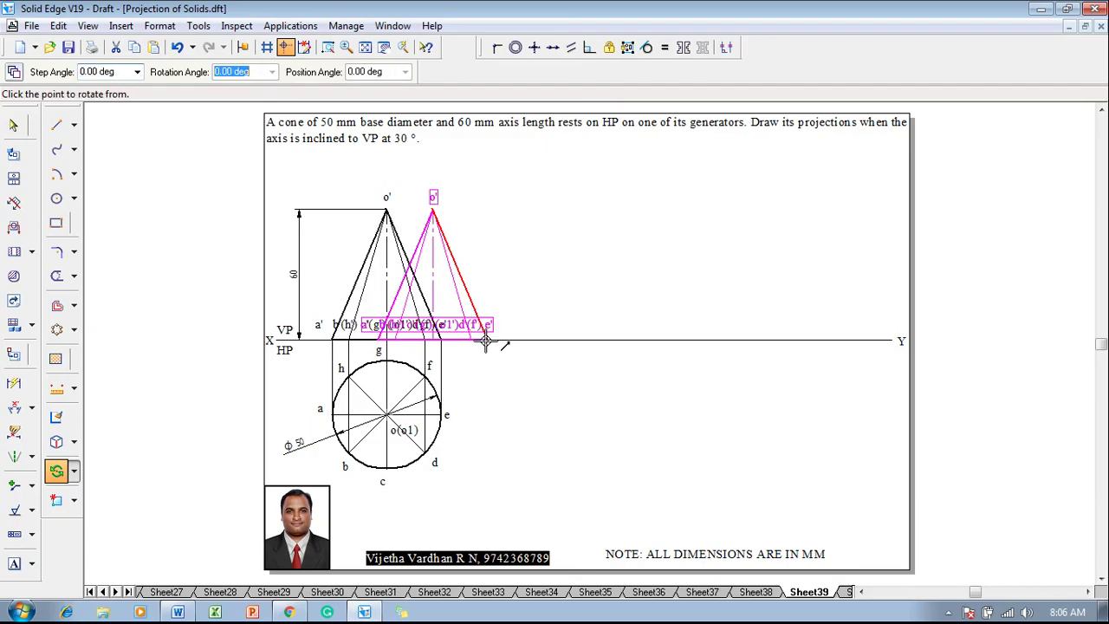
click(434, 206)
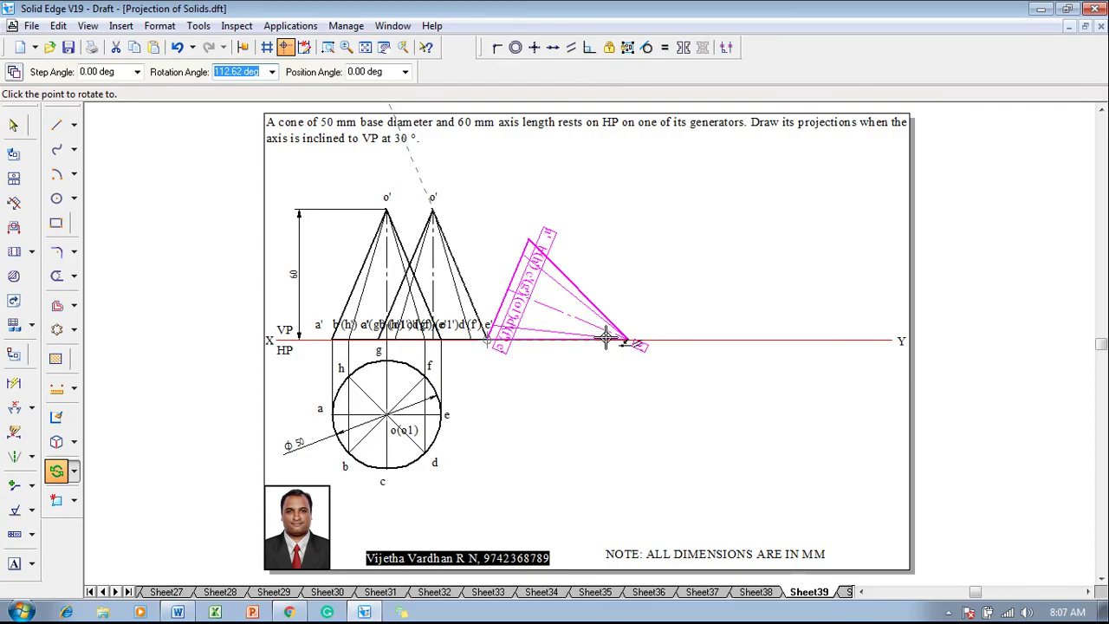
click(607, 338)
click(615, 374)
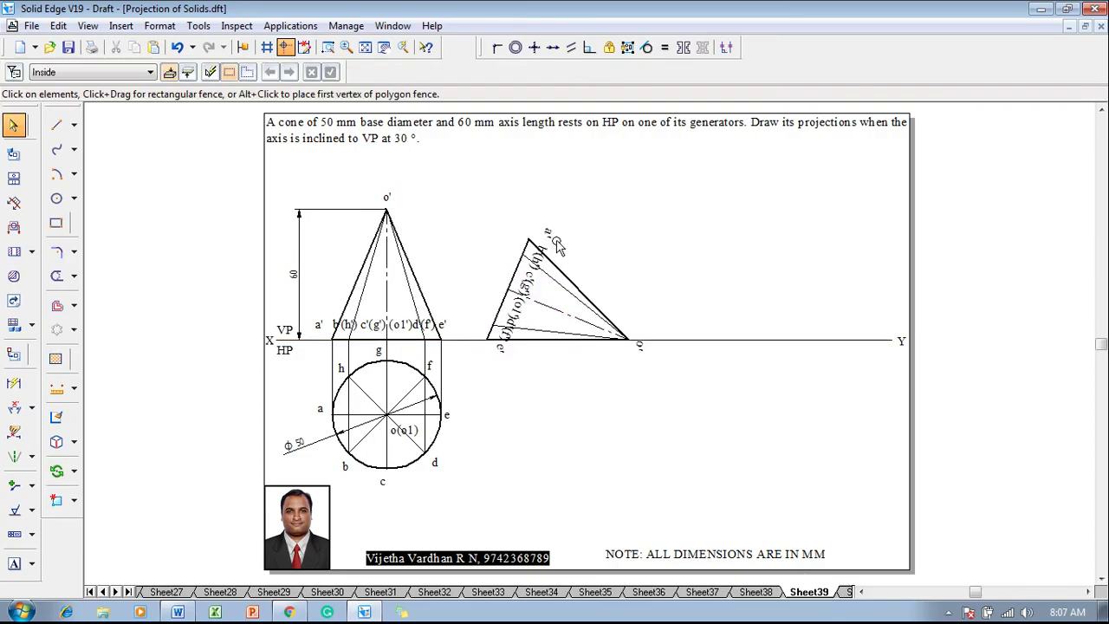
- Move the tilted cone's base labels outside the base line and its apex label o' just above XY
drag(540, 251, 525, 225)
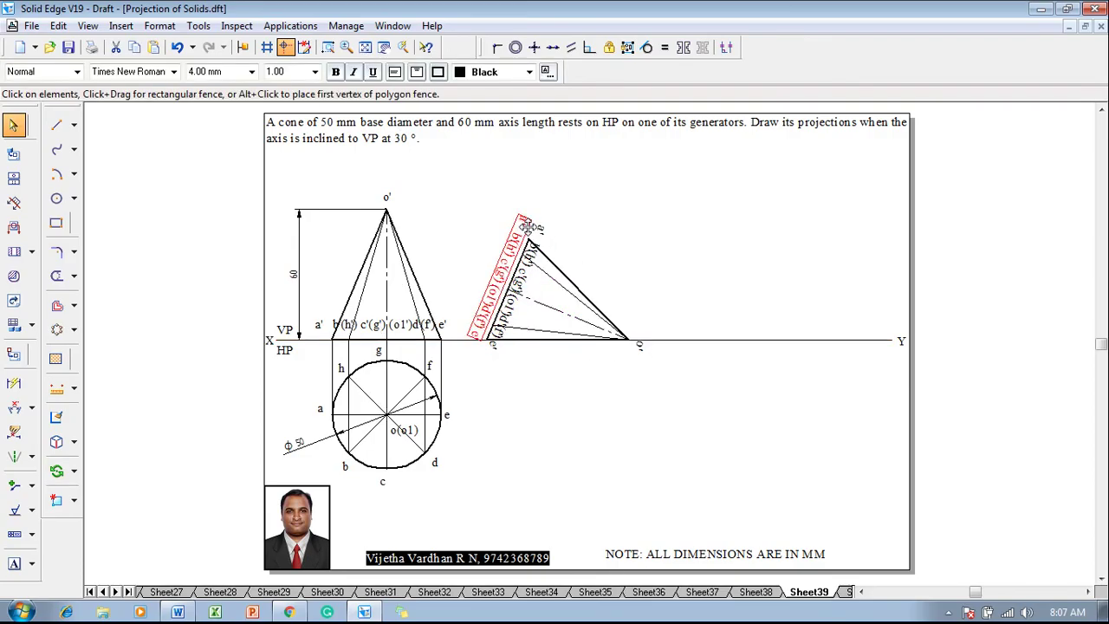
click(557, 241)
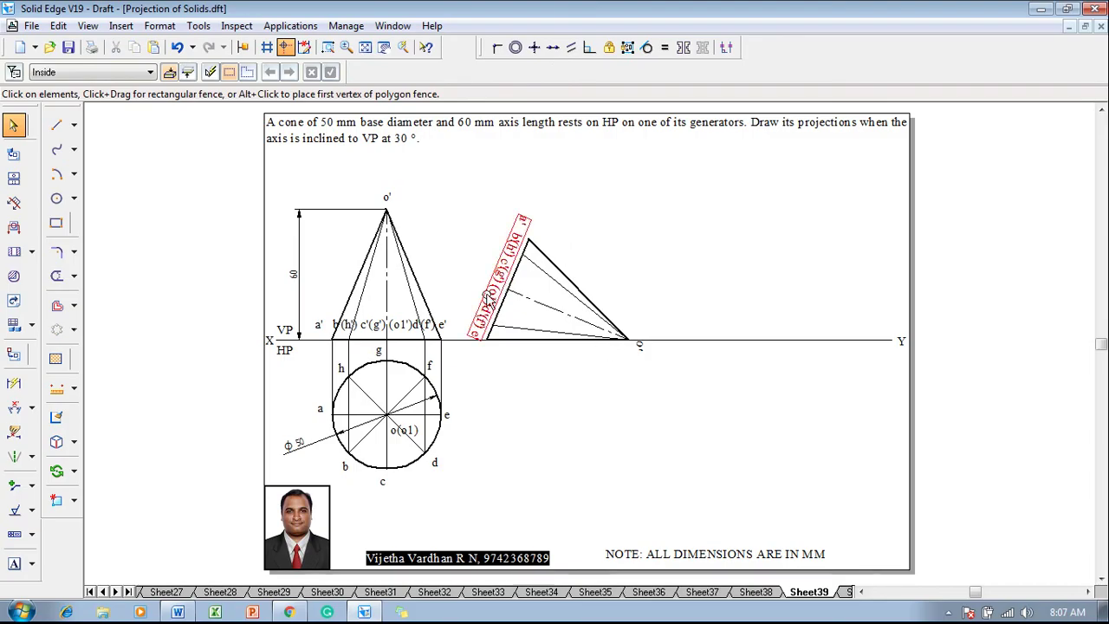
click(641, 346)
drag(641, 347, 634, 328)
click(647, 378)
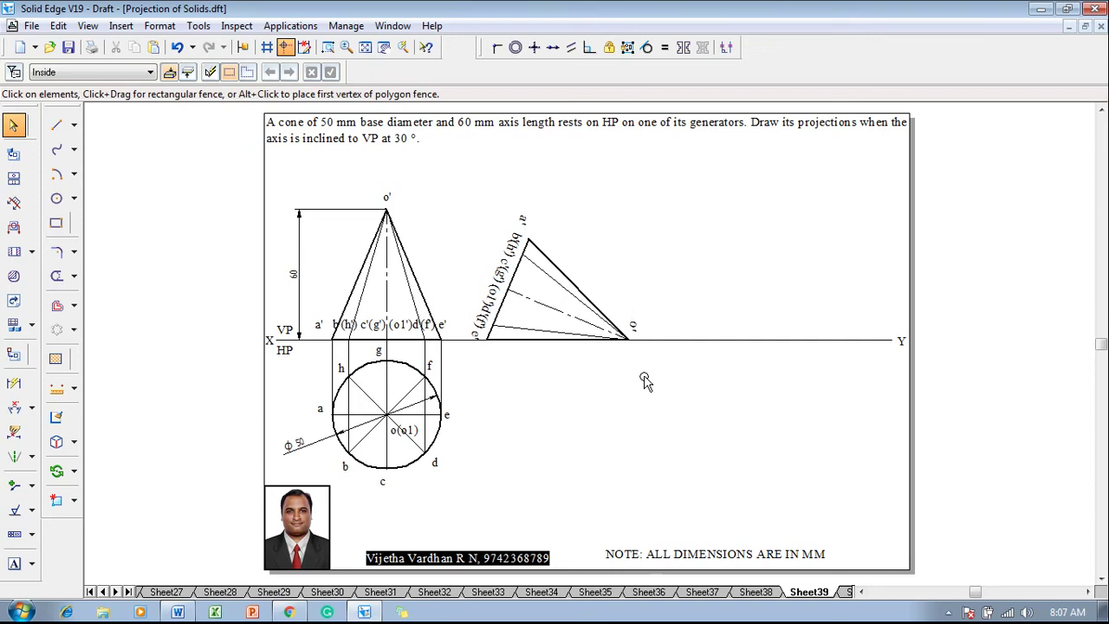
- Draw a thin projector from the tilted cone's apex o' down to the circle's centre level, then a horizontal line back to the circle
click(54, 125)
click(153, 73)
click(165, 91)
click(127, 72)
click(141, 91)
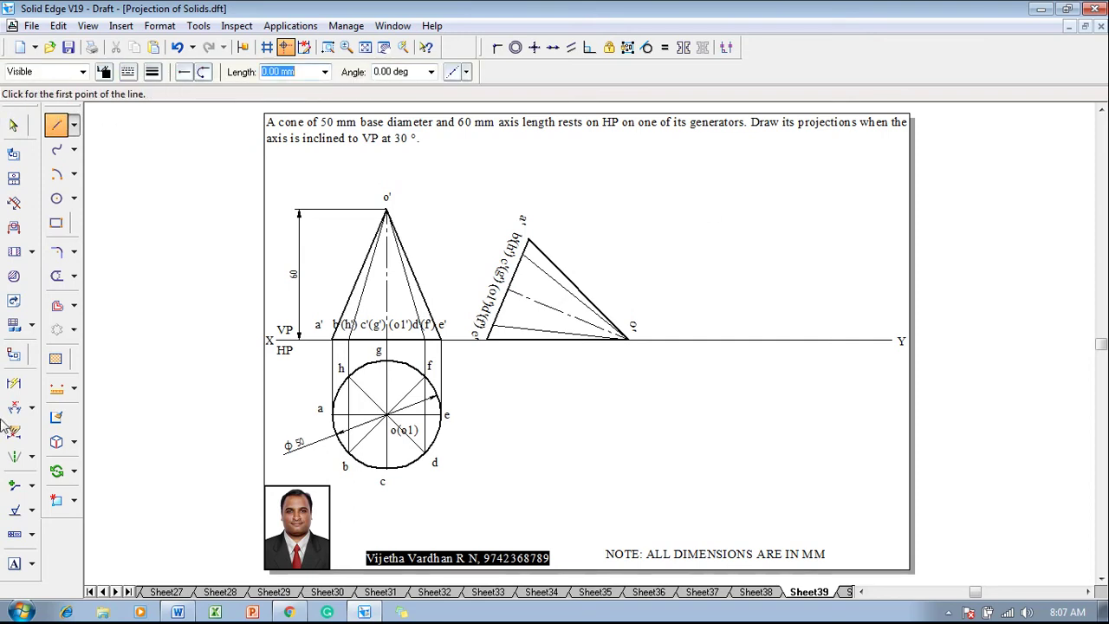
click(654, 341)
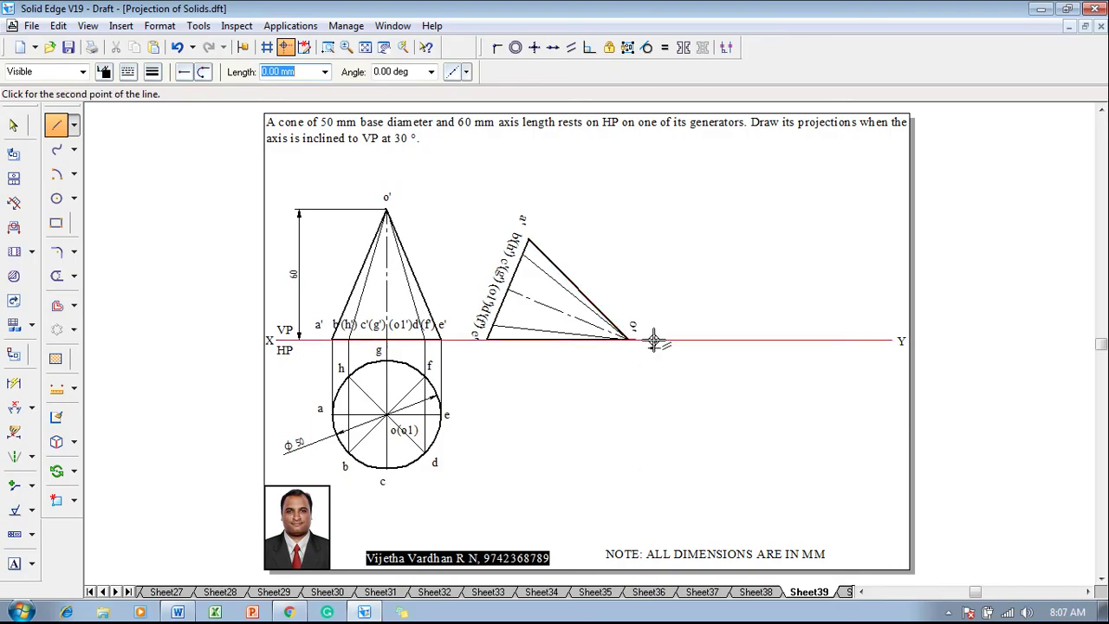
click(628, 415)
click(446, 415)
right_click(520, 396)
- Drop vertical projectors from a' and e' of the tilted cone to the horizontal line through the circle's centre
click(528, 240)
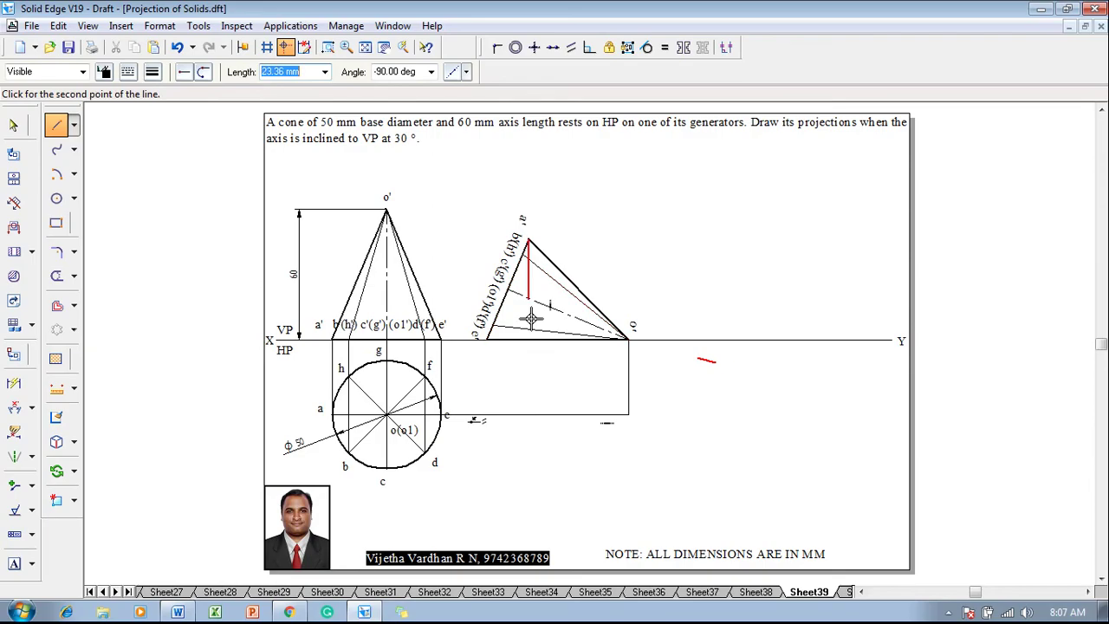
click(528, 415)
right_click(523, 387)
click(488, 340)
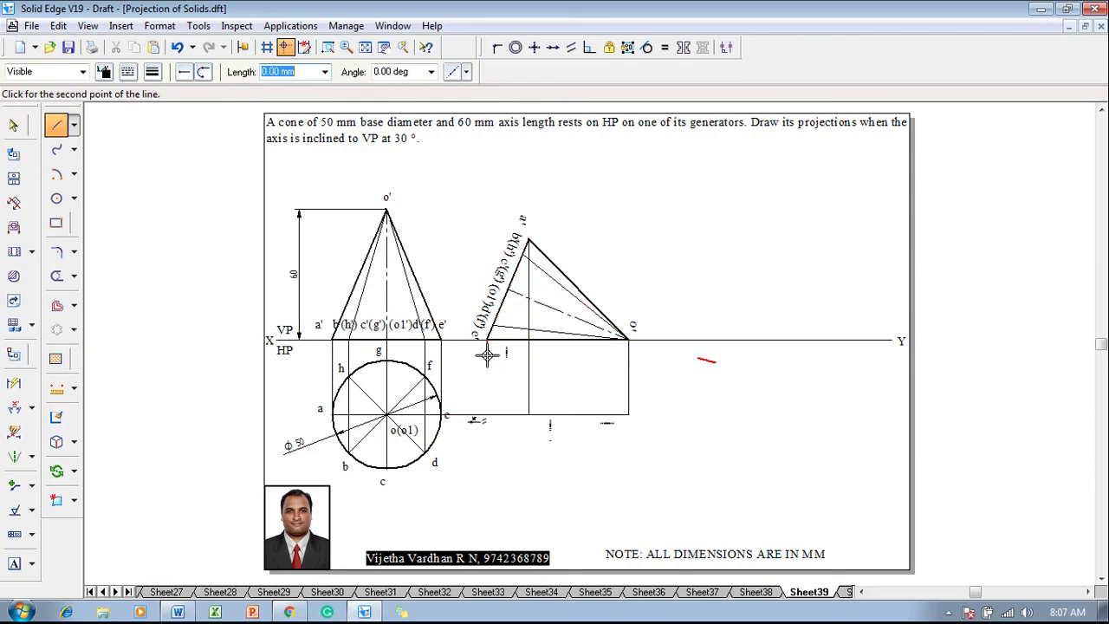
click(487, 414)
right_click(495, 403)
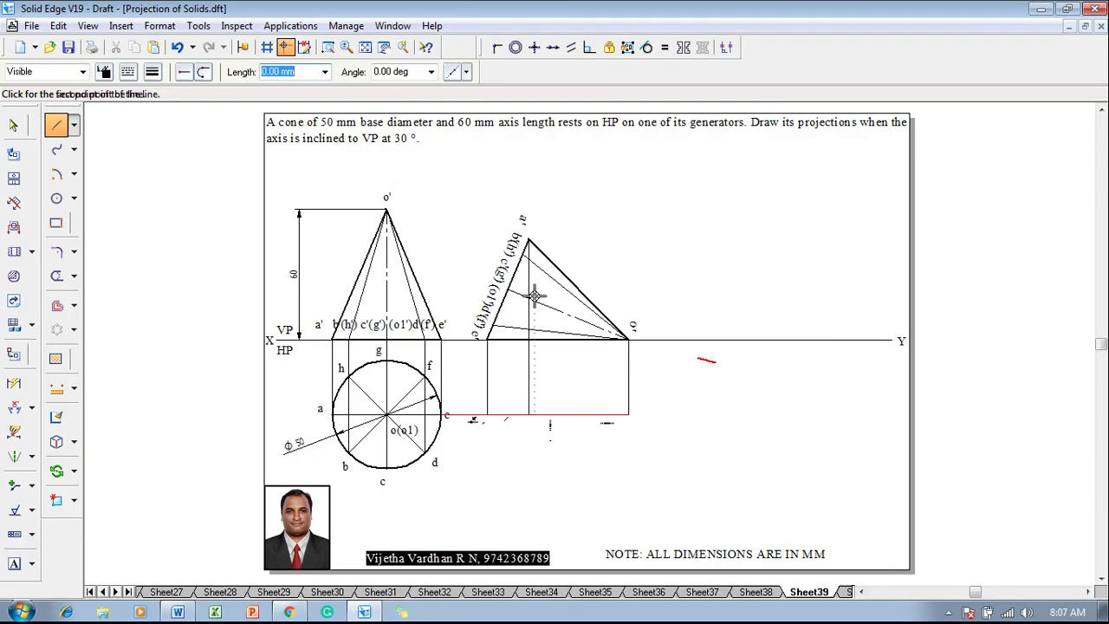
- Drop a projector from b'(h') of the tilted cone and draw horizontal lines to it at the levels of points b and h
click(523, 253)
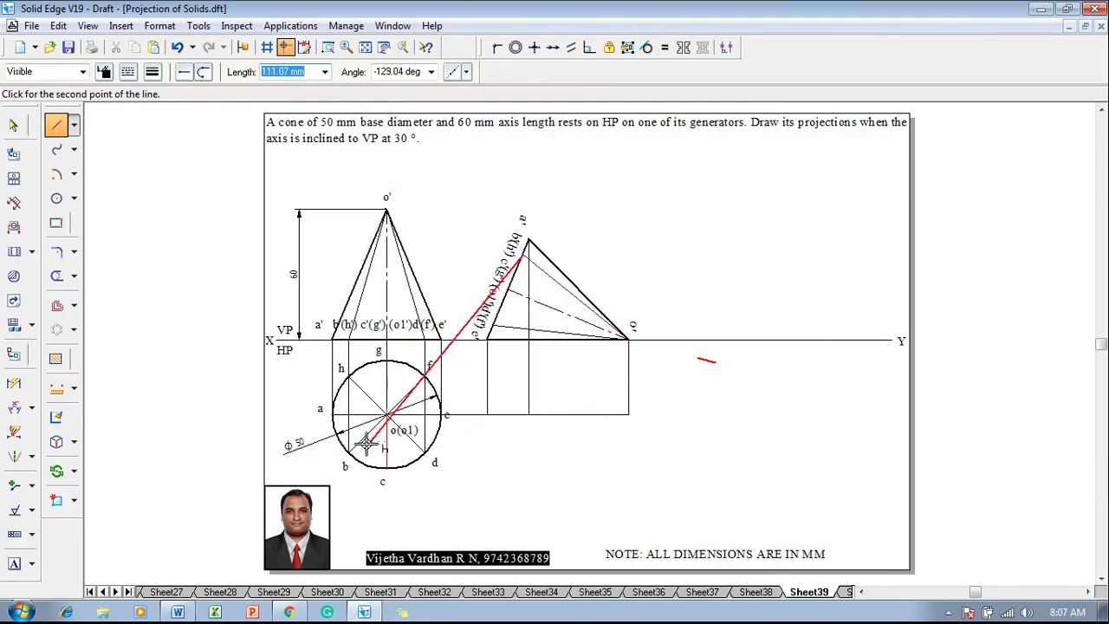
click(523, 451)
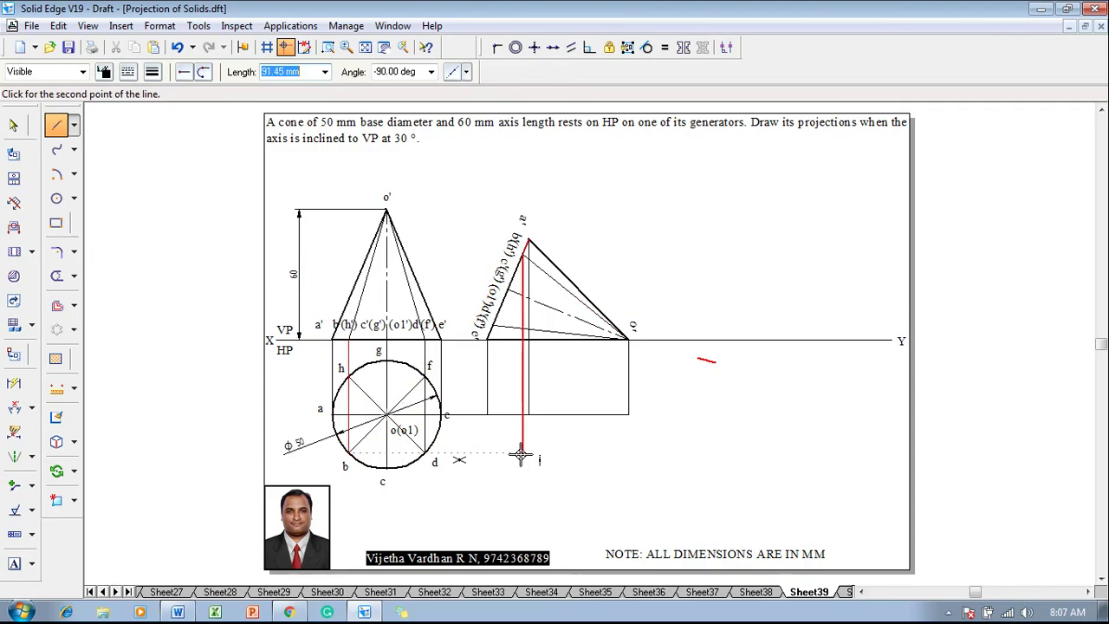
click(444, 451)
key(Escape)
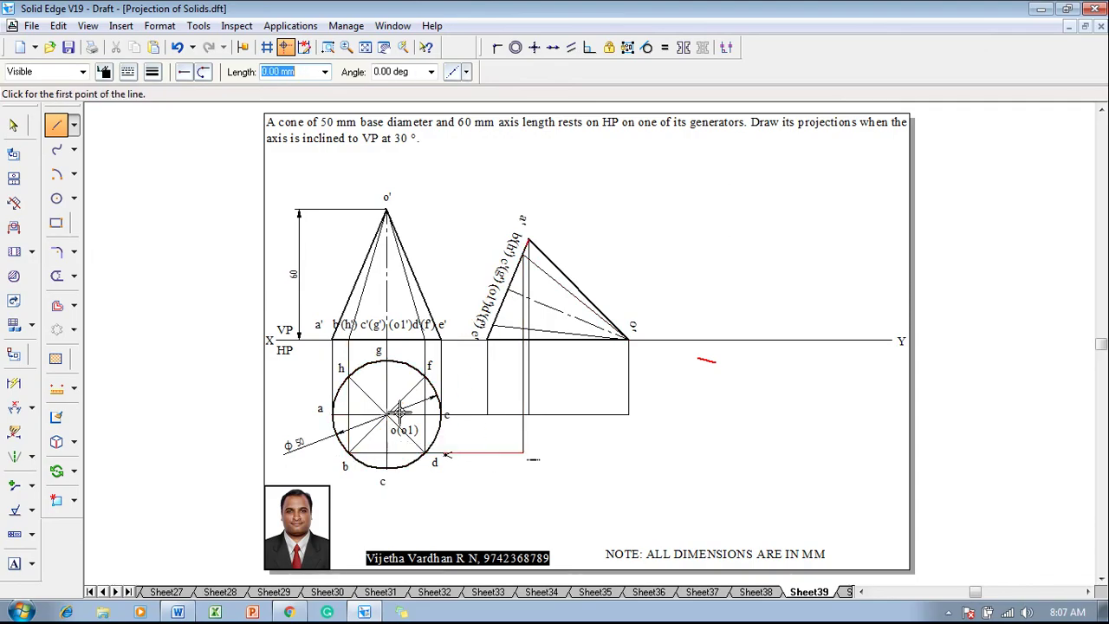
click(349, 377)
click(522, 376)
key(Escape)
- Drop a projector from d'(f') of the tilted cone to the horizontal line at the level of b and d
click(495, 351)
click(494, 452)
key(Escape)
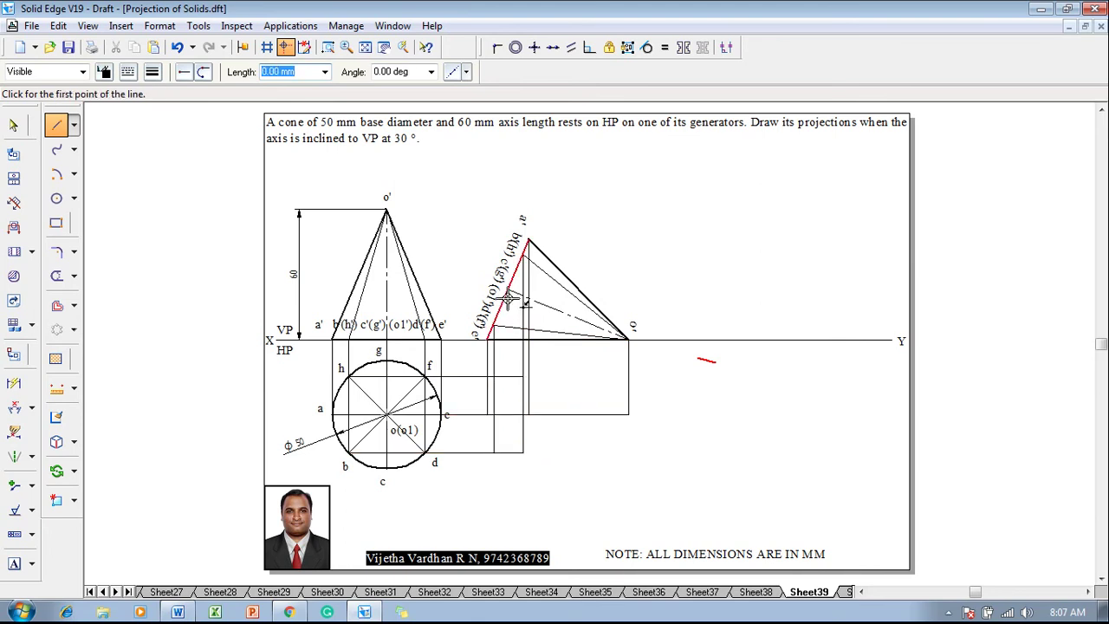
- Drop a projector from c'(g') of the tilted cone and connect it horizontally to points c and g on the circle
click(510, 290)
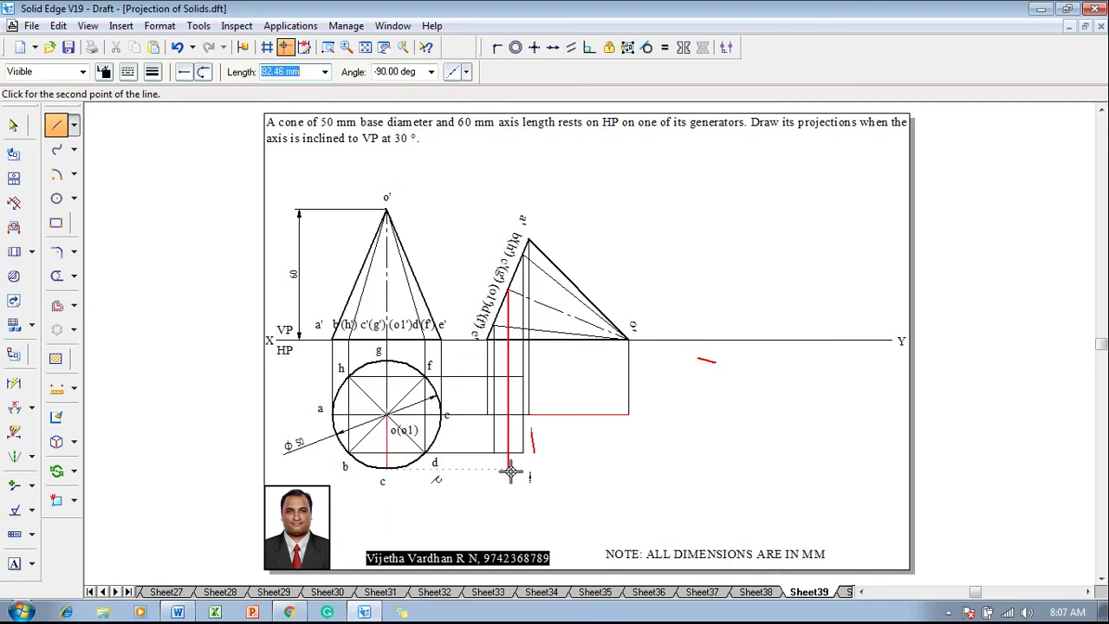
click(510, 469)
click(386, 468)
right_click(488, 473)
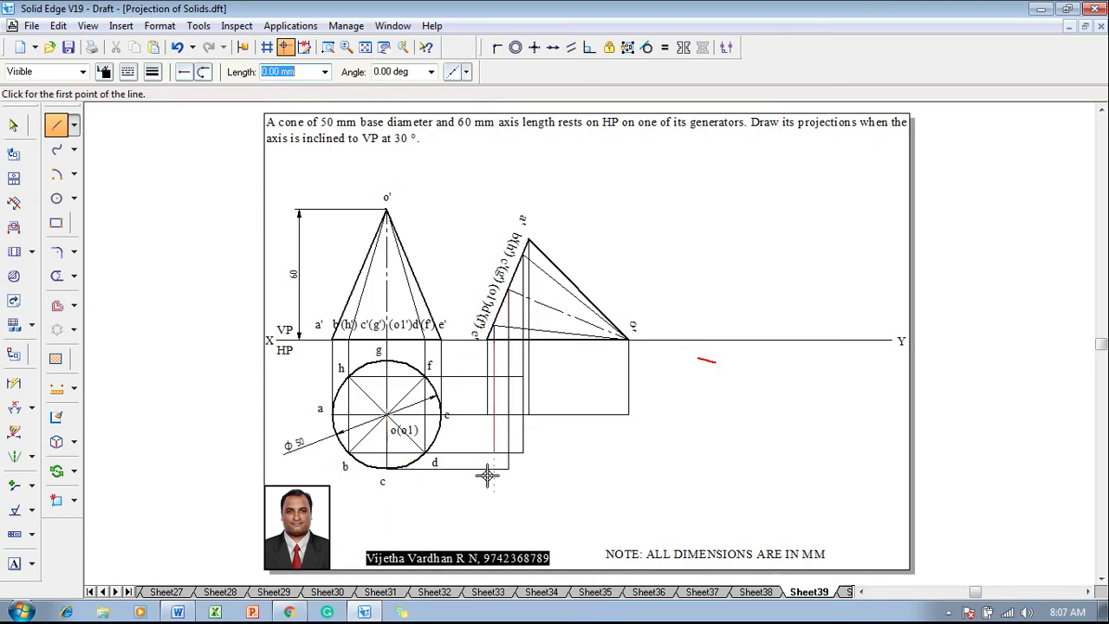
click(389, 361)
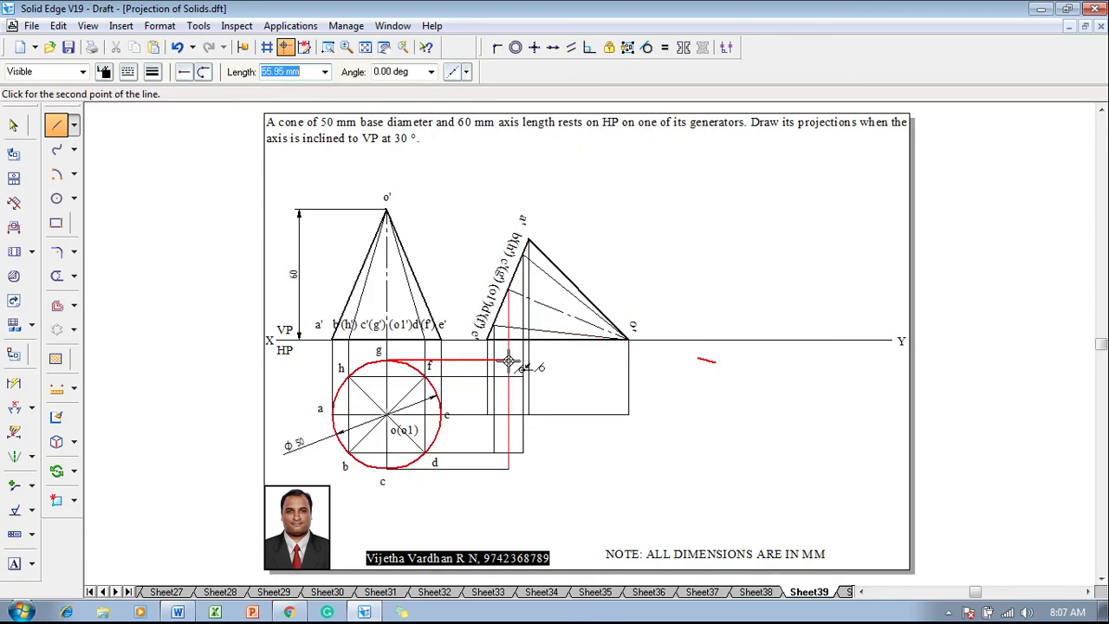
key(Escape)
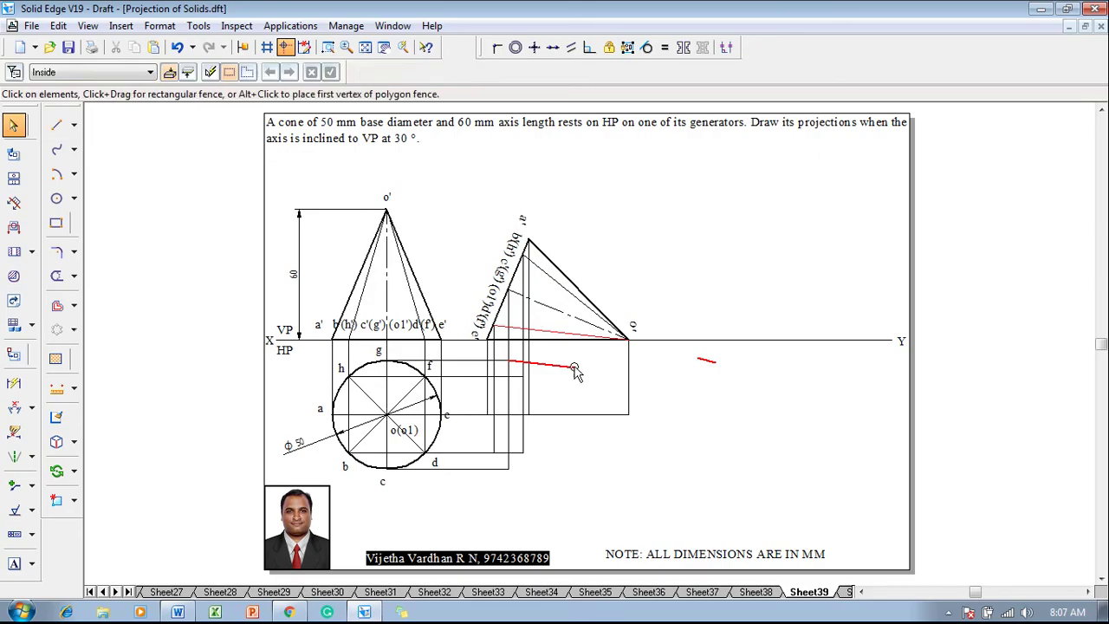
click(365, 46)
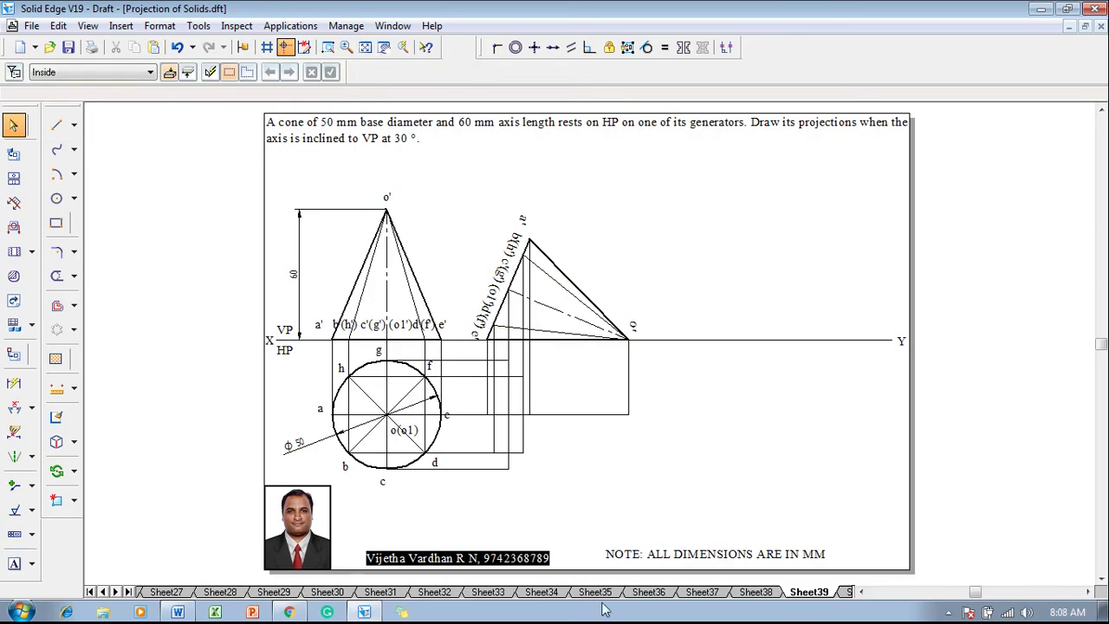
click(328, 47)
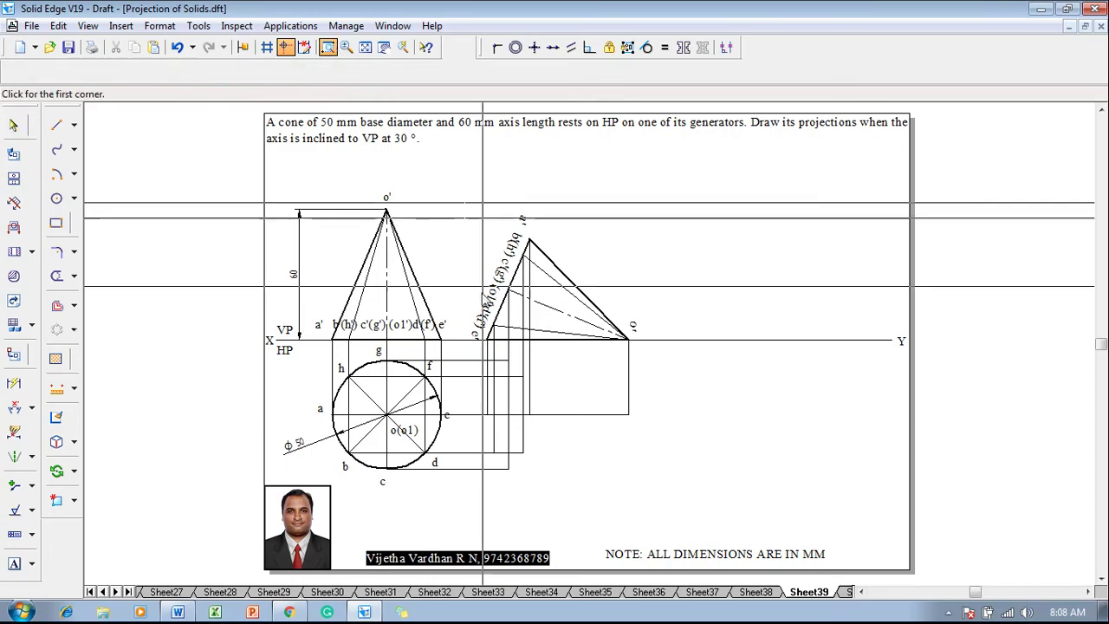
key(Escape)
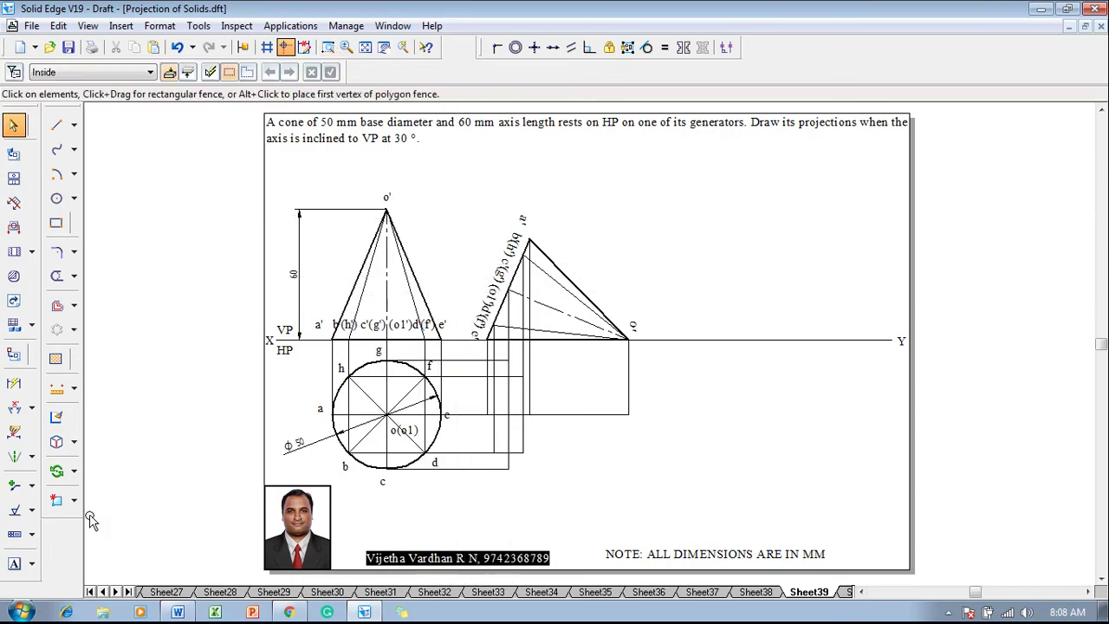
- Label the projected base points a, b, c and d in the top view below the tilted cone
click(13, 565)
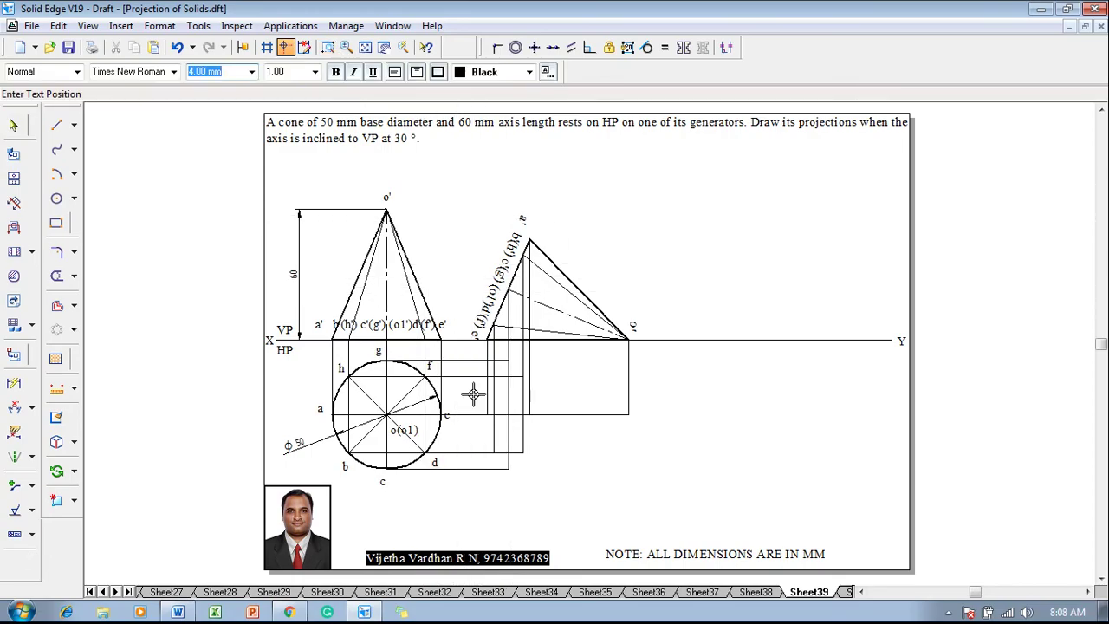
click(531, 396)
text(a)
click(526, 437)
text(b)
click(507, 472)
text(c)
click(483, 437)
text(d)
- Label the remaining top-view points e, f, g and h, the base centre o1 and the apex o
click(476, 396)
text(e)
click(480, 360)
text(f)
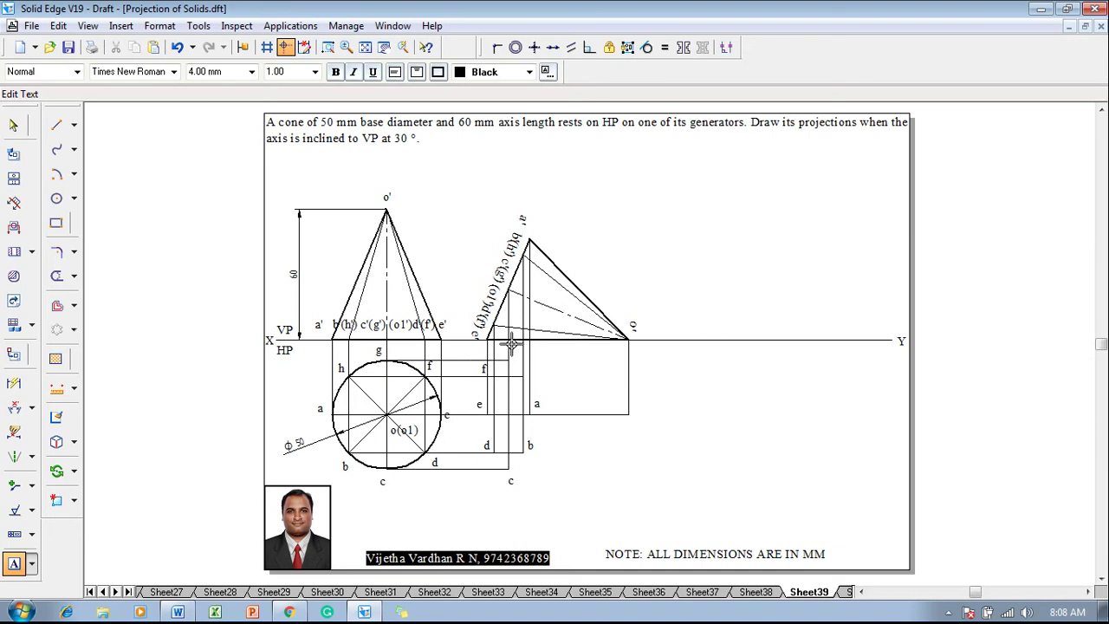
click(511, 345)
text(g)
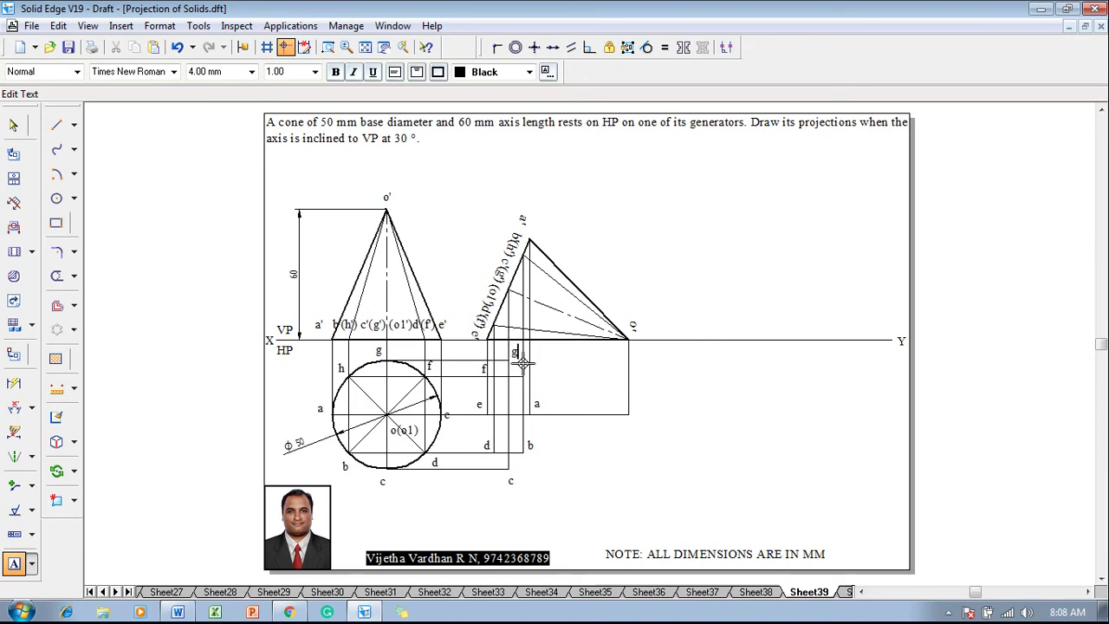
click(524, 363)
text(h)
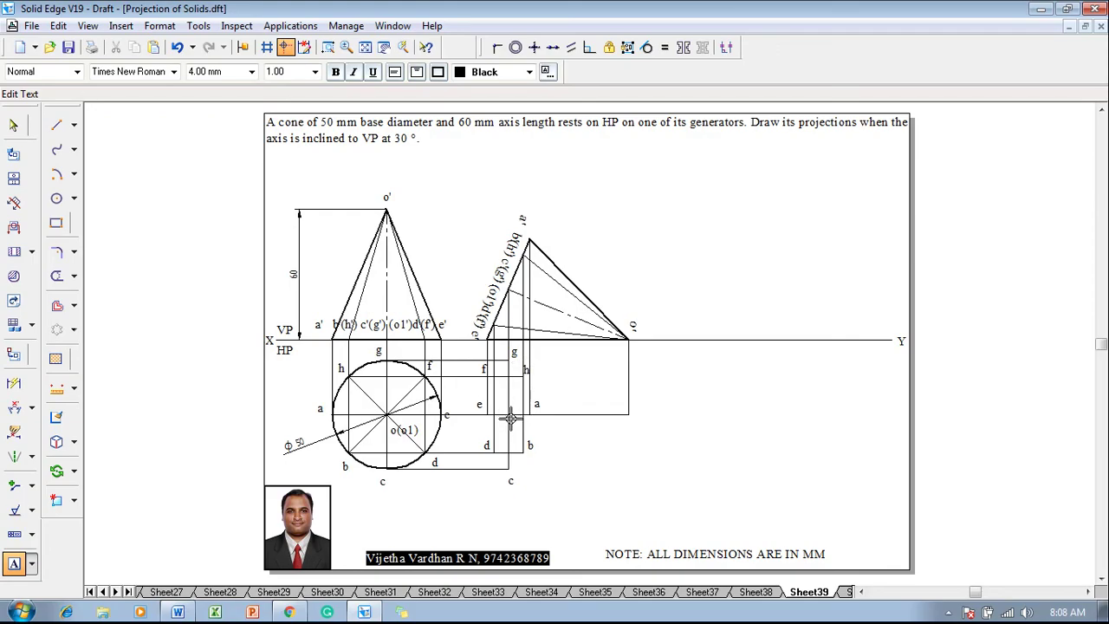
click(633, 420)
key(Escape)
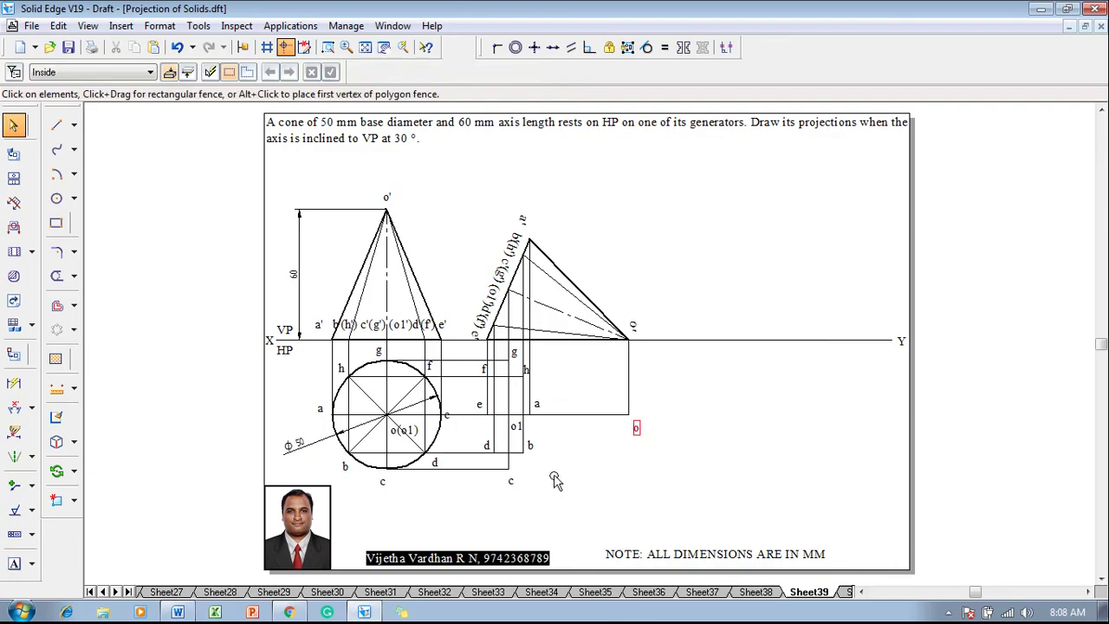
- Draw the base ellipse centred at o1 with its primary axis ending at a and its secondary axis reaching g
click(489, 359)
click(511, 492)
click(74, 198)
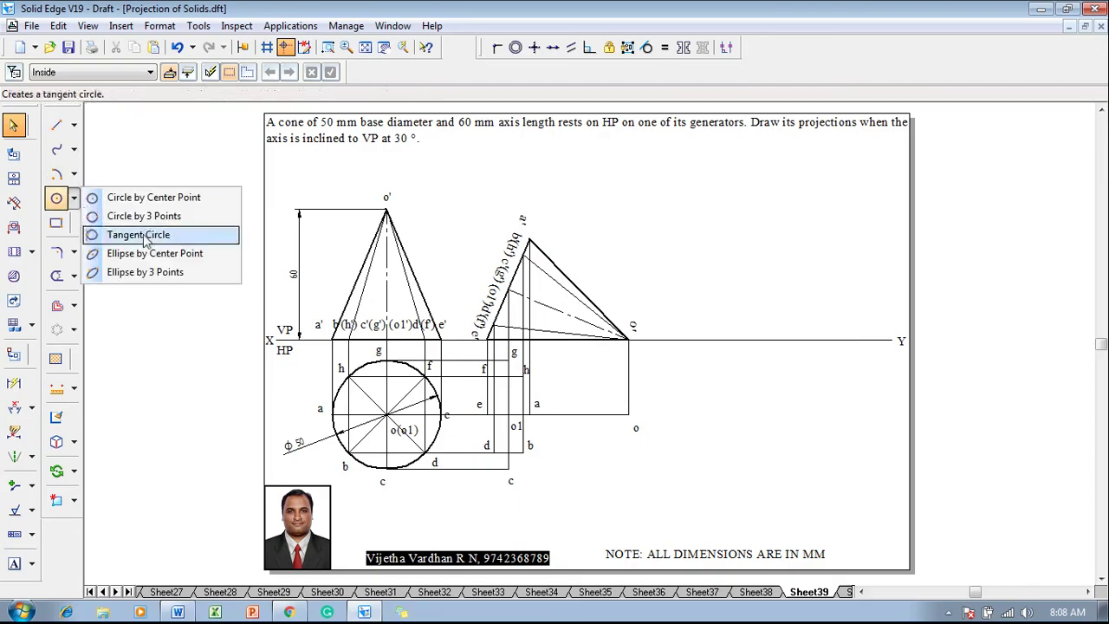
click(158, 260)
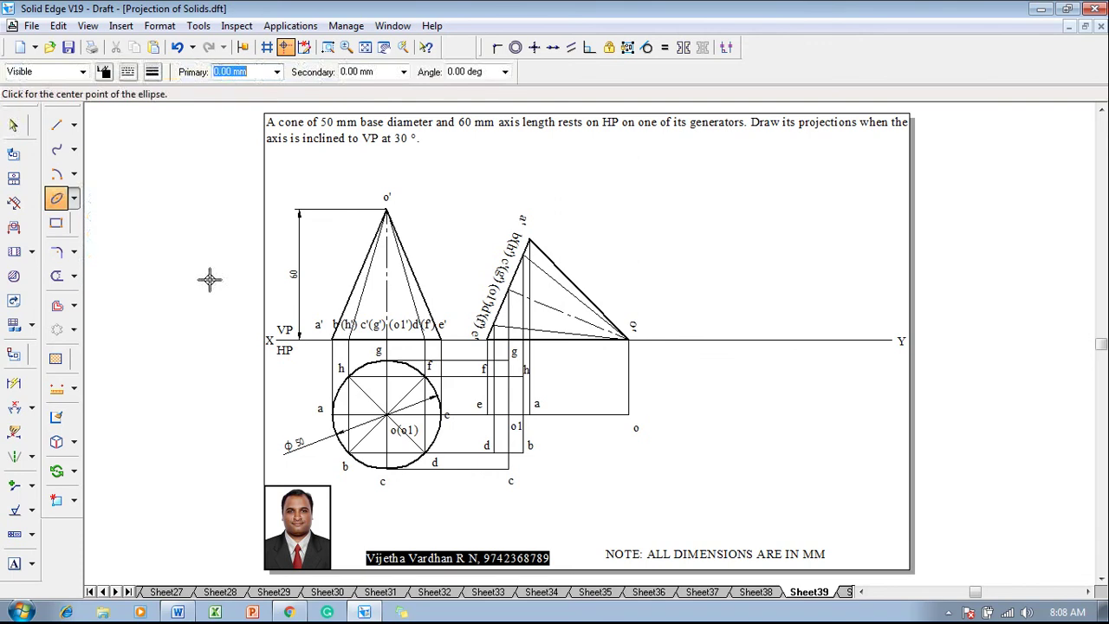
click(508, 416)
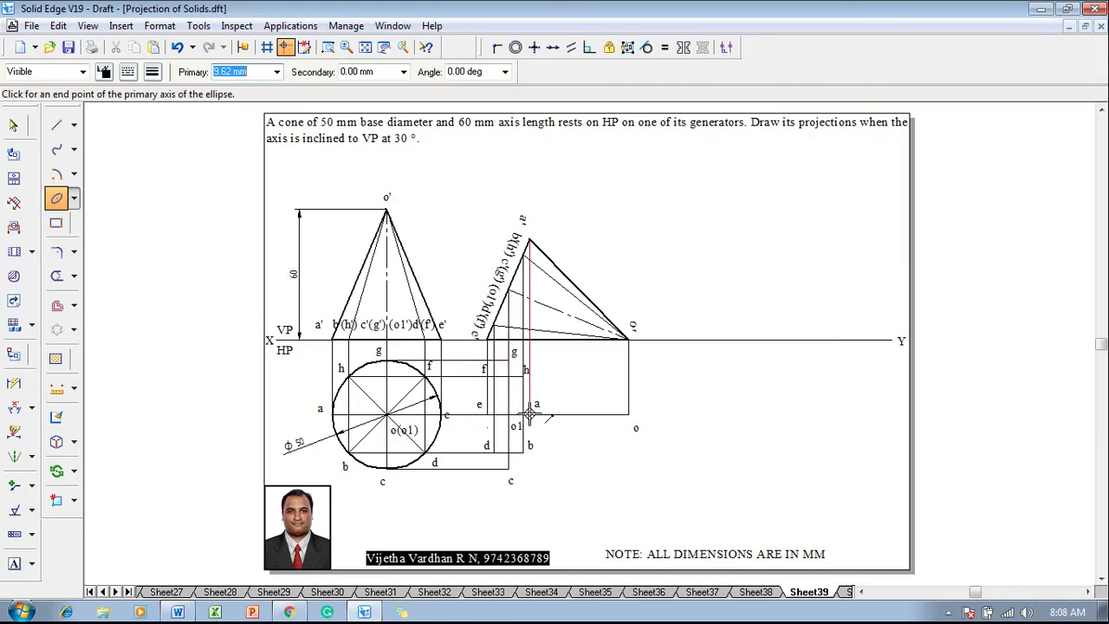
click(530, 416)
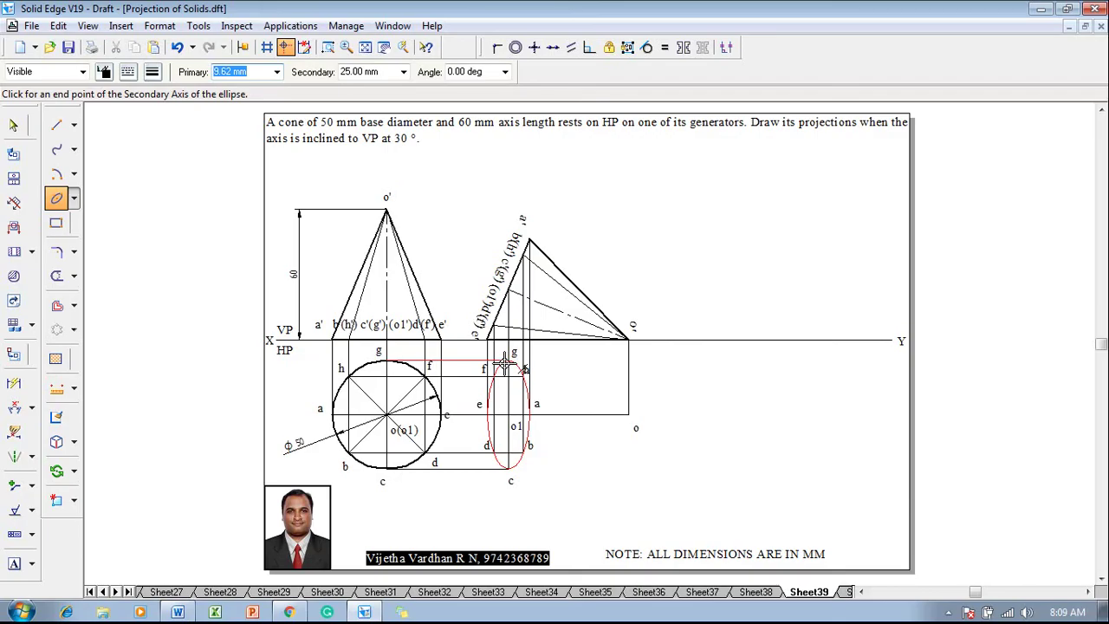
click(504, 364)
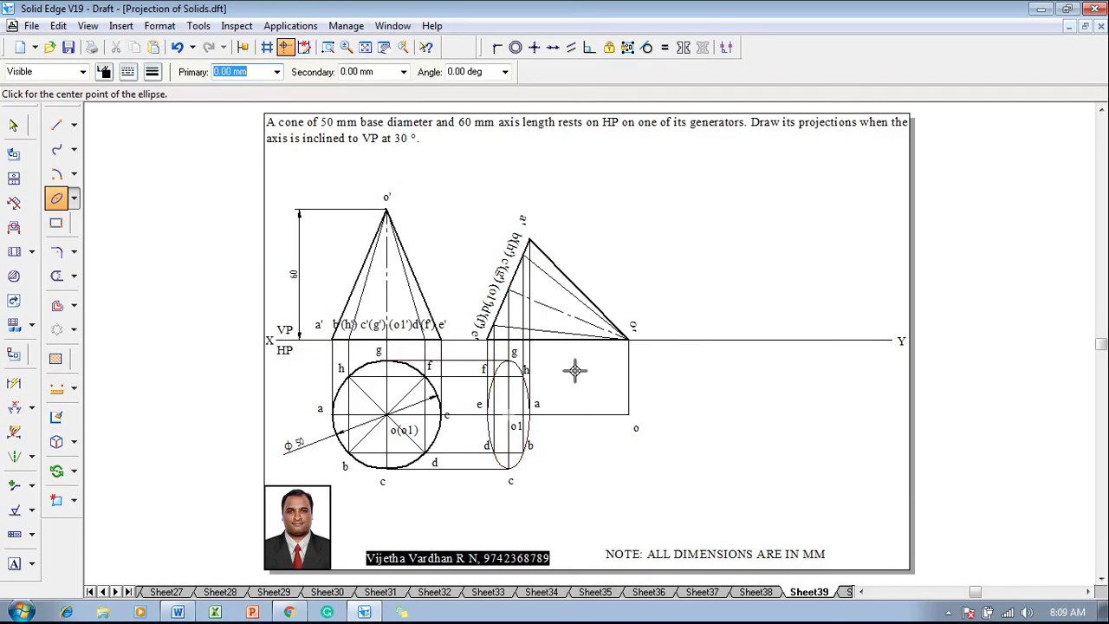
key(Escape)
- Set the line width of the base ellipse to 0.50 mm
click(517, 470)
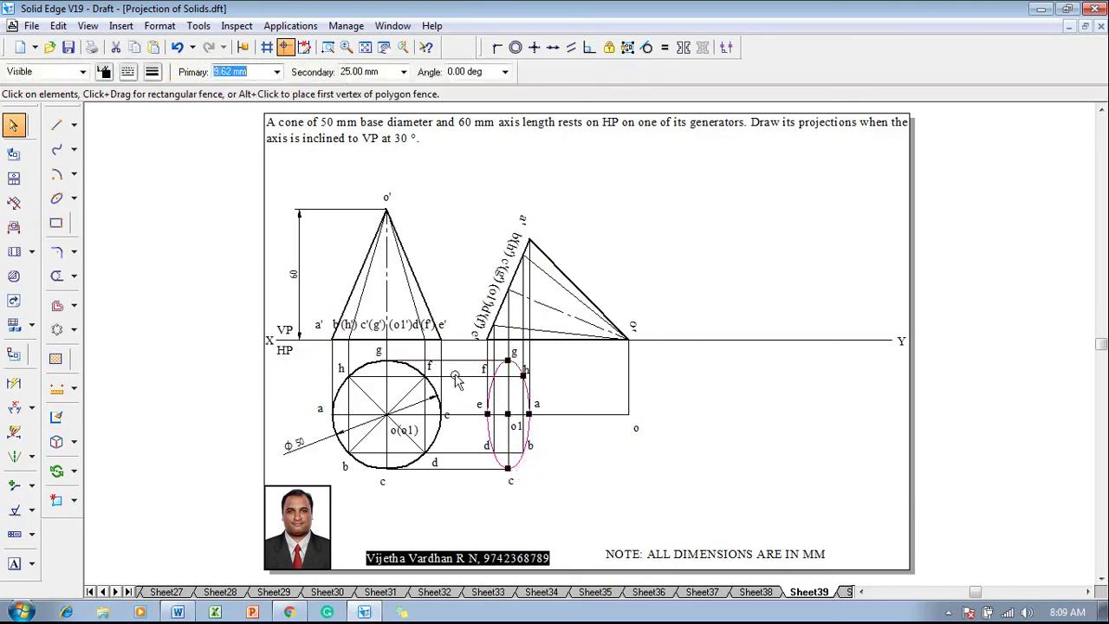
click(152, 72)
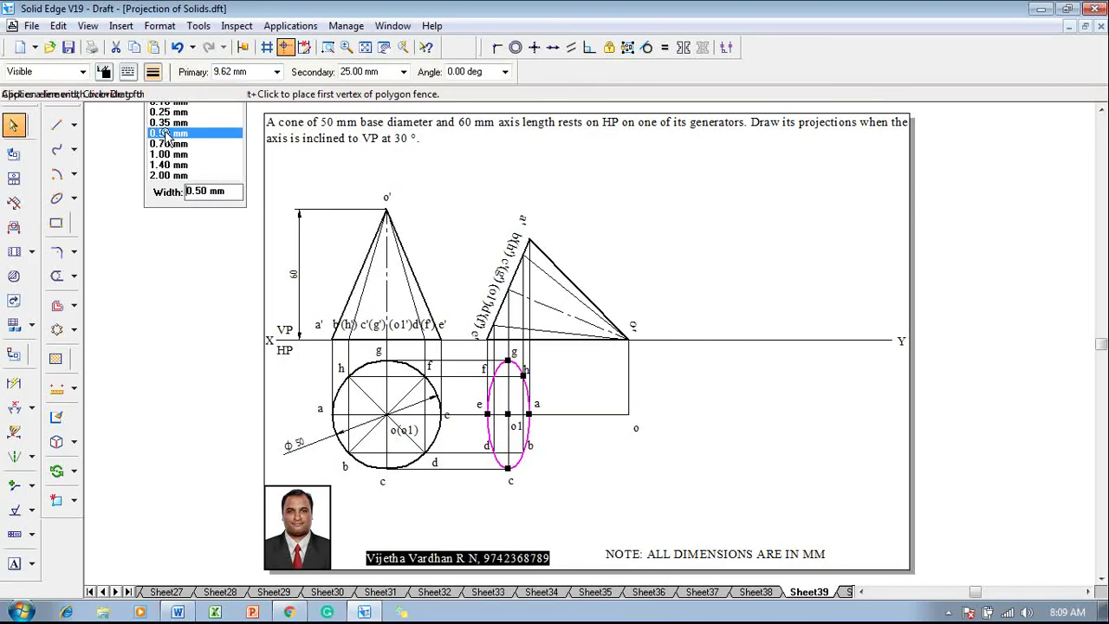
click(169, 133)
click(707, 433)
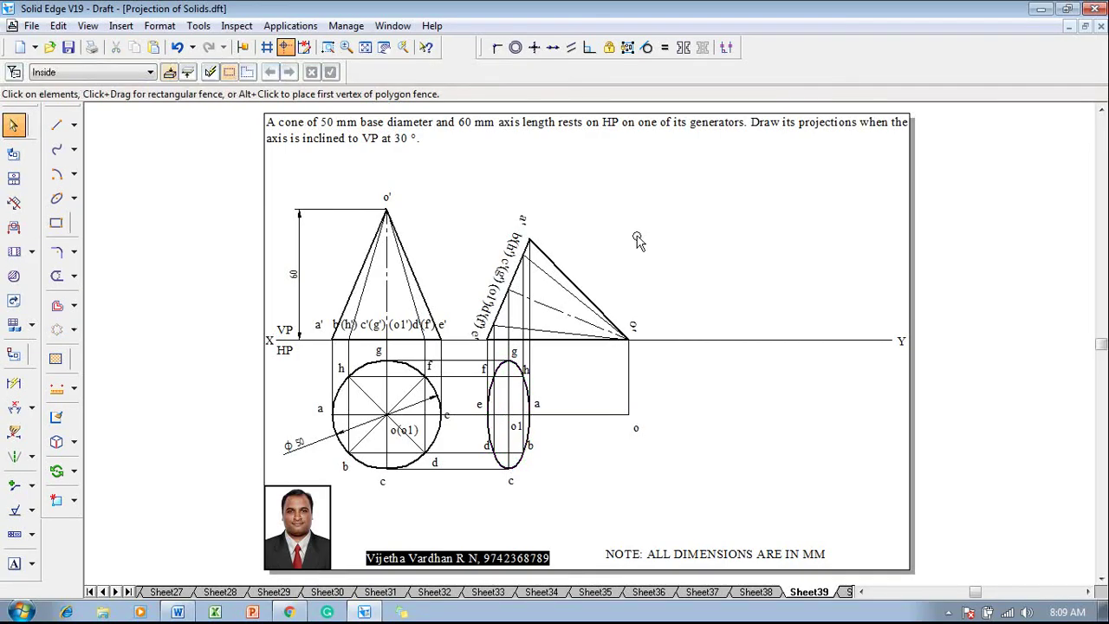
- Draw a 0.50 mm wide line tangent to the ellipse near g and ending at the apex o
click(327, 47)
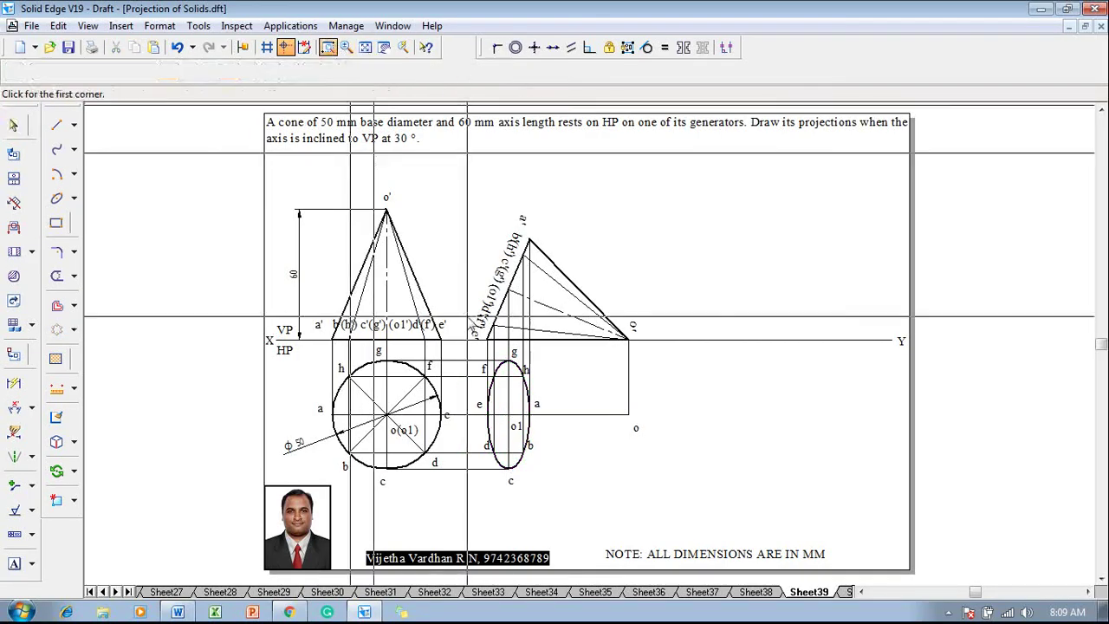
click(483, 346)
click(684, 480)
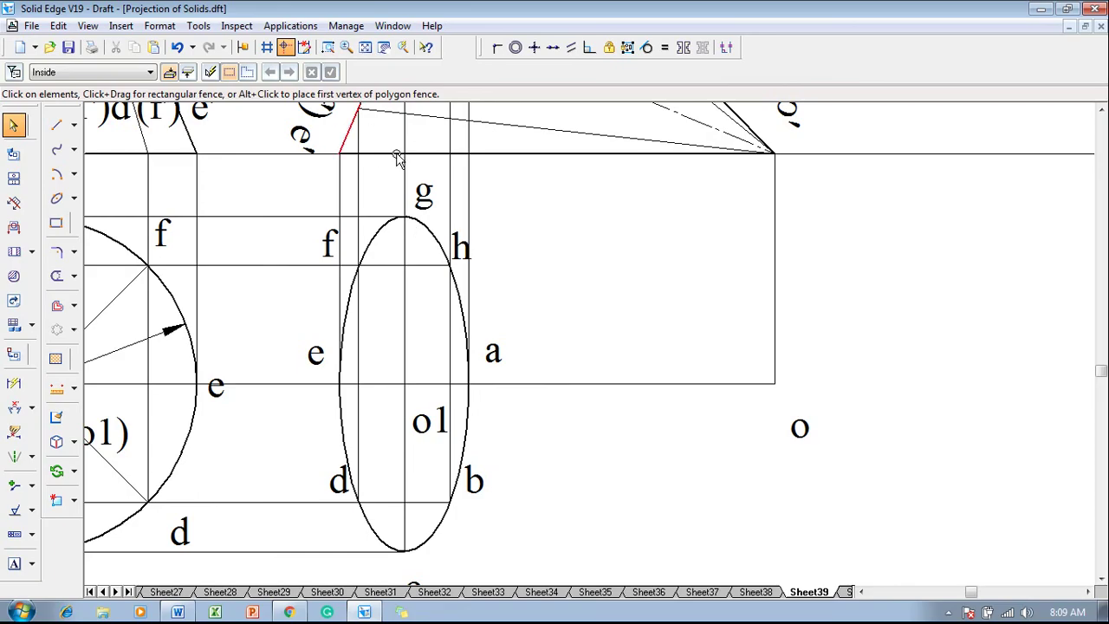
click(56, 125)
click(152, 72)
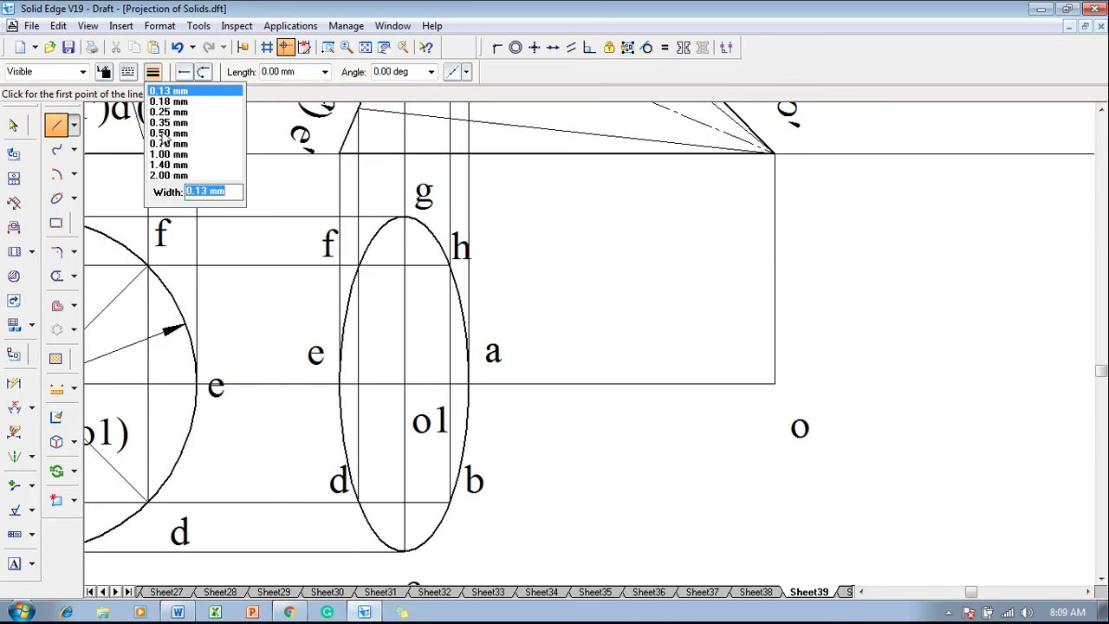
click(163, 134)
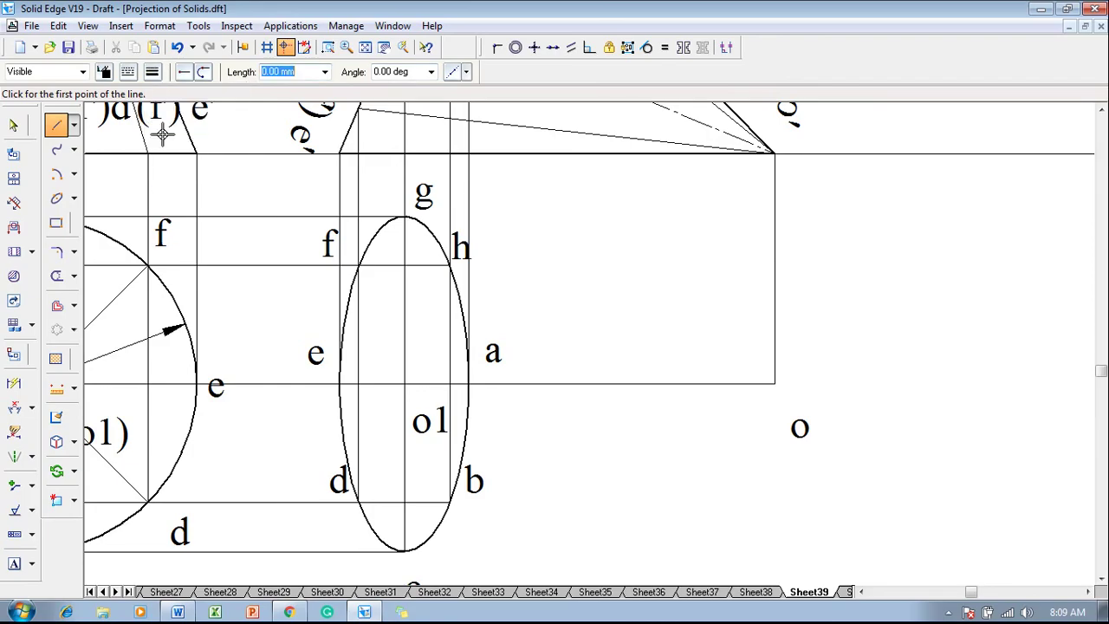
click(403, 215)
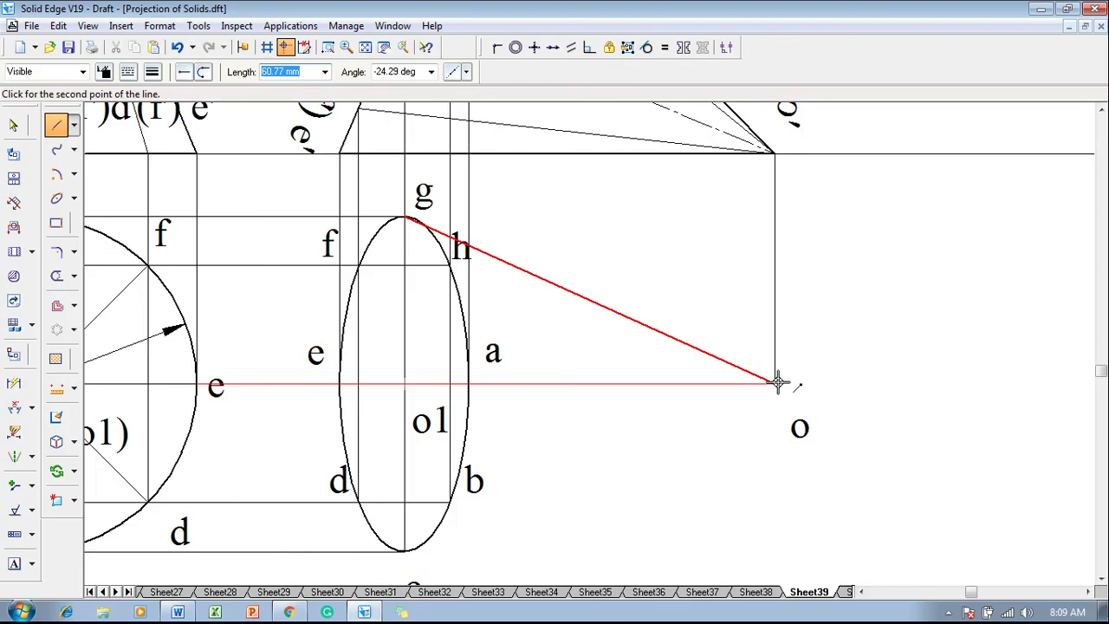
right_click(690, 337)
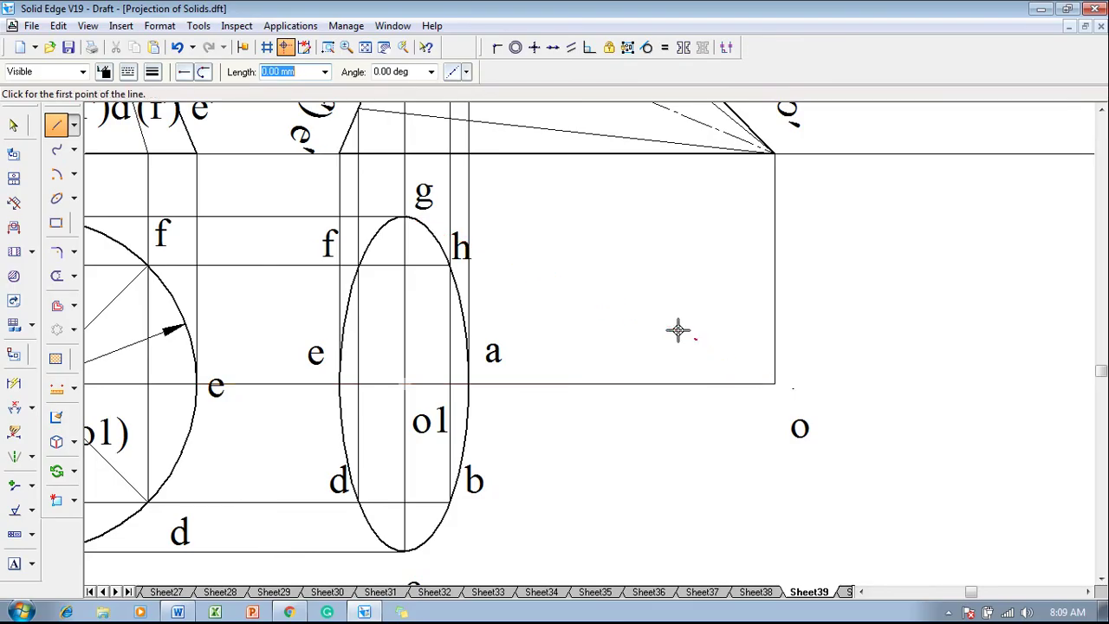
click(424, 221)
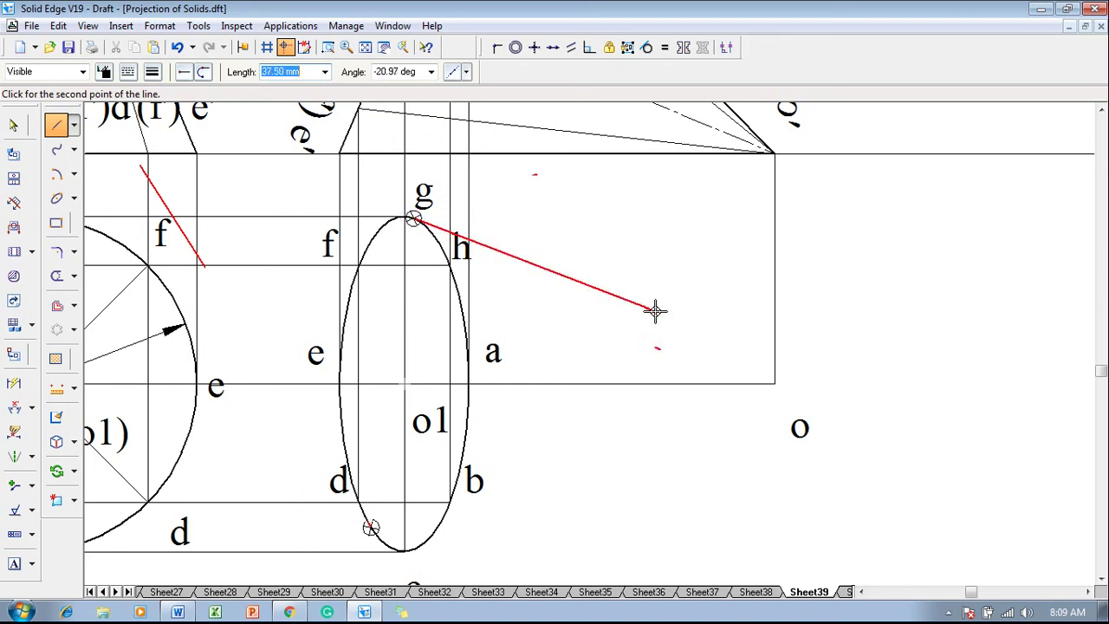
click(773, 384)
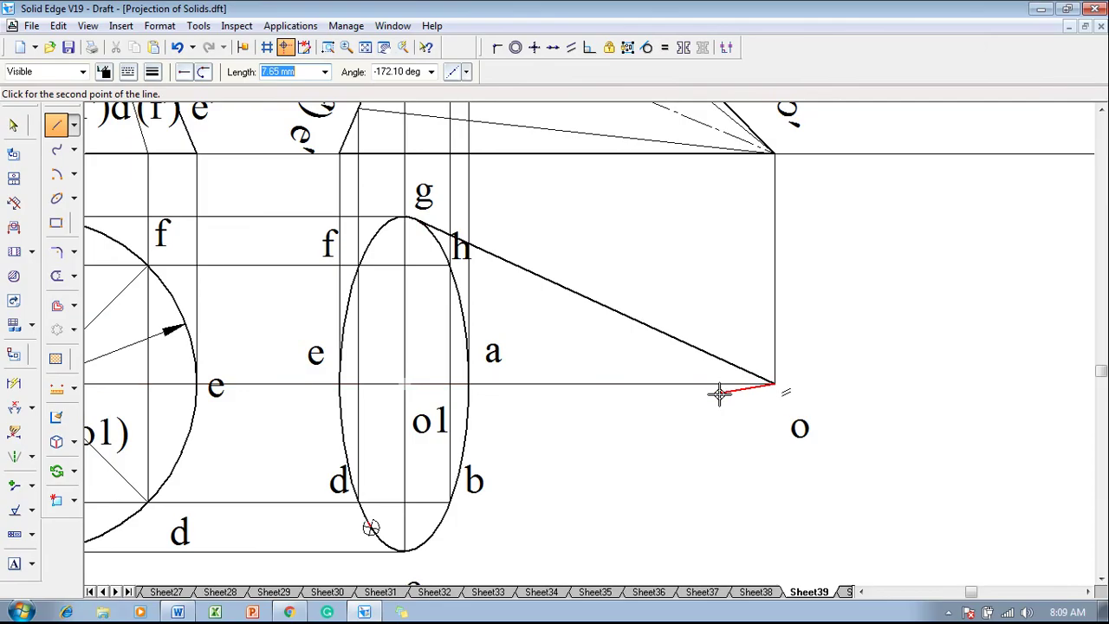
- Draw the second outline from the apex o tangent to the ellipse near c
click(418, 547)
right_click(534, 548)
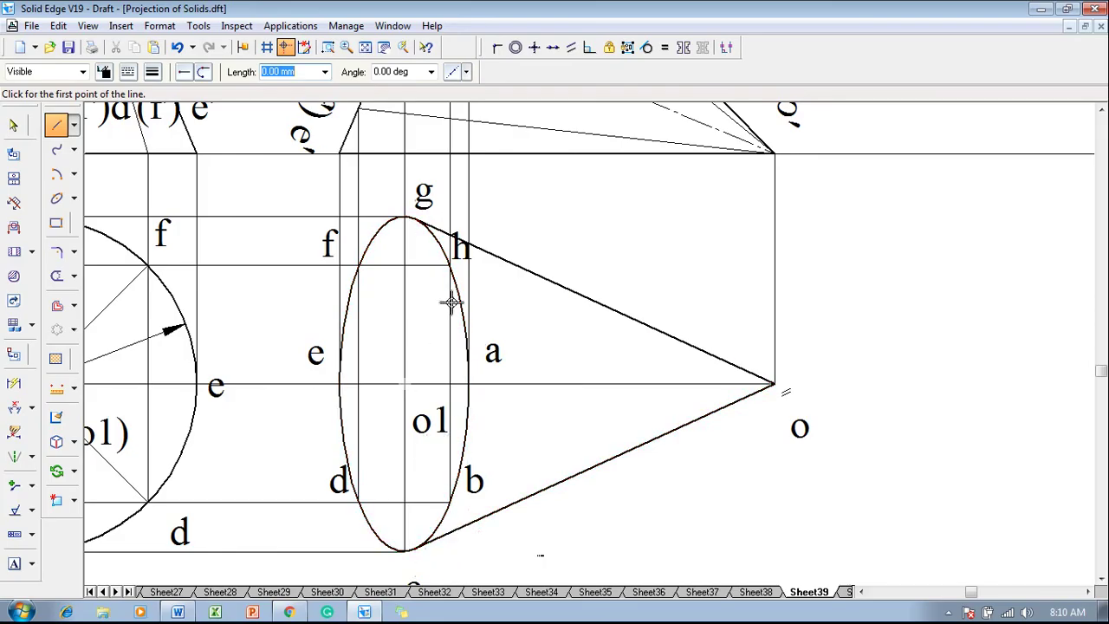
key(Escape)
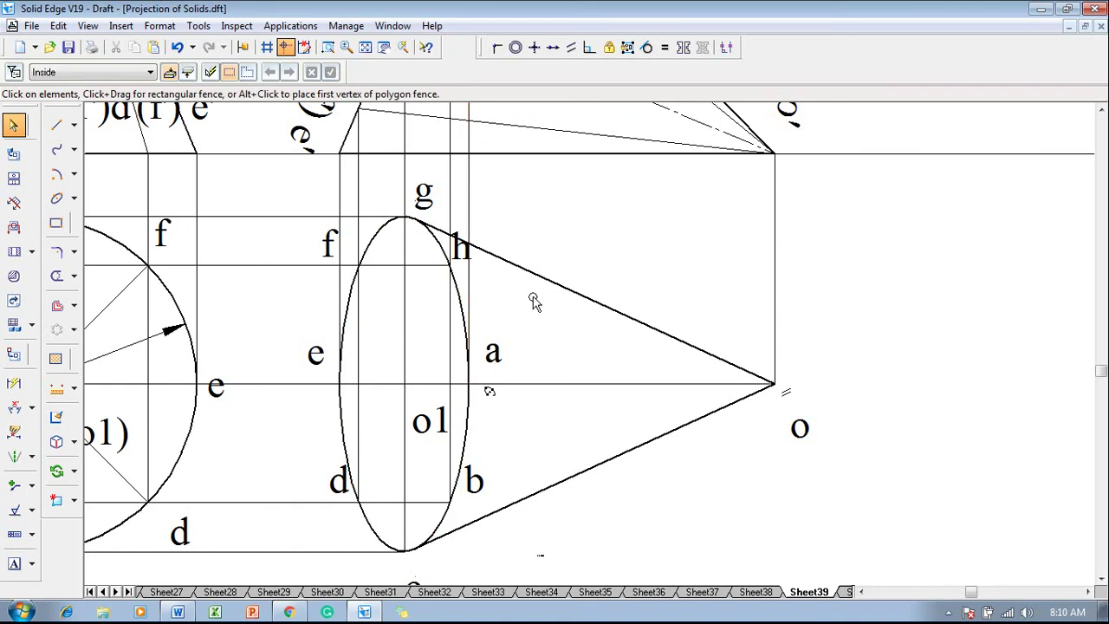
- Split the base ellipse at its two tangent points near g and c
click(73, 276)
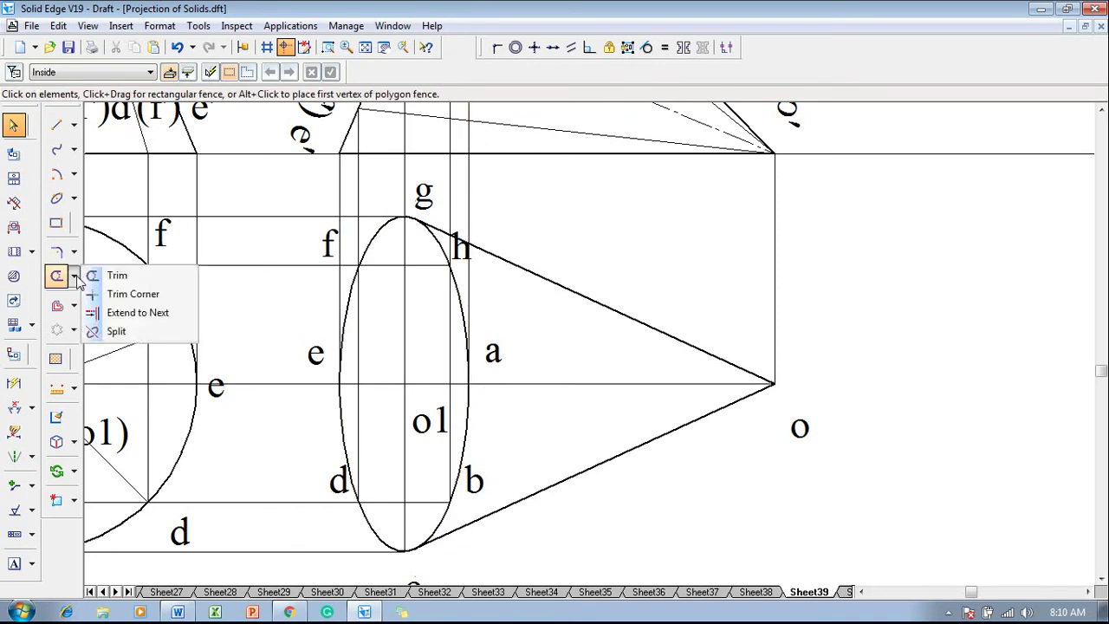
click(127, 330)
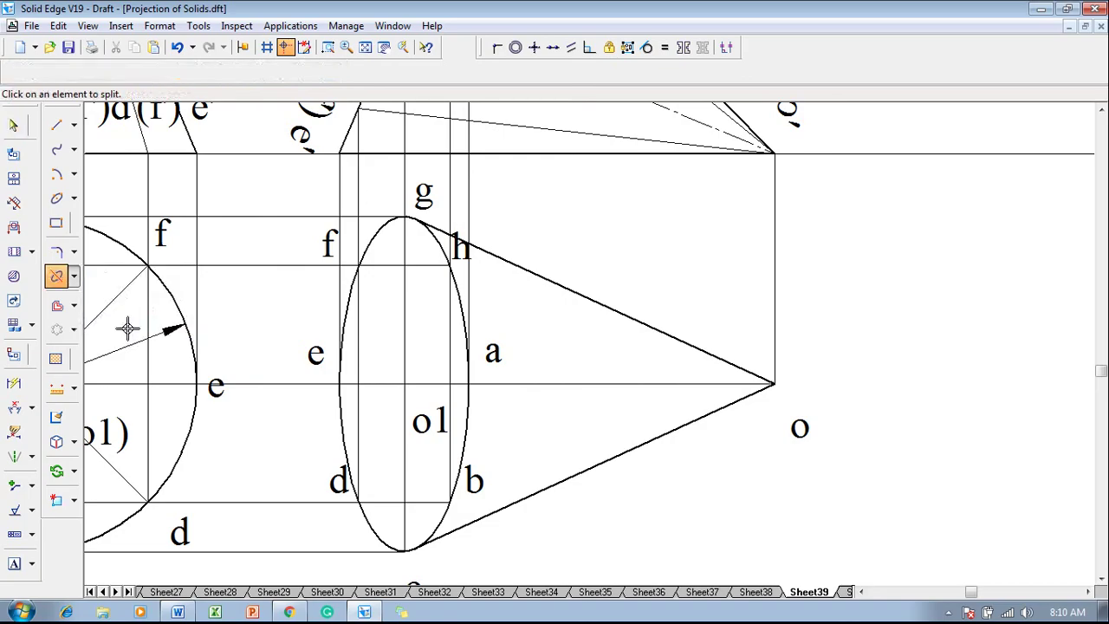
click(432, 236)
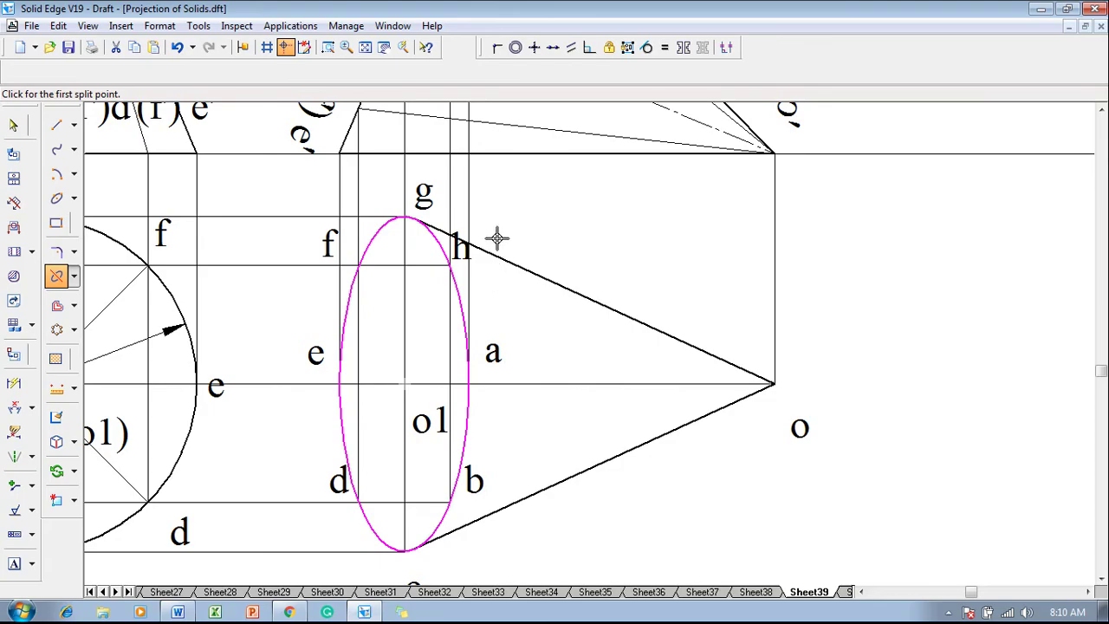
click(413, 219)
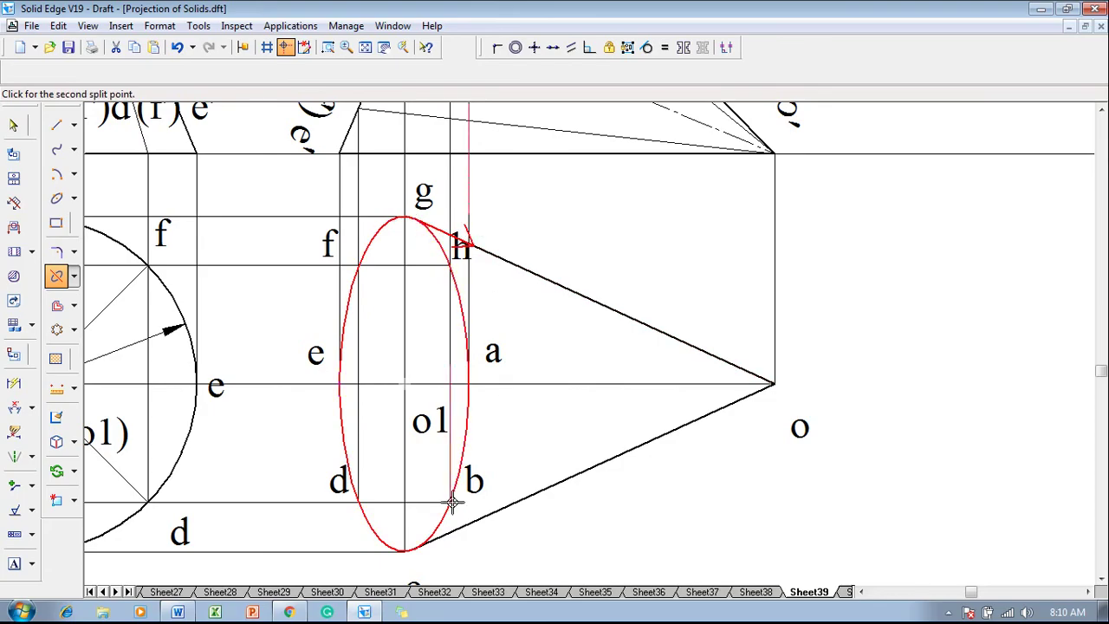
click(411, 551)
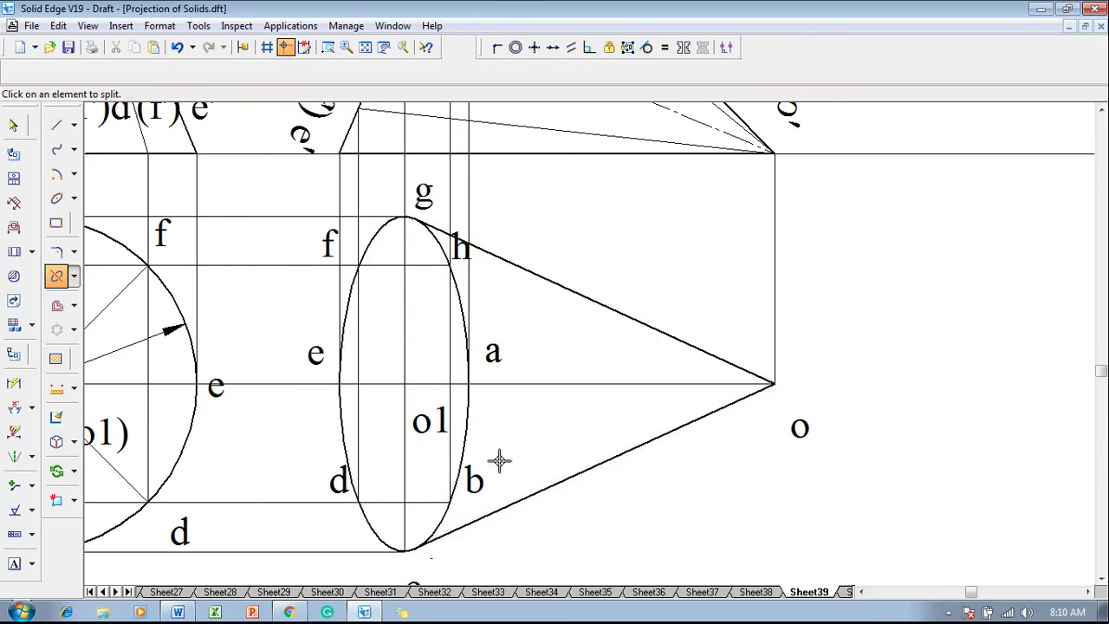
key(Escape)
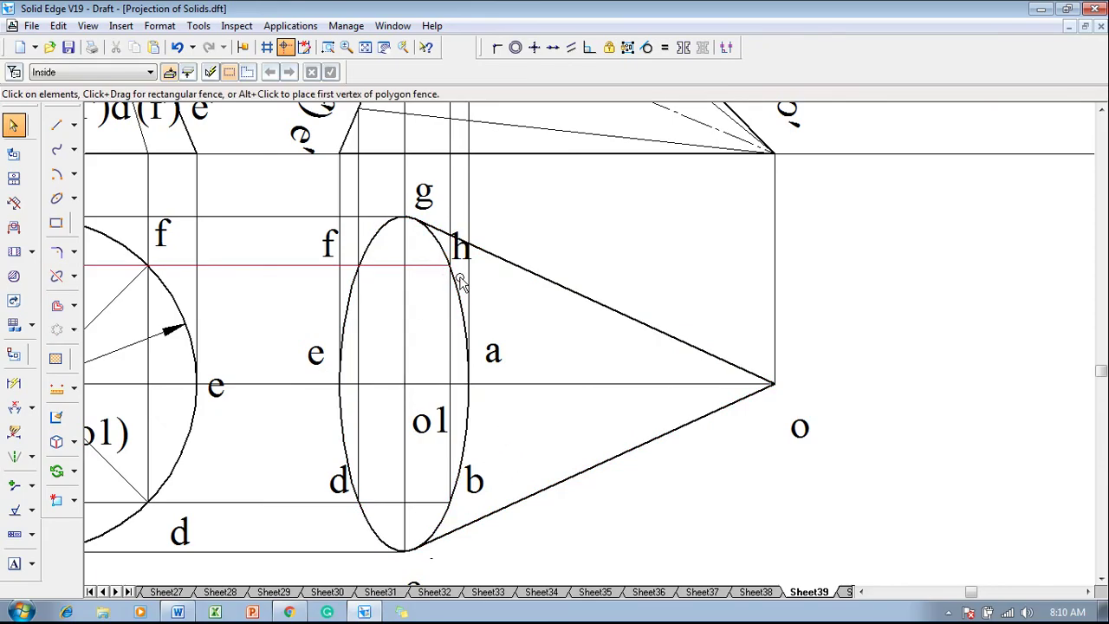
- Change the ellipse arc through h, a and b to a dashed line type
click(458, 279)
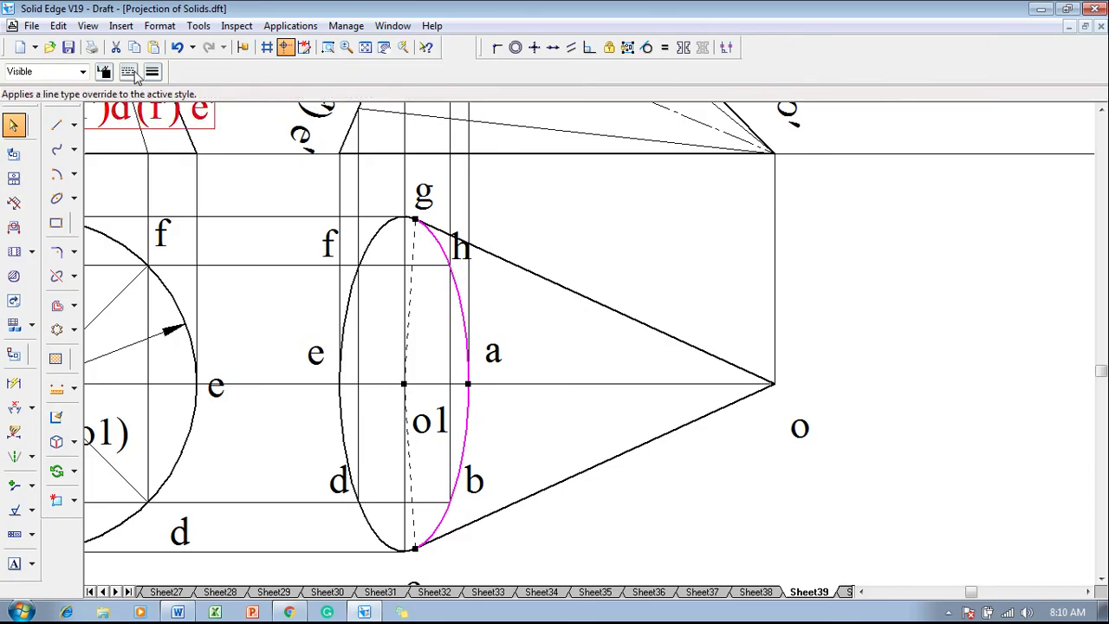
click(128, 71)
click(154, 104)
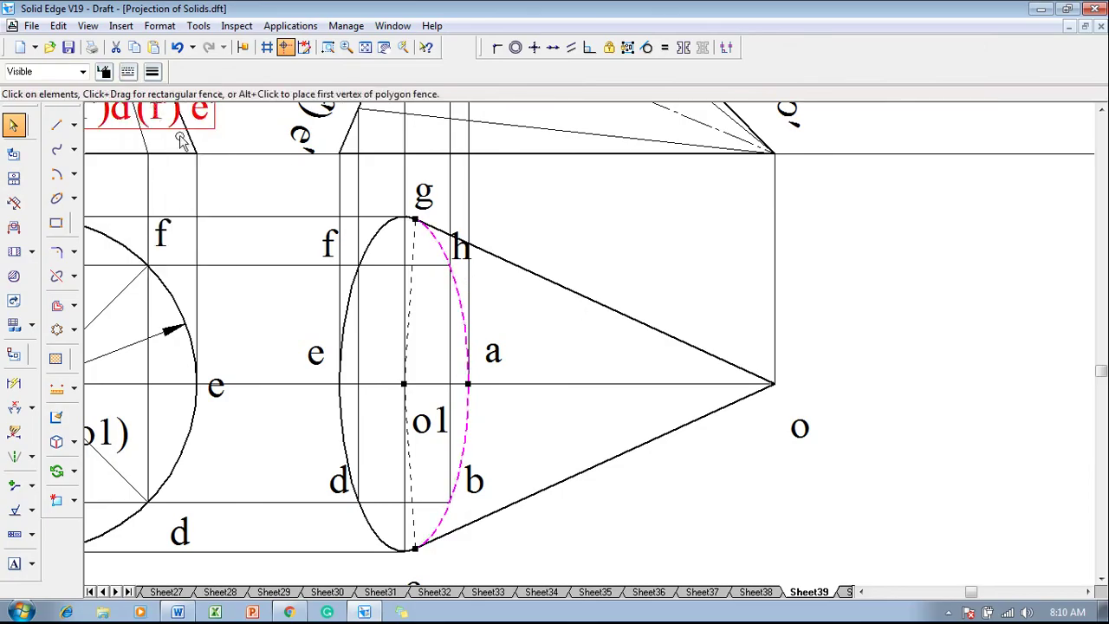
click(517, 342)
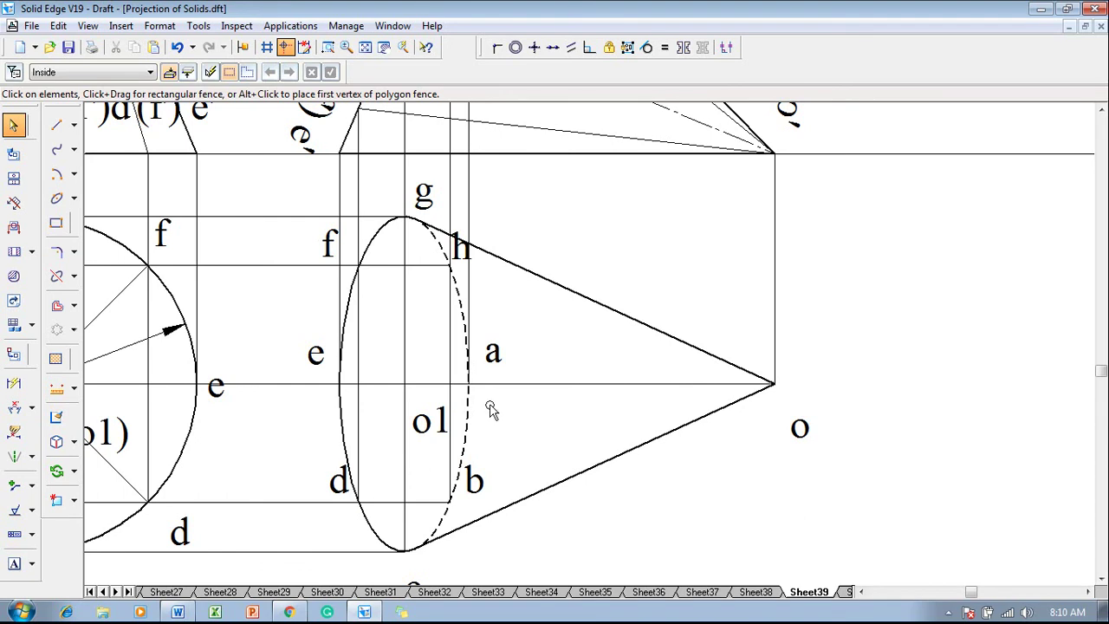
- Dimension the horizontal distance between the projectors through o1 and o, placing the dimension below the top view
click(365, 47)
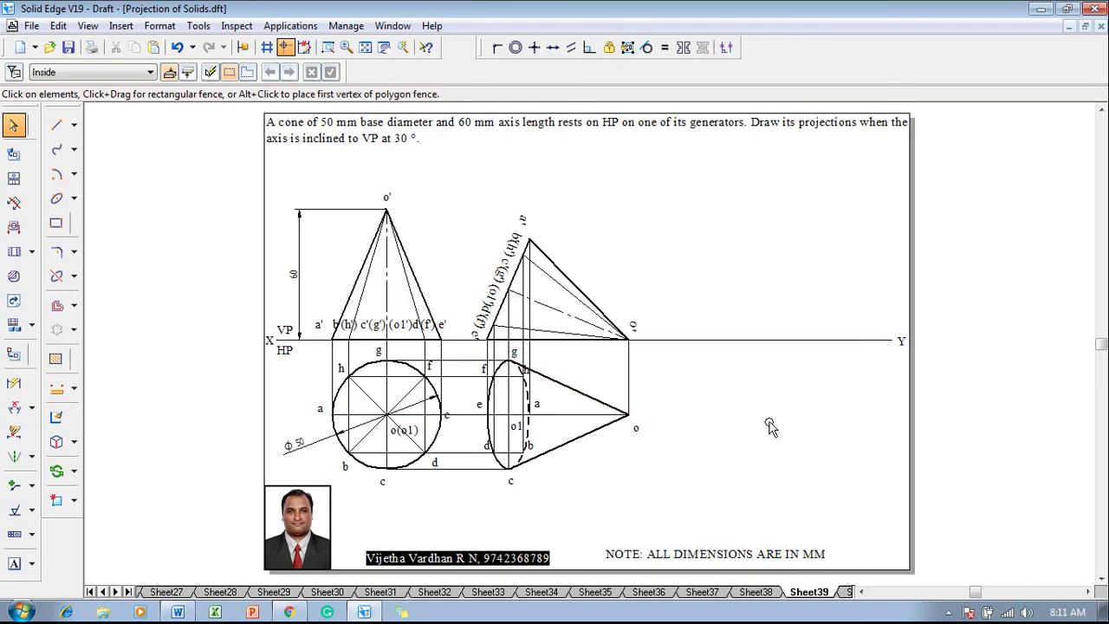
click(14, 385)
click(510, 402)
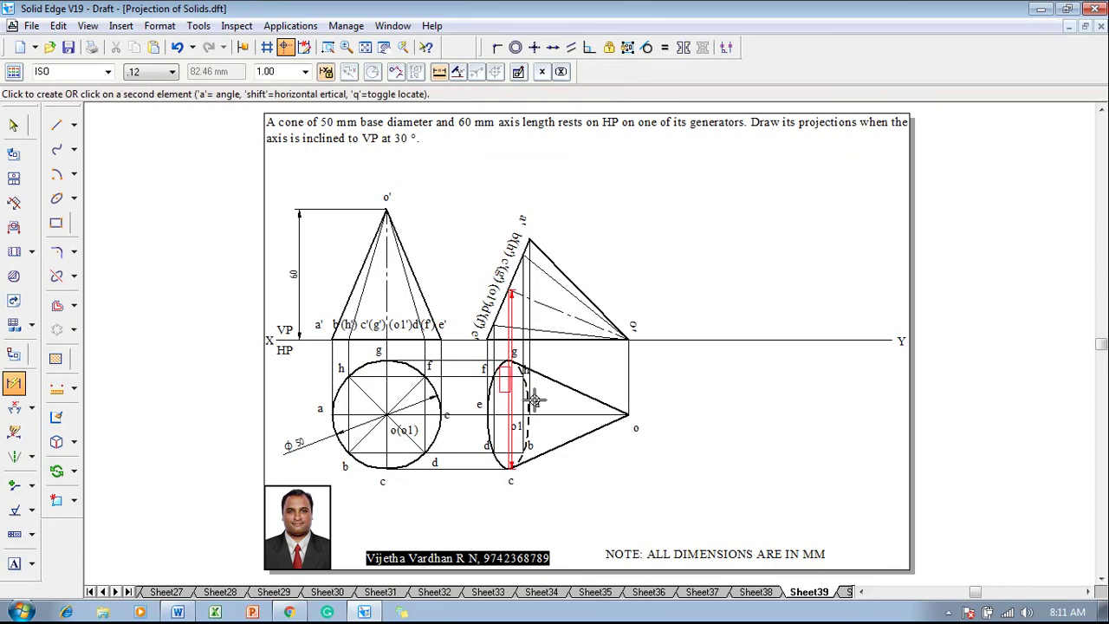
click(625, 372)
click(576, 490)
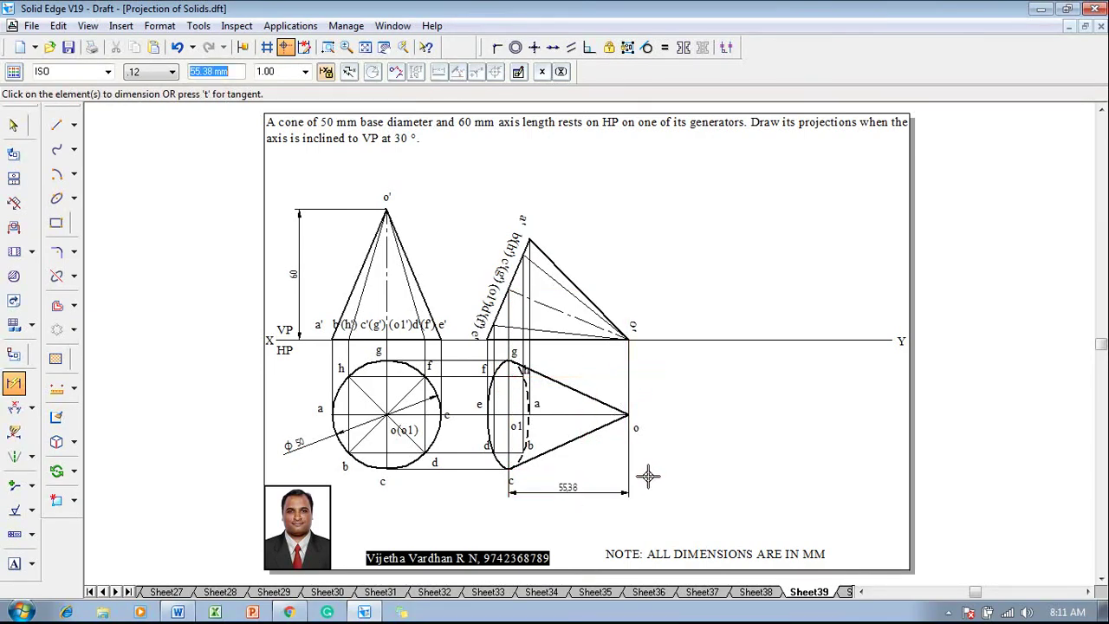
- Draw the cone's axis from o1 to o in the tilted cone's top view as a 0.13 mm wide centre line
key(Escape)
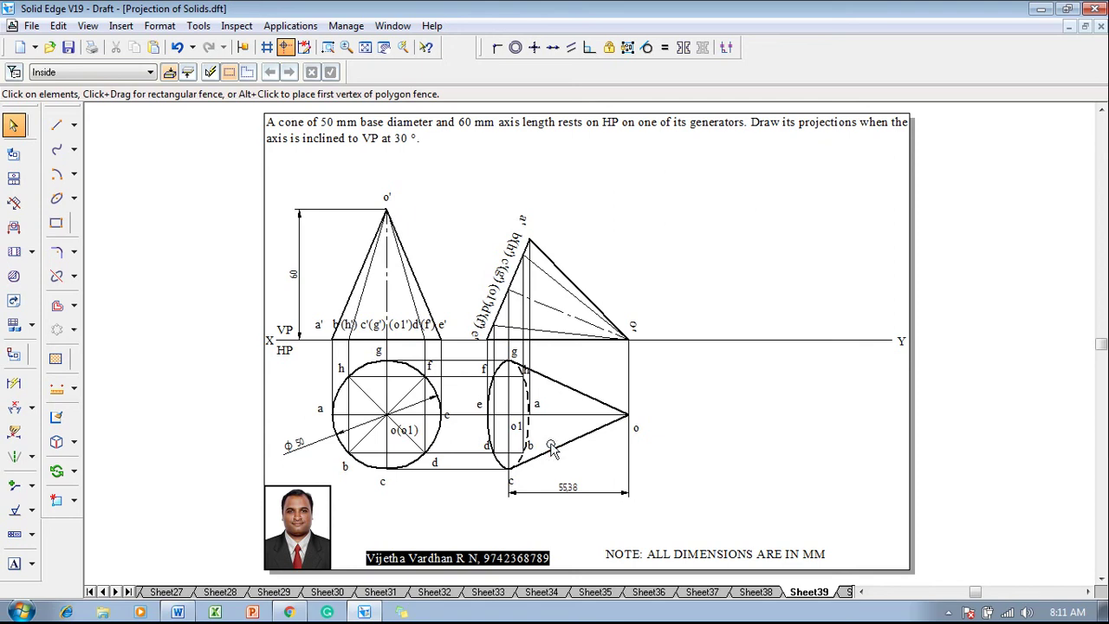
click(56, 124)
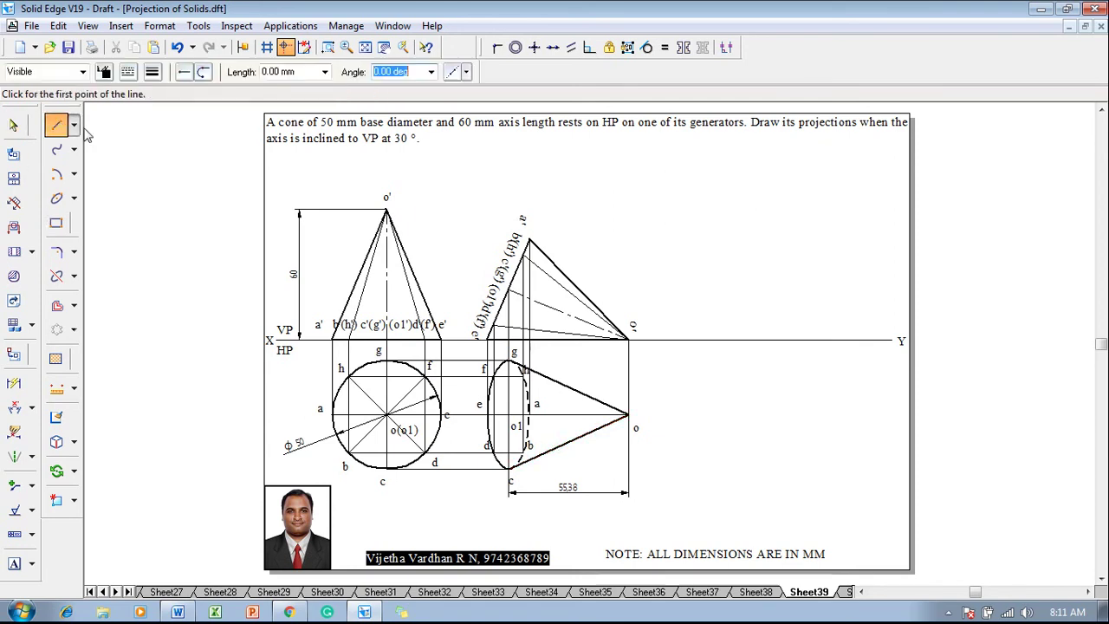
click(129, 71)
click(144, 107)
click(152, 72)
click(153, 92)
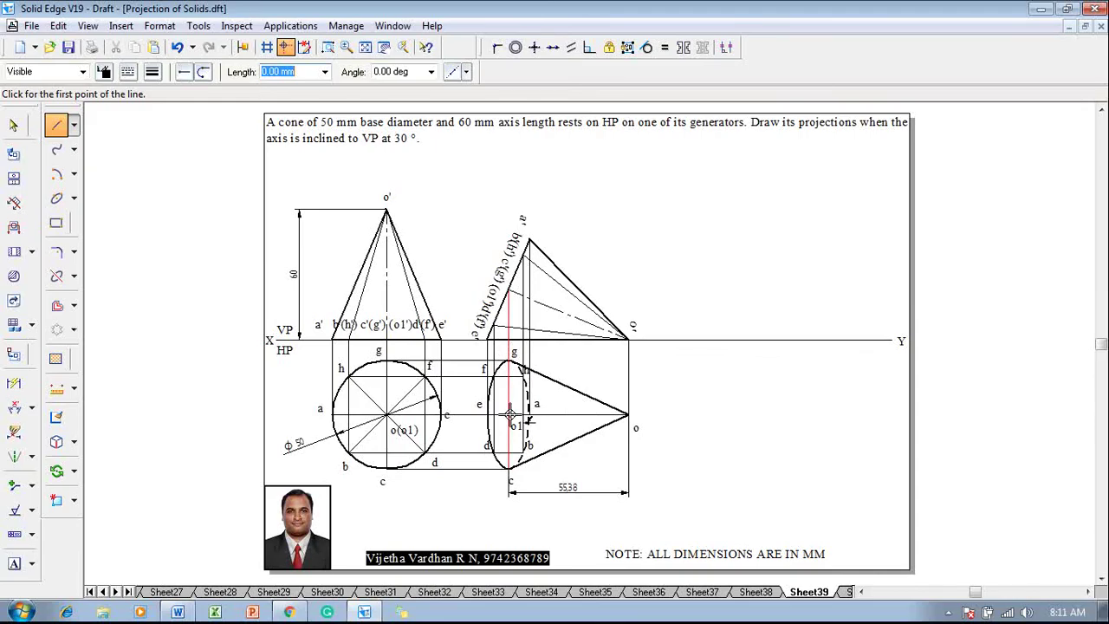
click(508, 409)
right_click(500, 446)
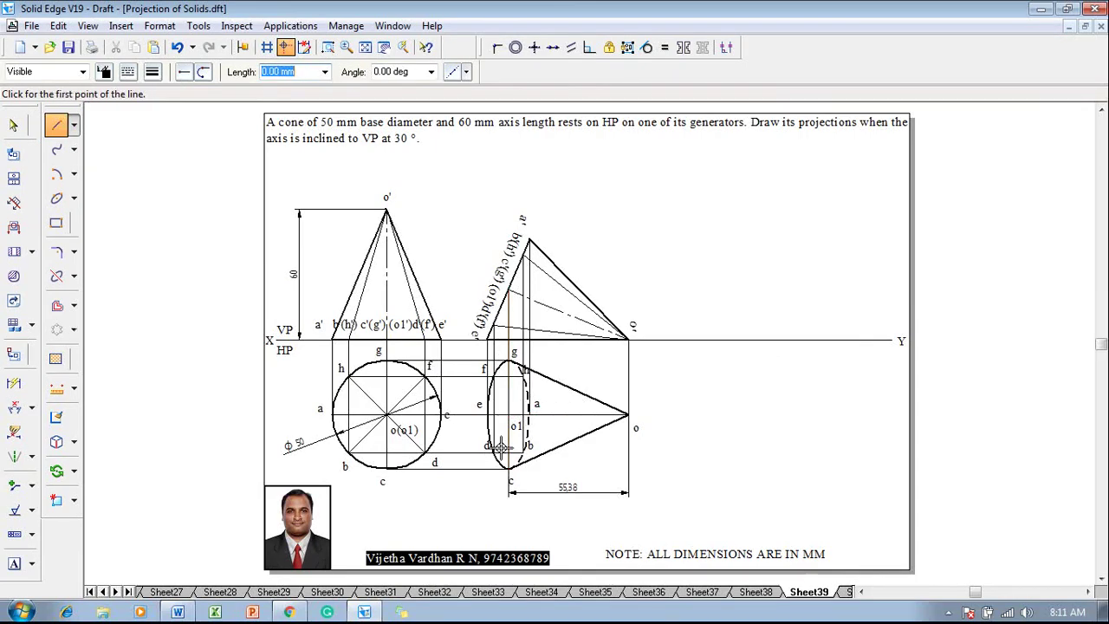
click(508, 415)
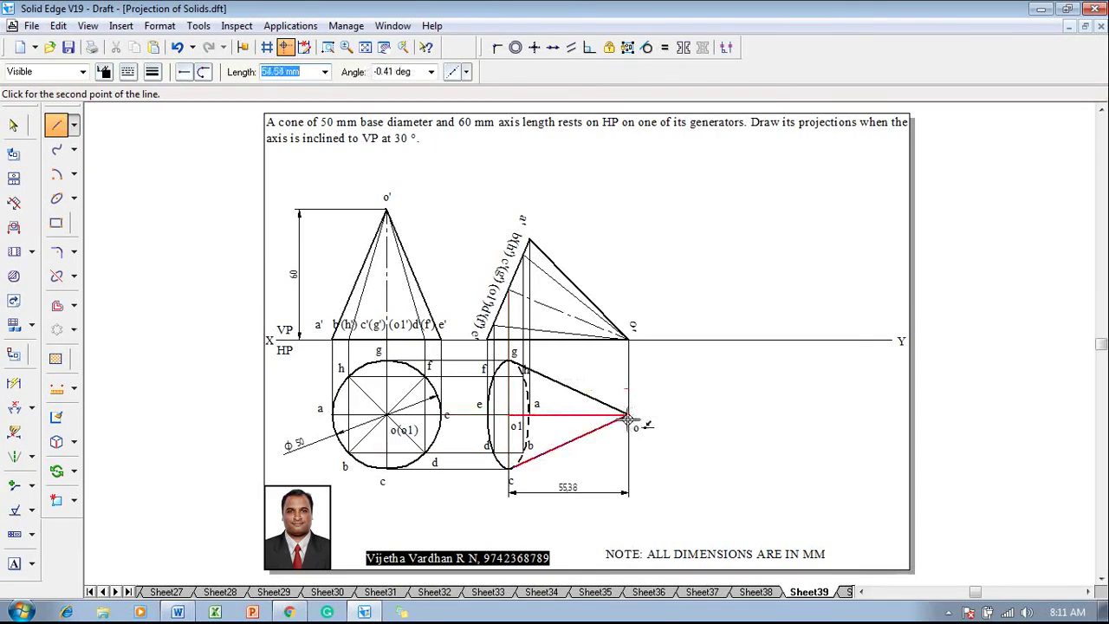
right_click(645, 416)
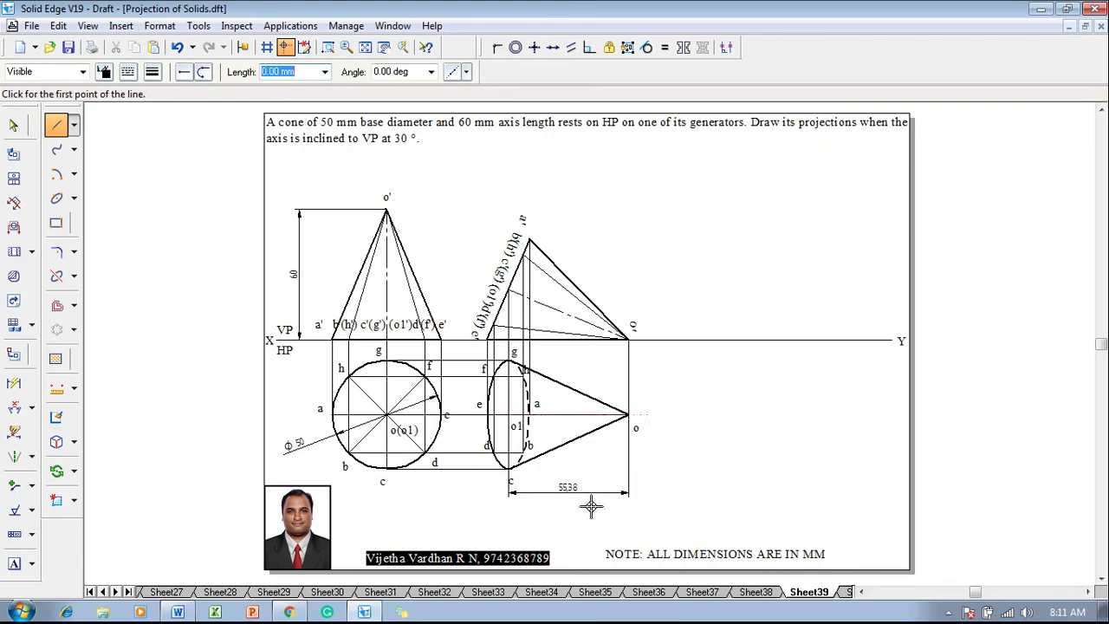
key(Escape)
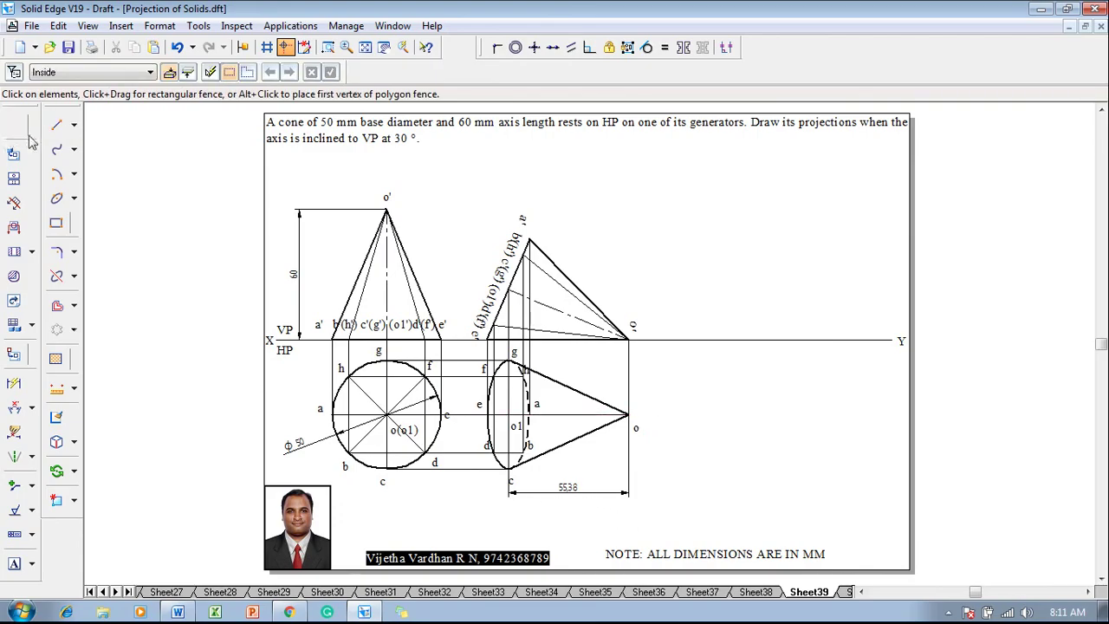
- Draw a continuous 0.13 mm wide line below XY near Y, sloping at about 38° to XY
click(56, 126)
click(153, 73)
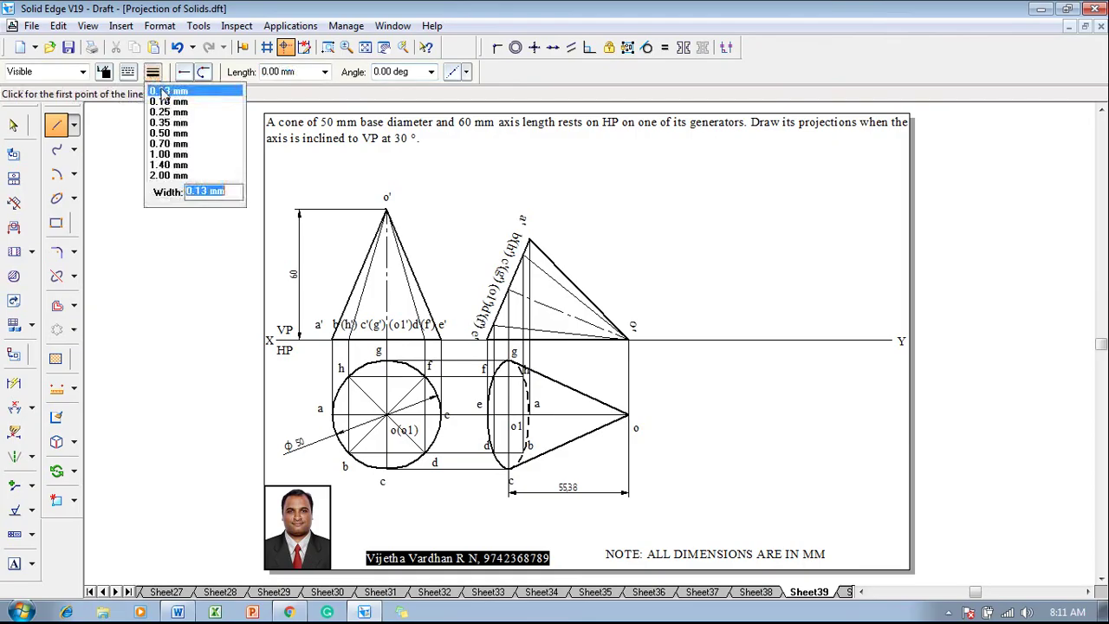
click(168, 91)
click(865, 349)
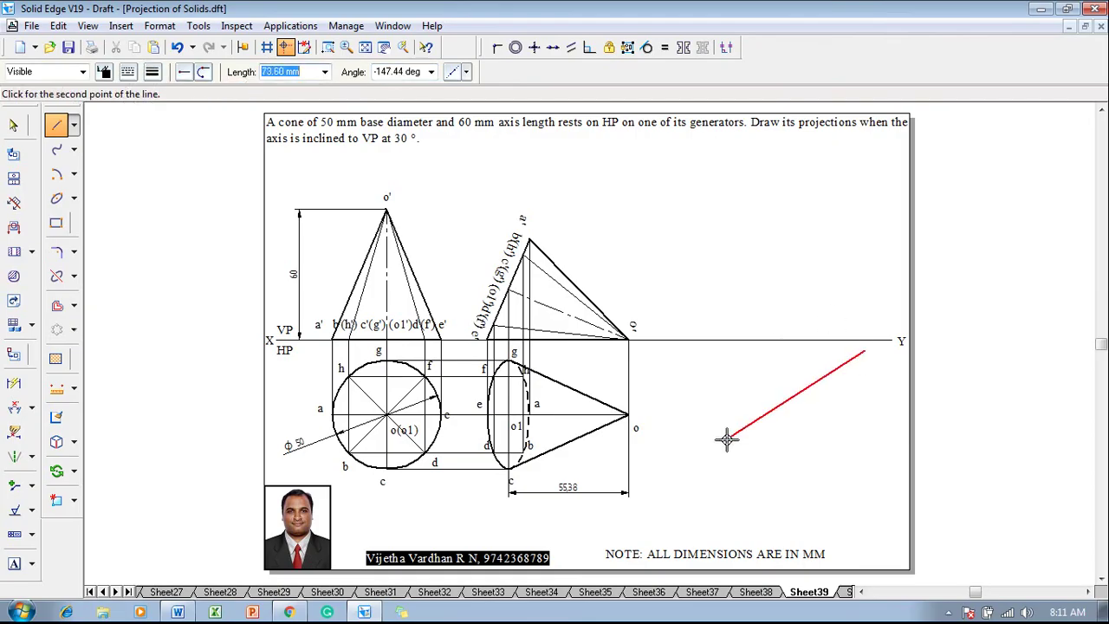
click(128, 75)
click(138, 87)
click(683, 491)
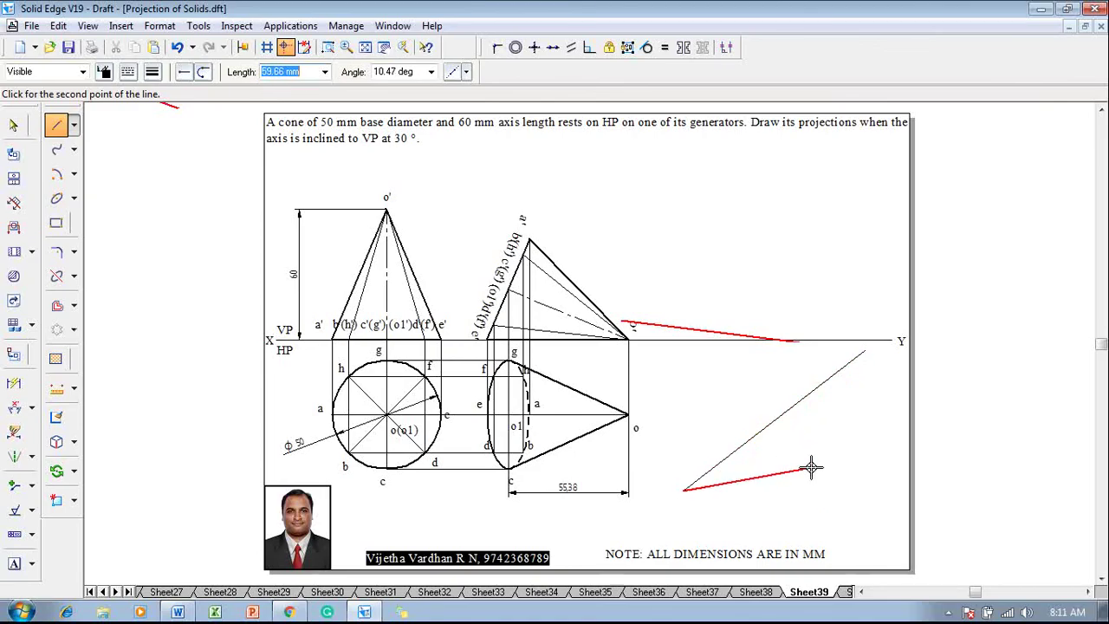
- Dimension the angle between XY and the sloping line and set it to 30°
click(14, 407)
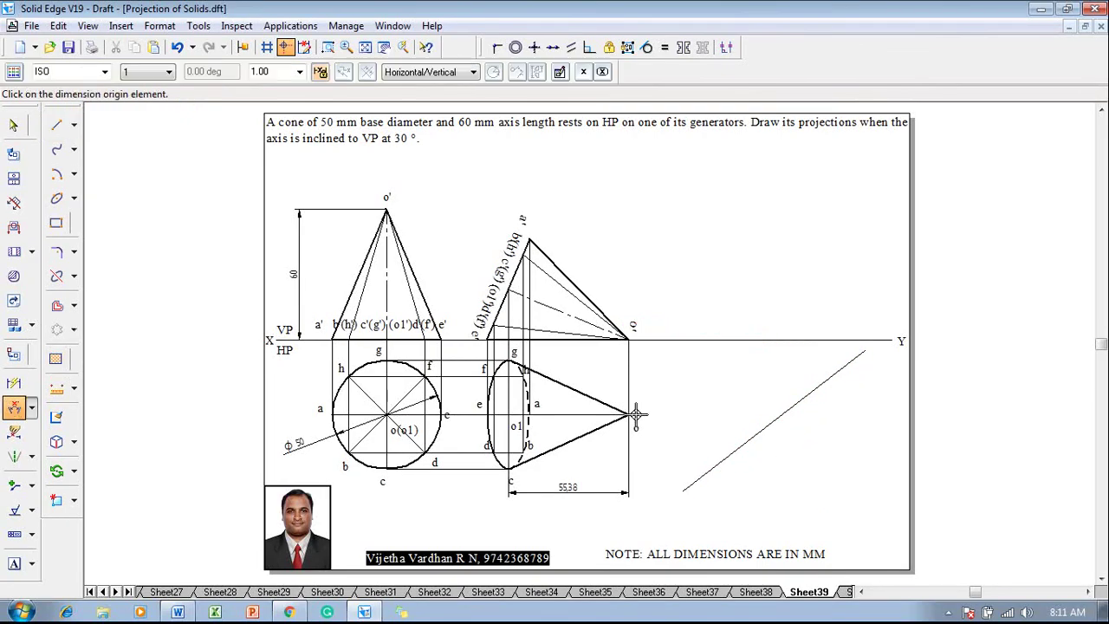
click(840, 343)
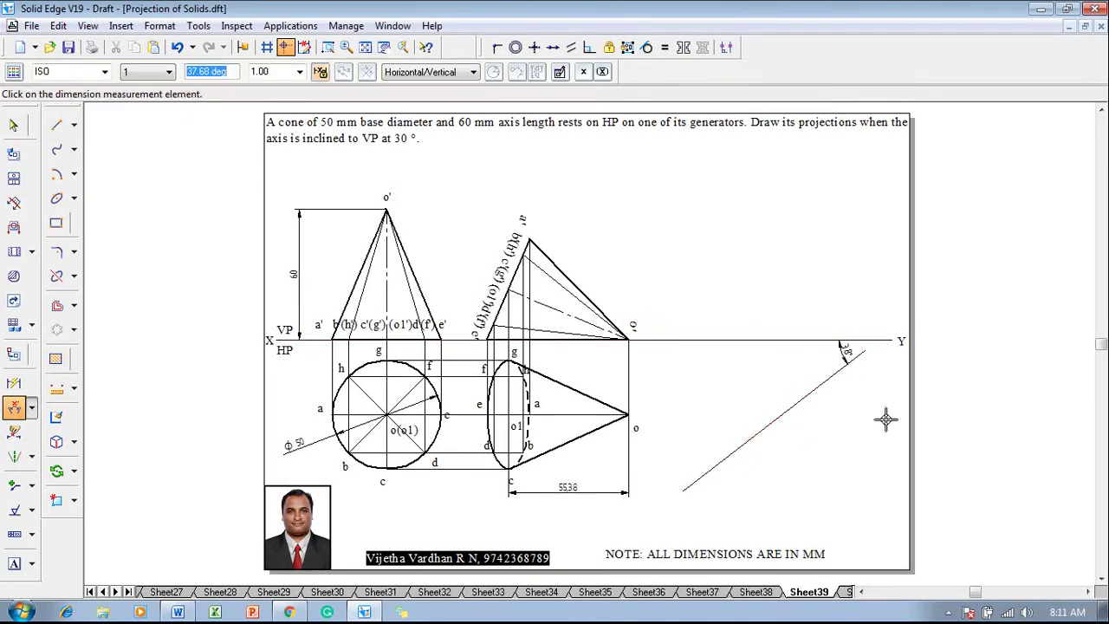
text(30)
key(Return)
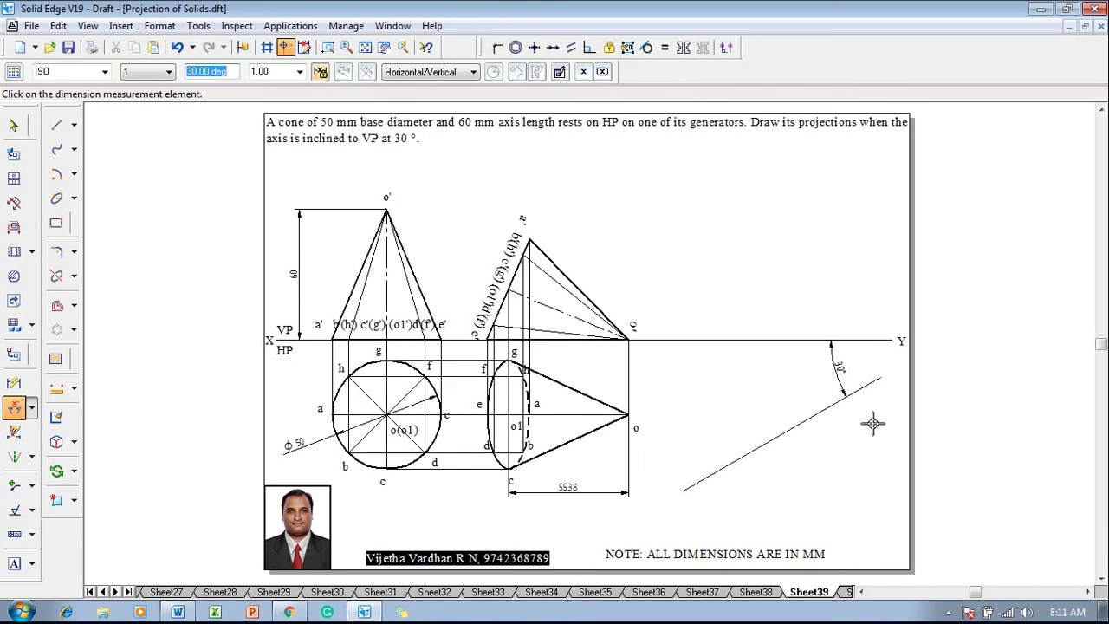
key(Escape)
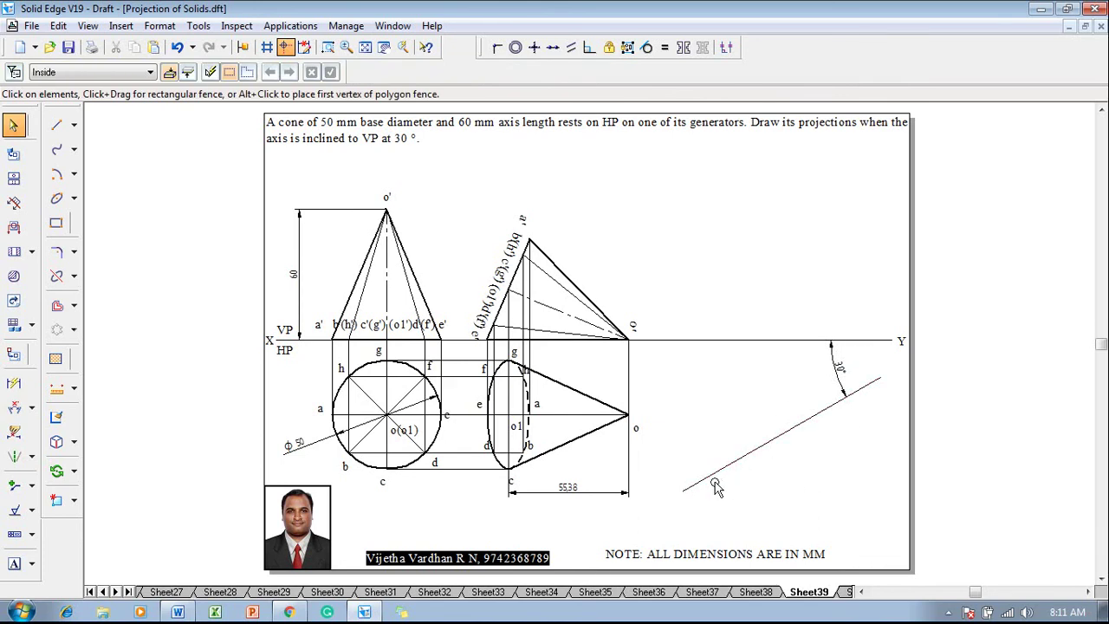
- Place a point on the 30° line near its lower end
click(73, 125)
click(93, 143)
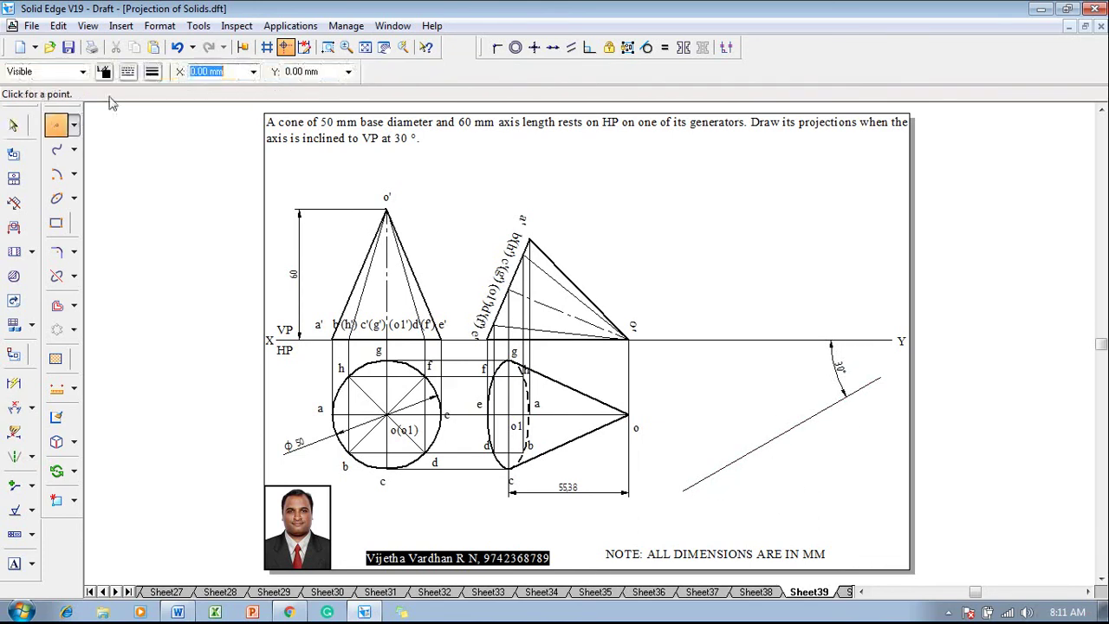
click(152, 71)
click(152, 188)
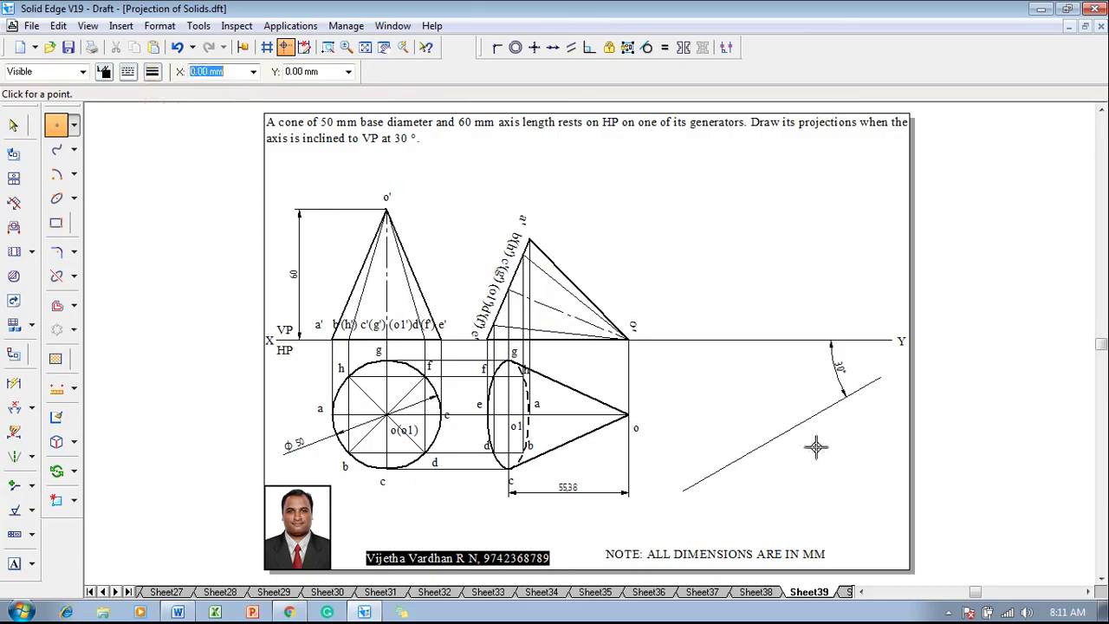
click(707, 476)
key(Escape)
- Draw a 0.13 mm wide arc of 60 mm radius centred on the point, starting where it meets the 30° line
click(56, 174)
click(152, 71)
click(164, 95)
click(154, 71)
click(165, 92)
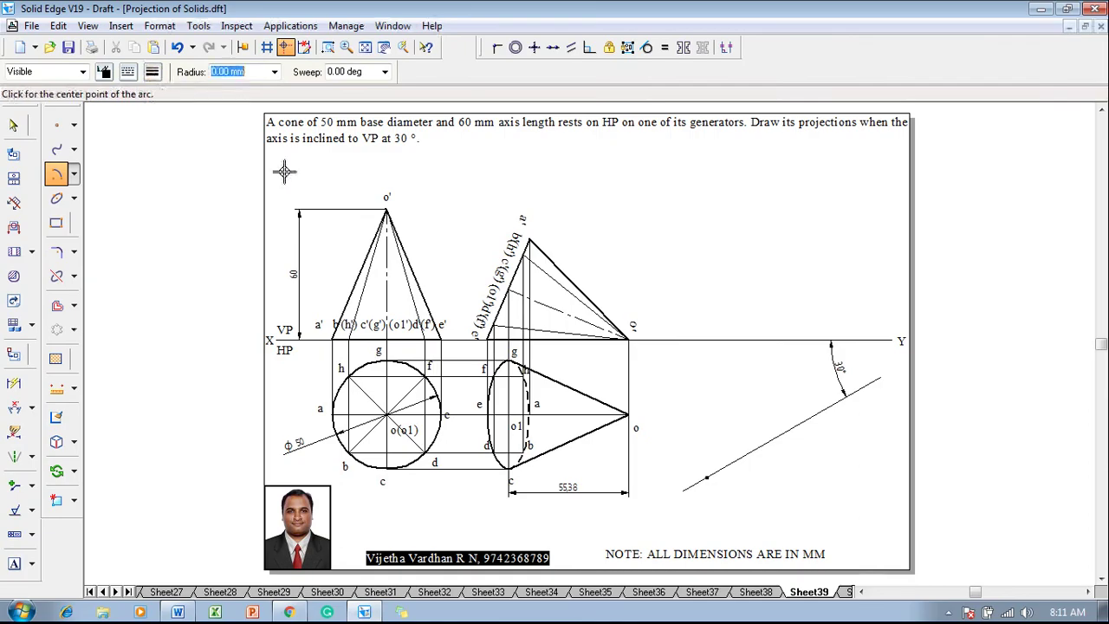
click(707, 477)
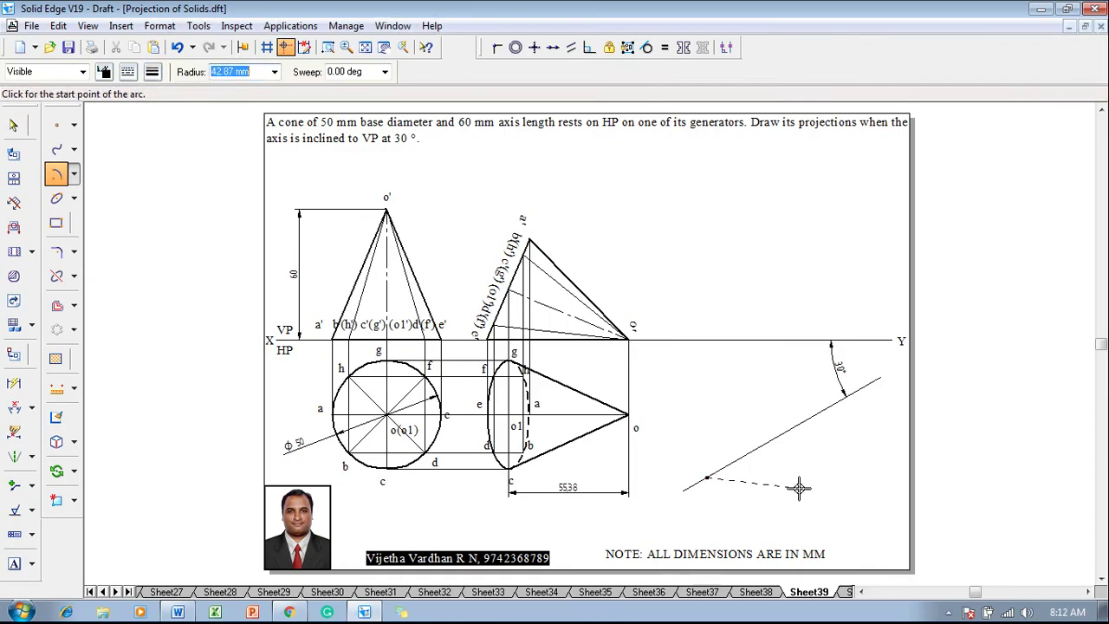
text(60)
key(Tab)
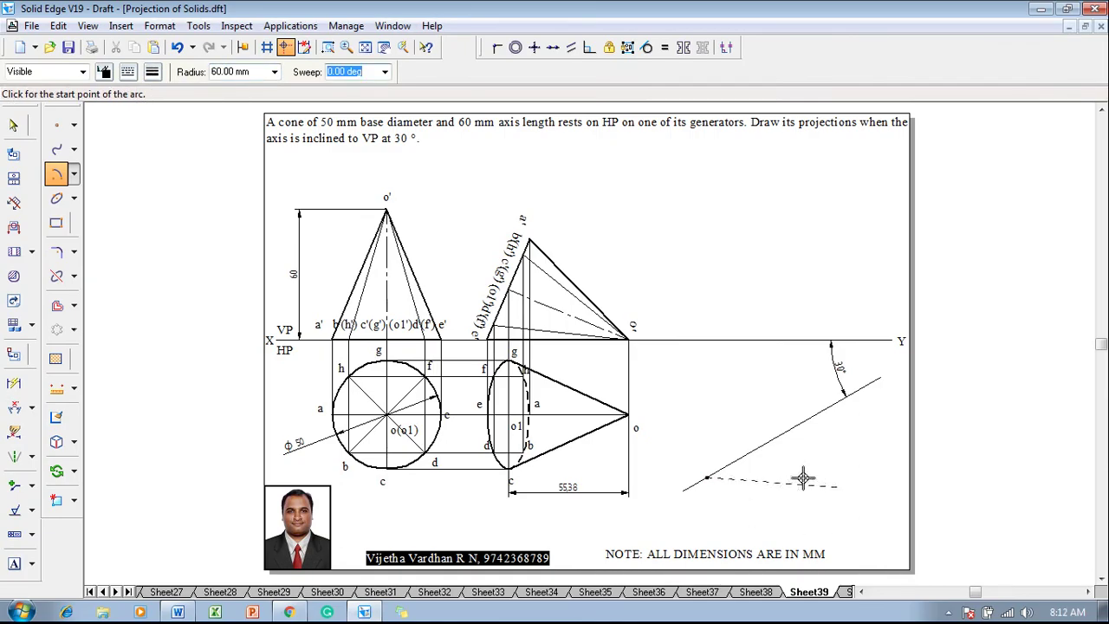
click(818, 409)
click(806, 395)
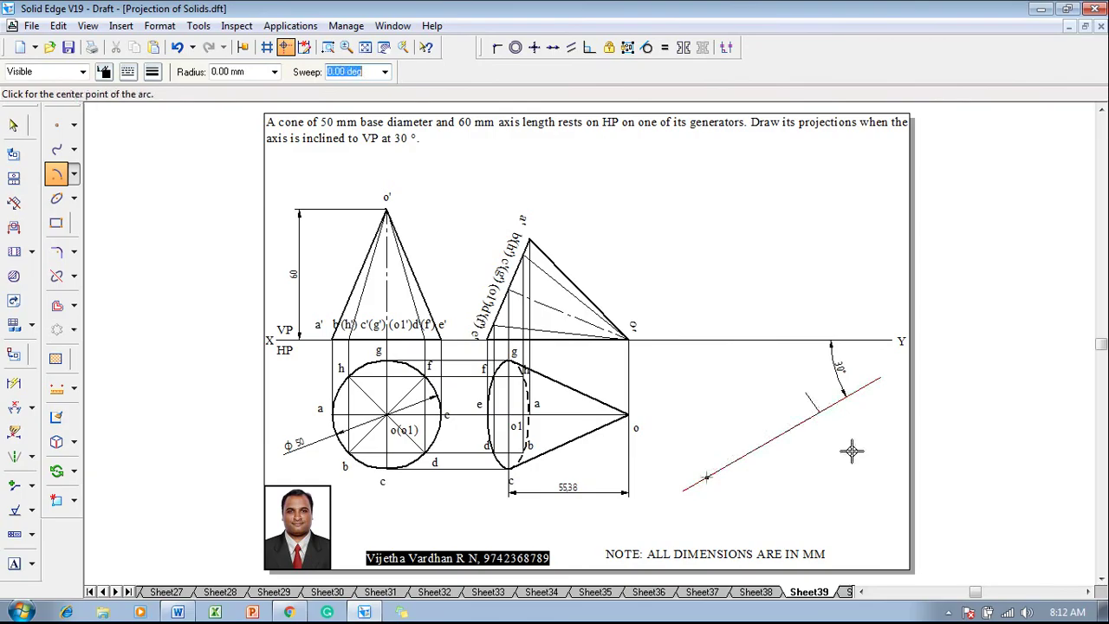
- Draw a horizontal line about 24 mm long leftwards from where the 60 mm arc meets the 30° line
click(74, 125)
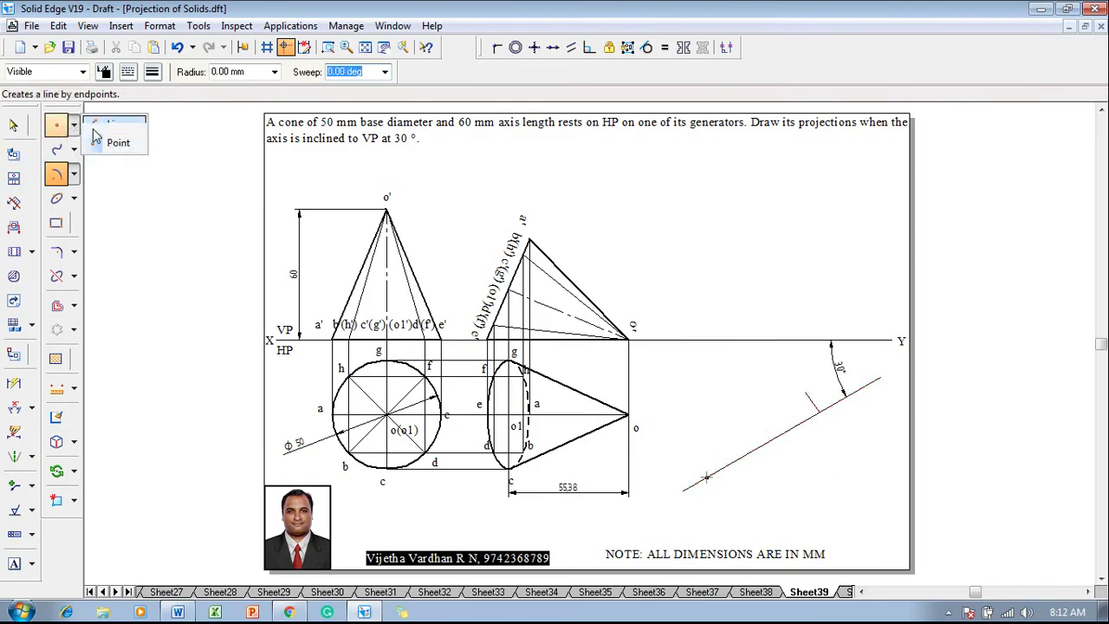
click(109, 120)
click(818, 412)
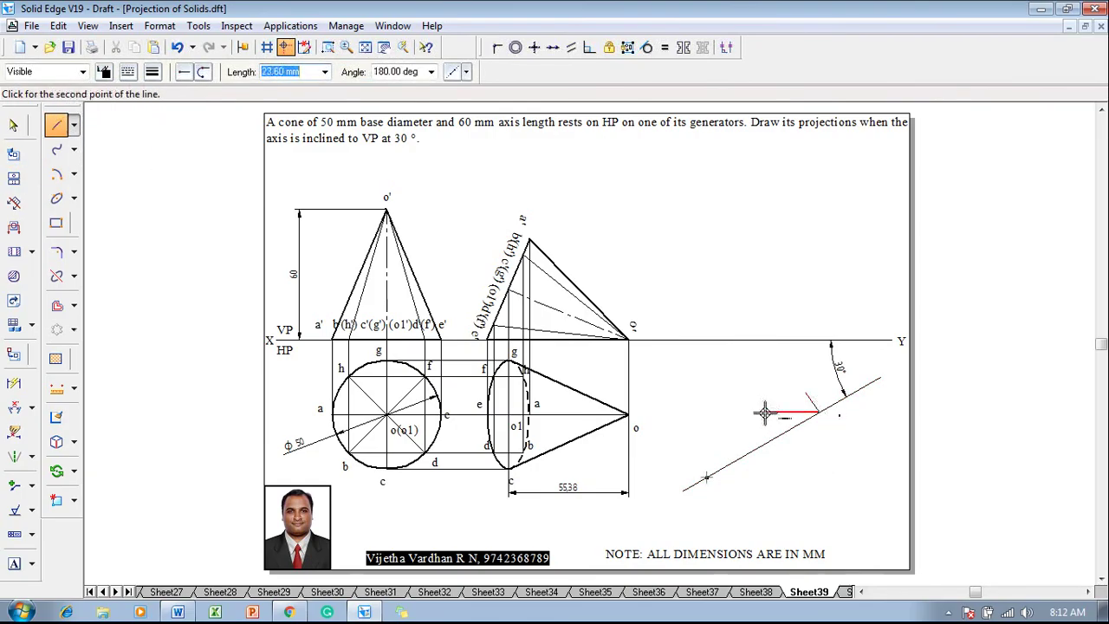
click(765, 413)
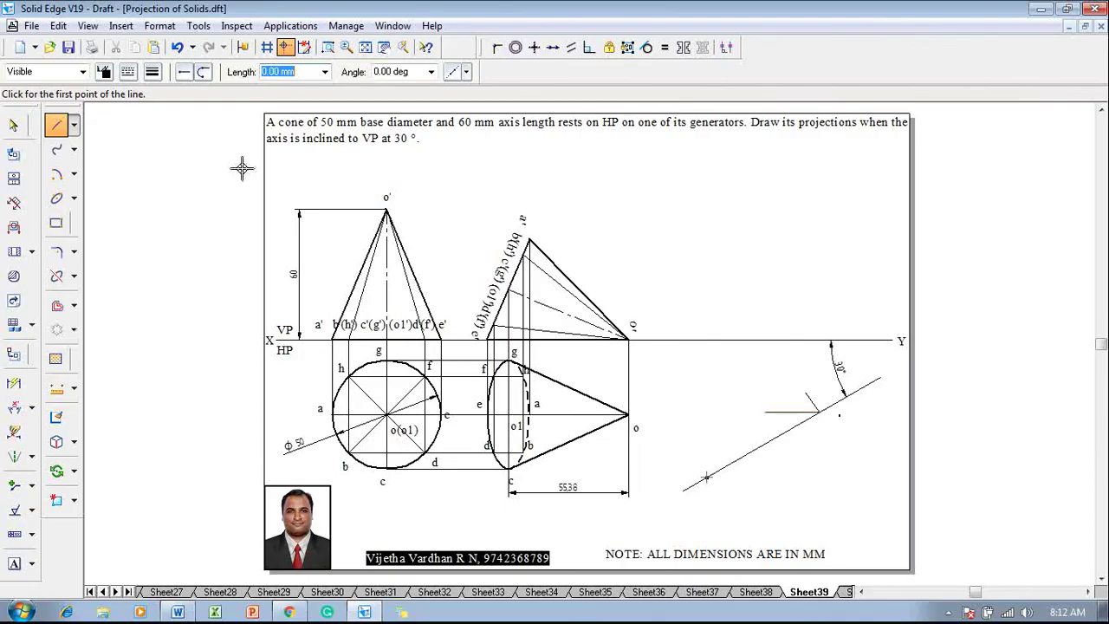
- Draw an arc of 55.38 mm radius centred on the point so that it meets the short horizontal line
click(56, 173)
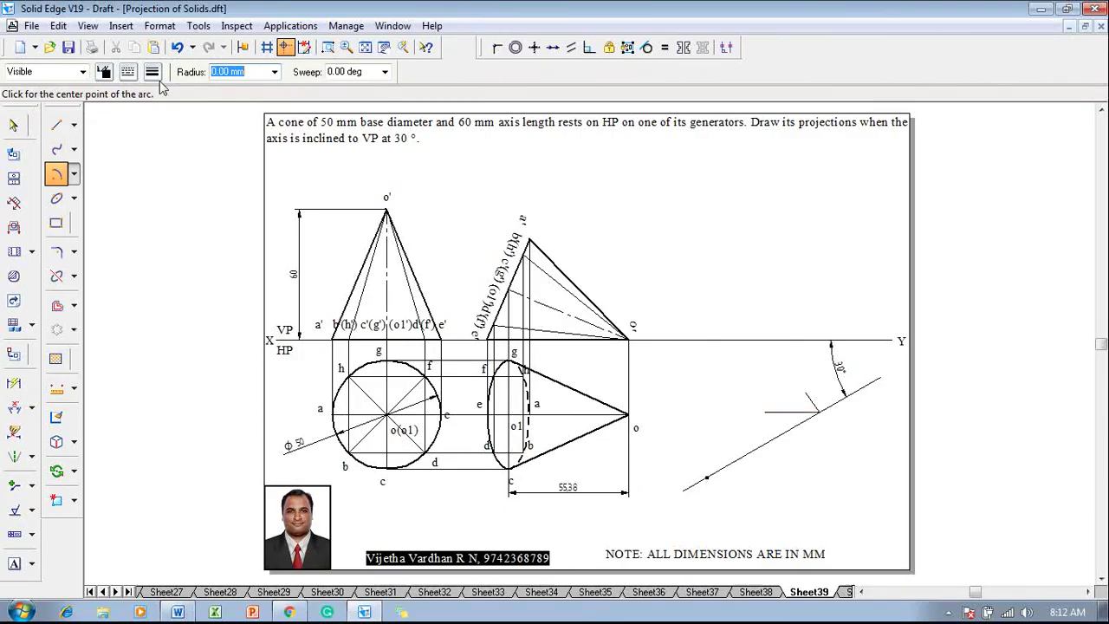
click(707, 478)
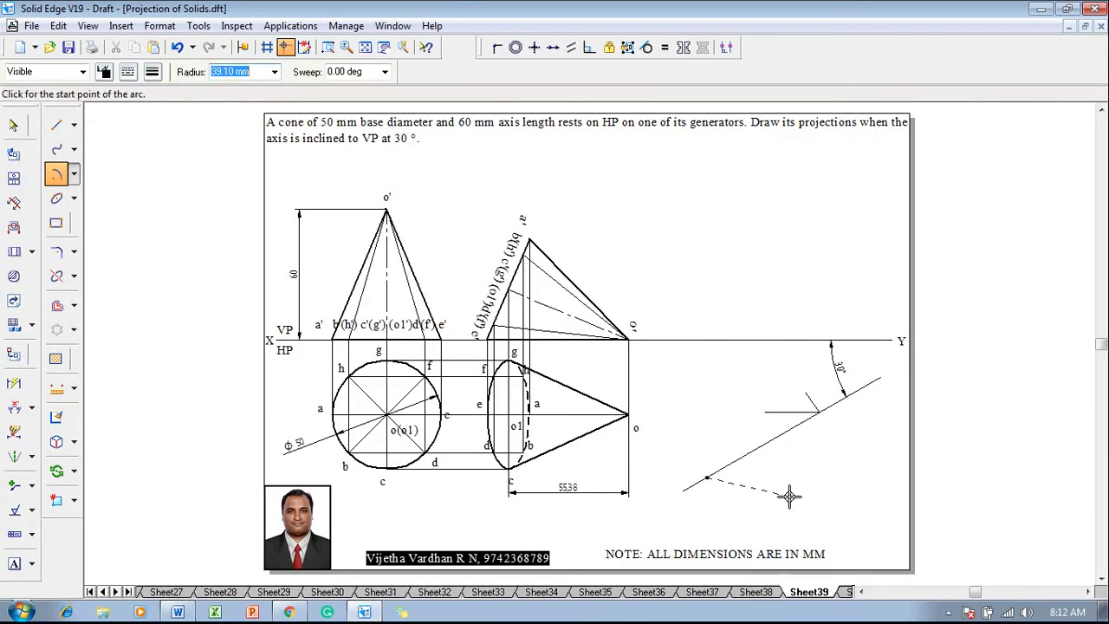
text(55.38)
key(Tab)
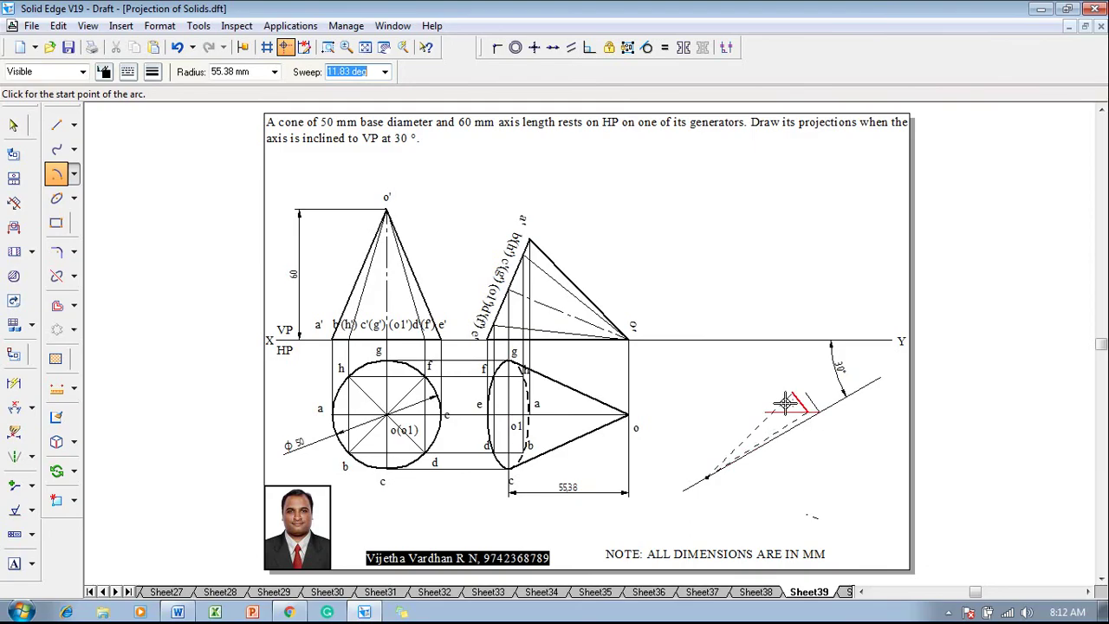
key(Escape)
key(Escape)
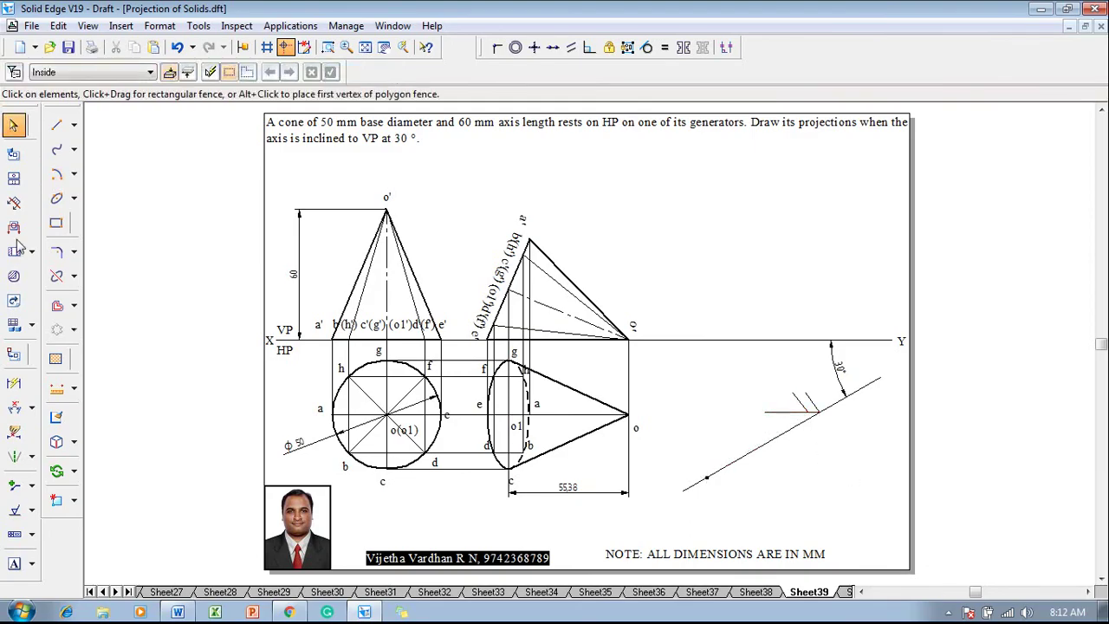
- Draw a line from the point through the intersection of the 55.38 mm arc and the short horizontal line
click(57, 125)
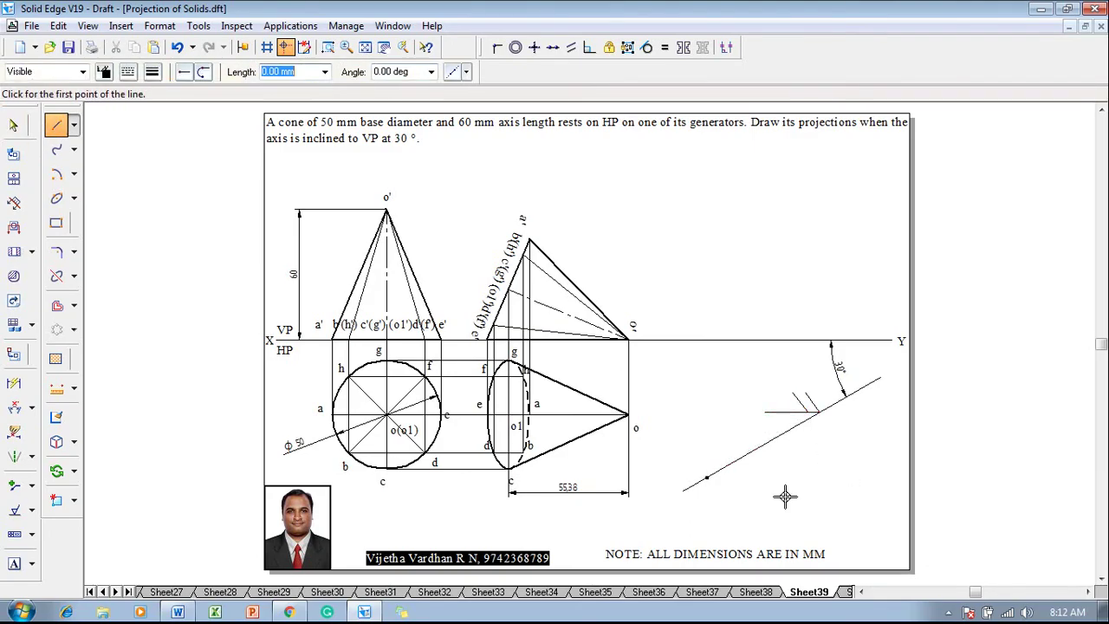
click(707, 477)
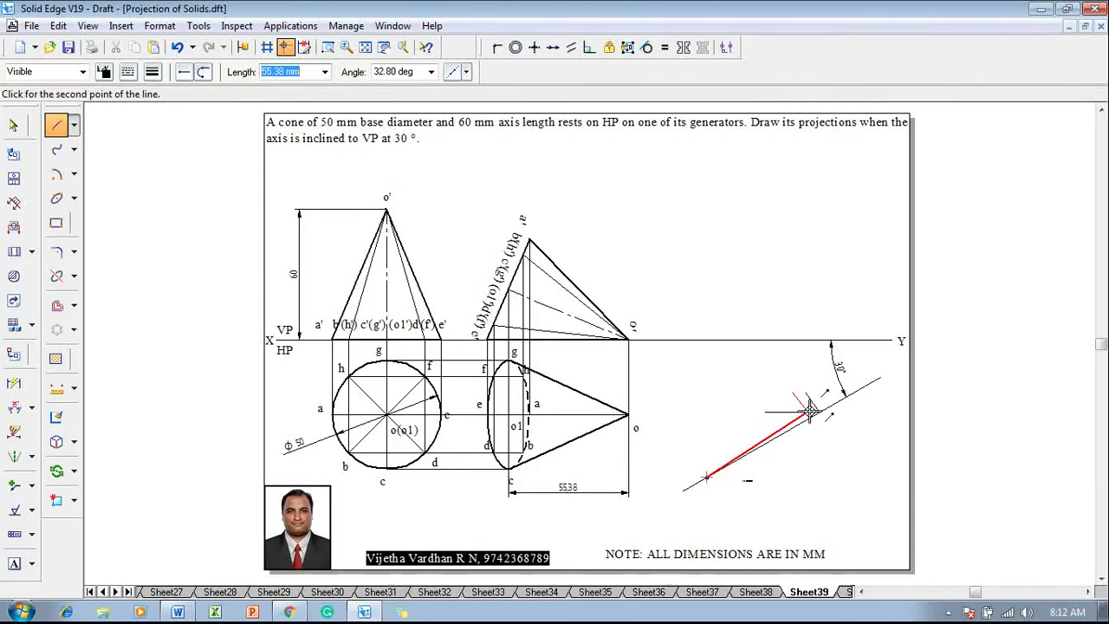
click(818, 413)
- Dimension the angle between the newly drawn axis line and XY, placing it beside the 30° dimension
click(14, 407)
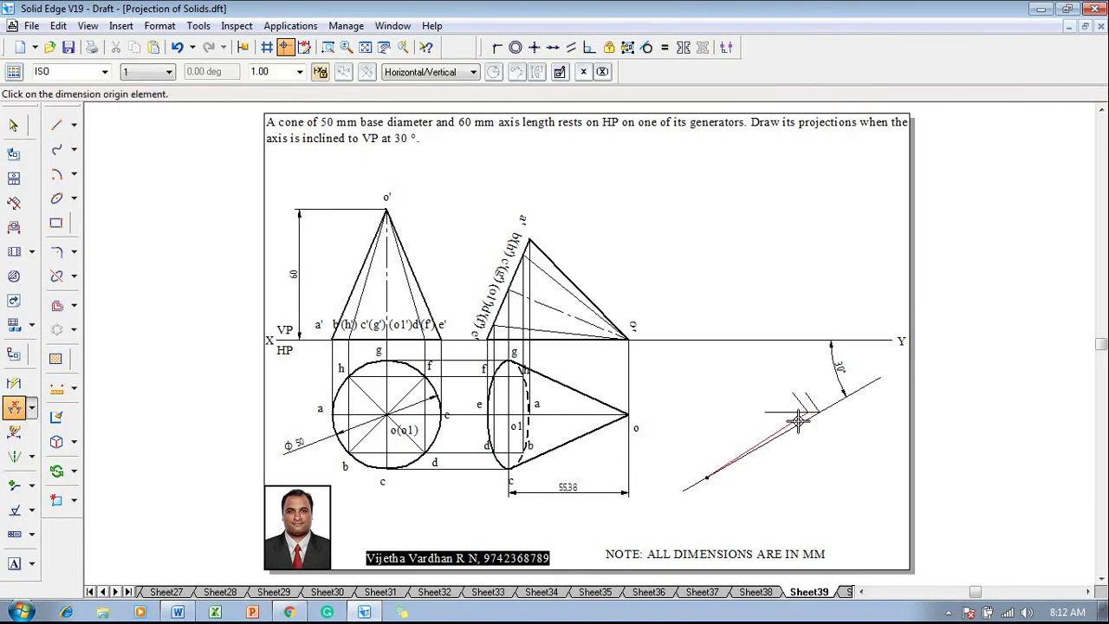
click(816, 400)
click(810, 341)
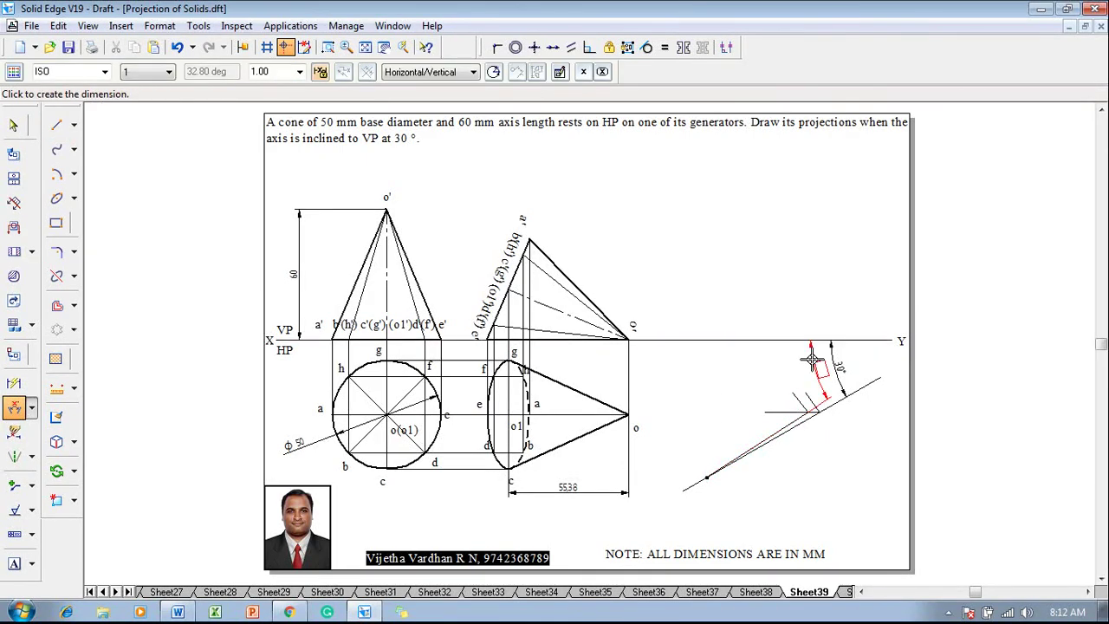
click(812, 360)
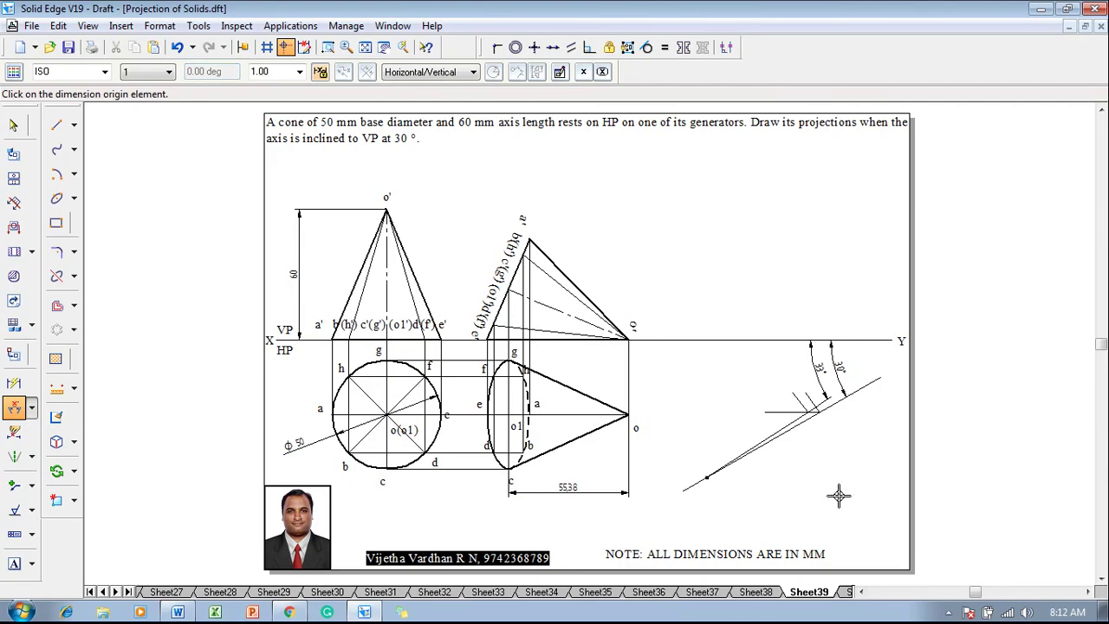
key(Escape)
- Reposition both angle dimensions farther out along their lines, closer to Y
drag(836, 382, 864, 427)
click(864, 427)
click(816, 370)
drag(816, 370, 847, 357)
click(855, 436)
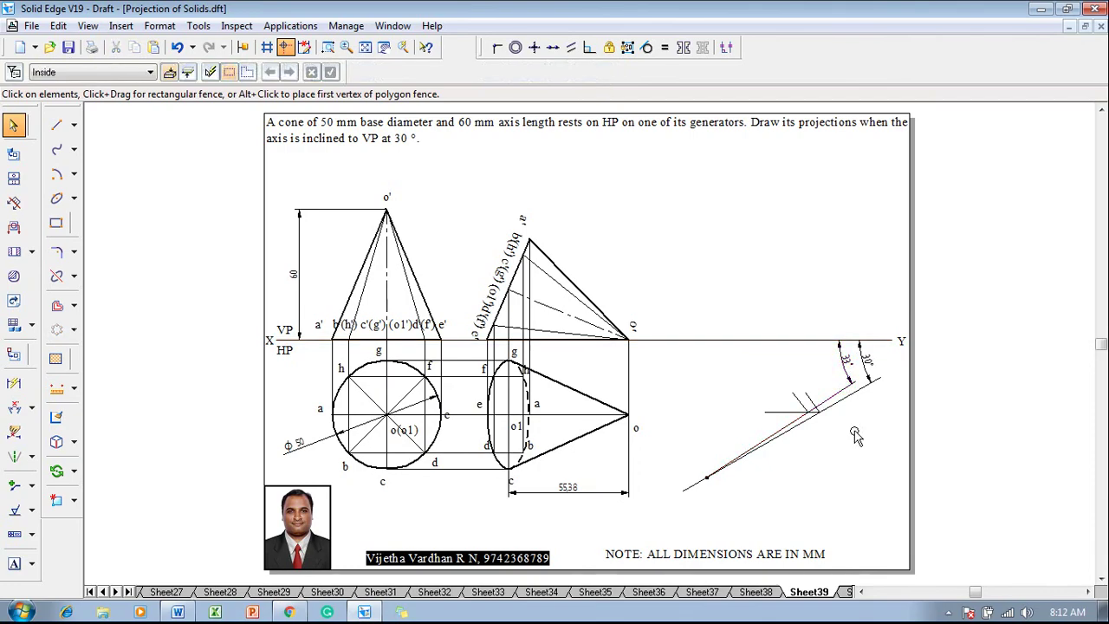
- Copy the second top view of the cone from its base centre o1 onto the marked point on the inclined axis line
drag(656, 537, 456, 341)
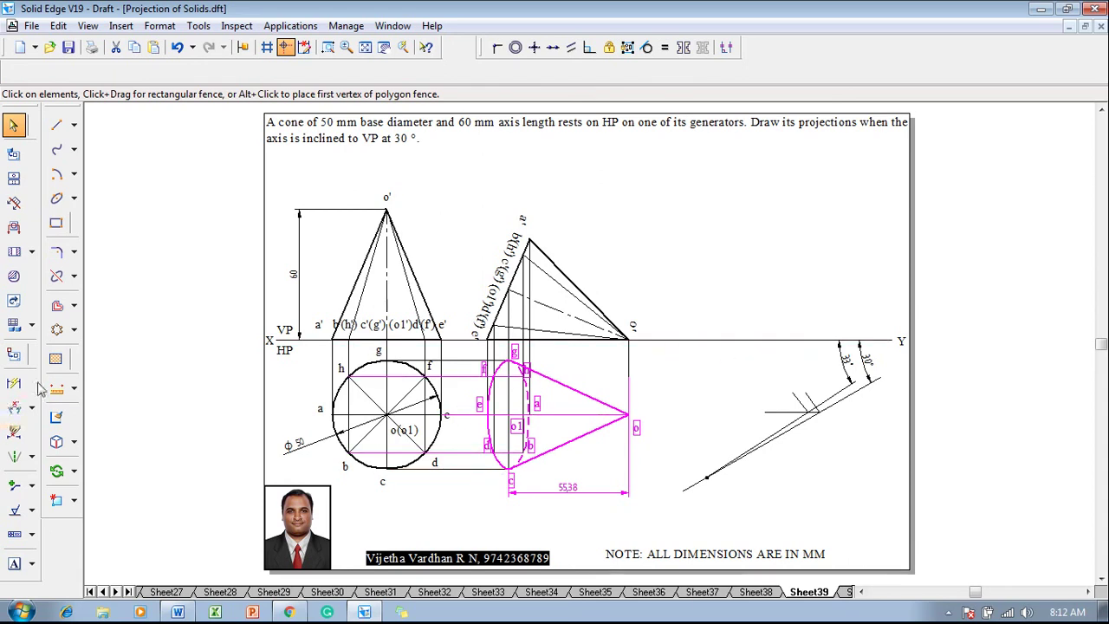
click(74, 471)
click(112, 468)
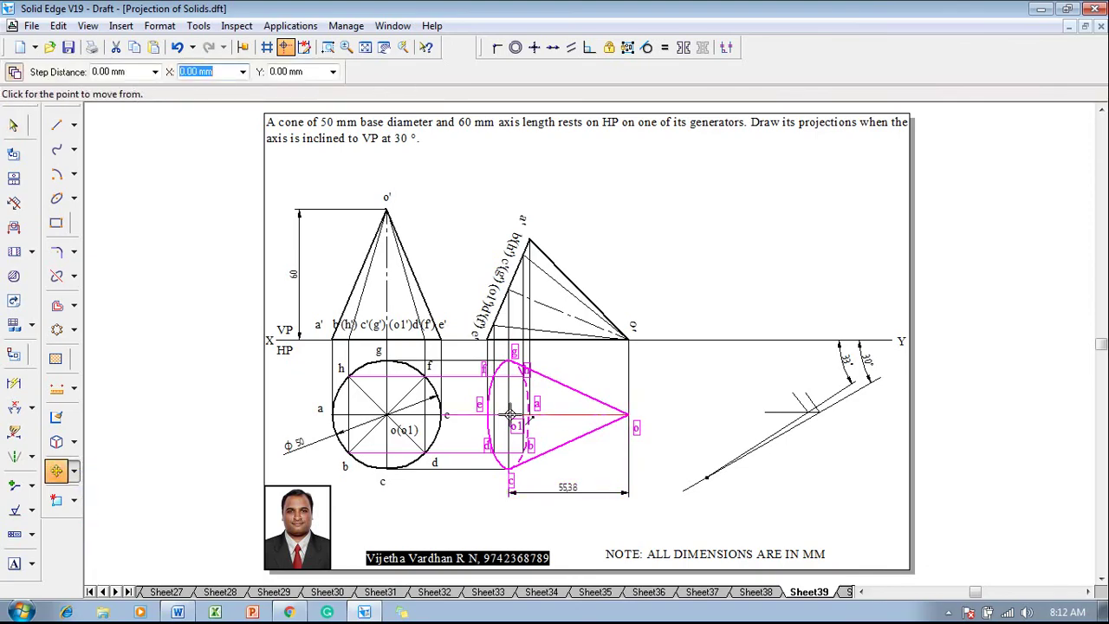
click(511, 414)
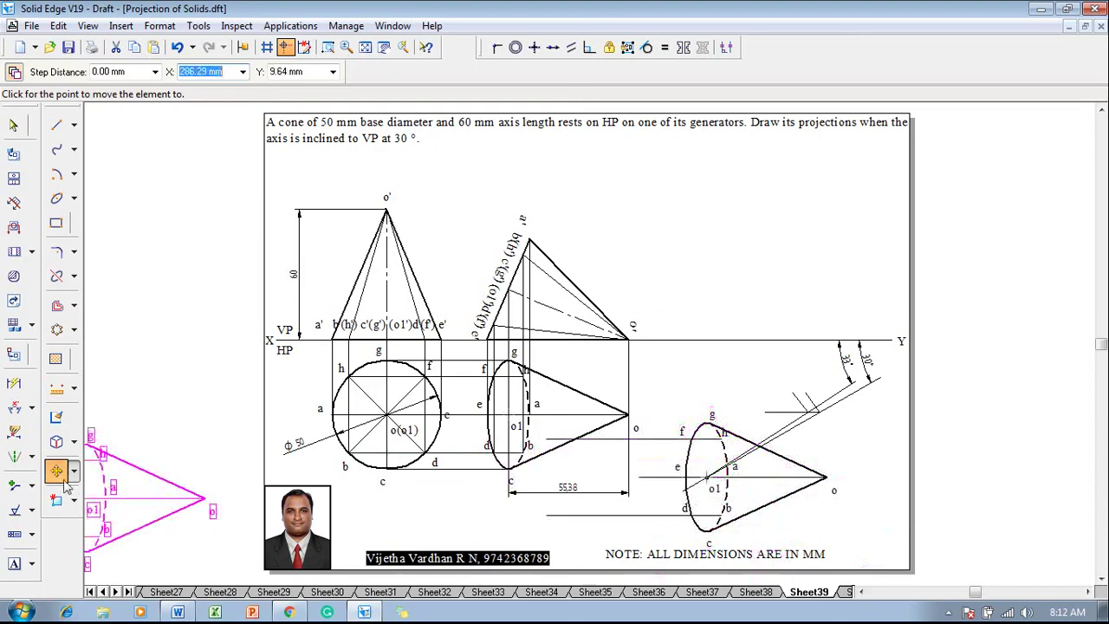
- Rotate the copied top view 32.80° about o1 so its apex meets the arc's intersection with the short horizontal line
click(73, 472)
click(113, 488)
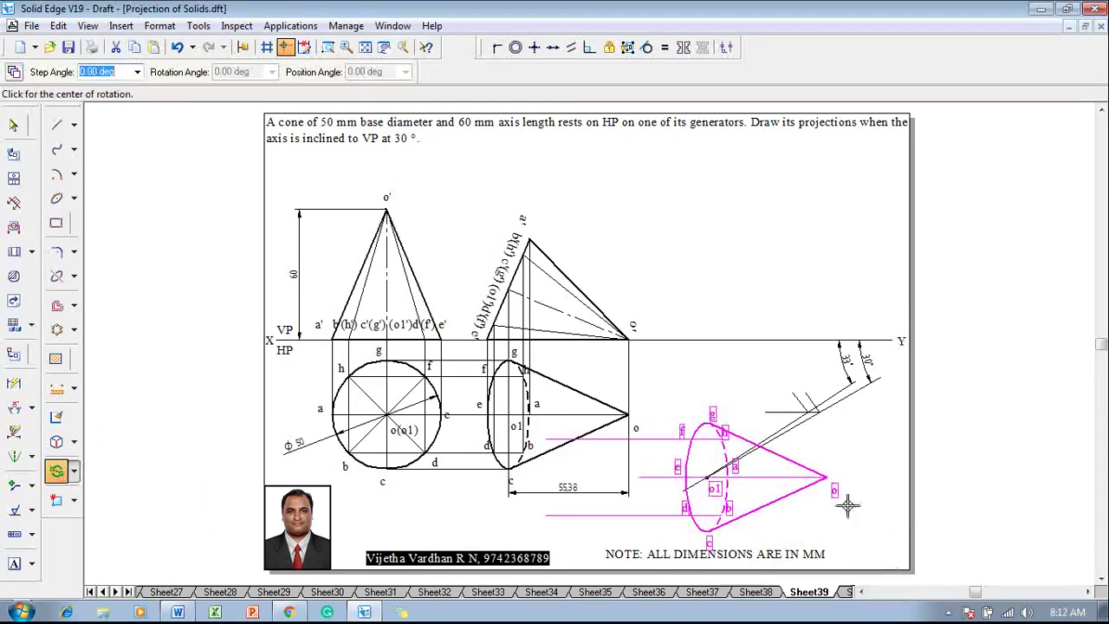
click(708, 476)
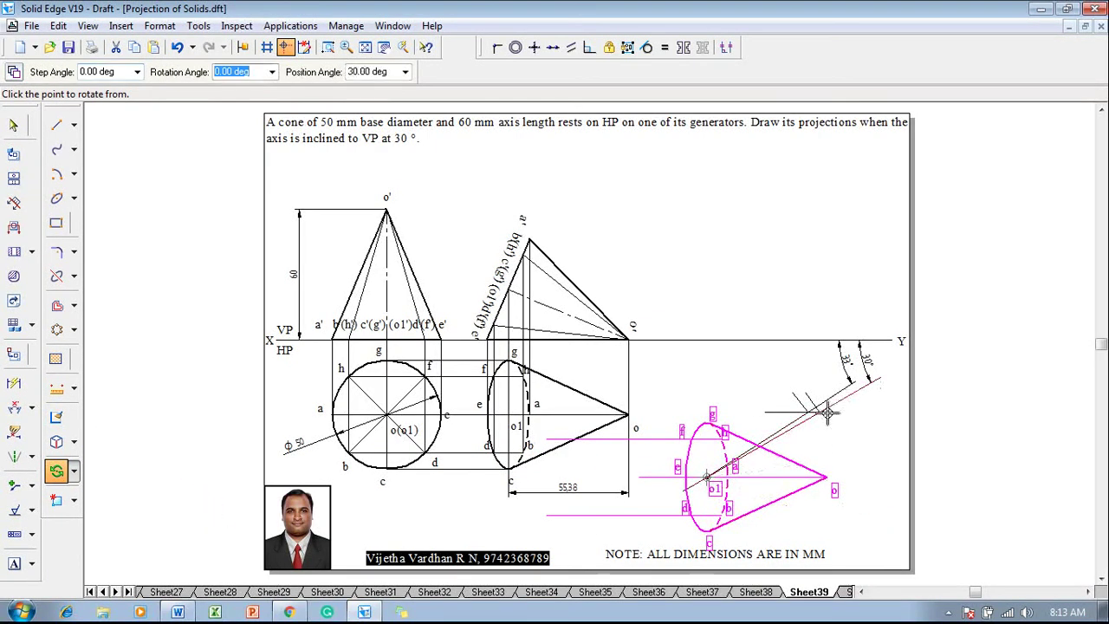
click(826, 476)
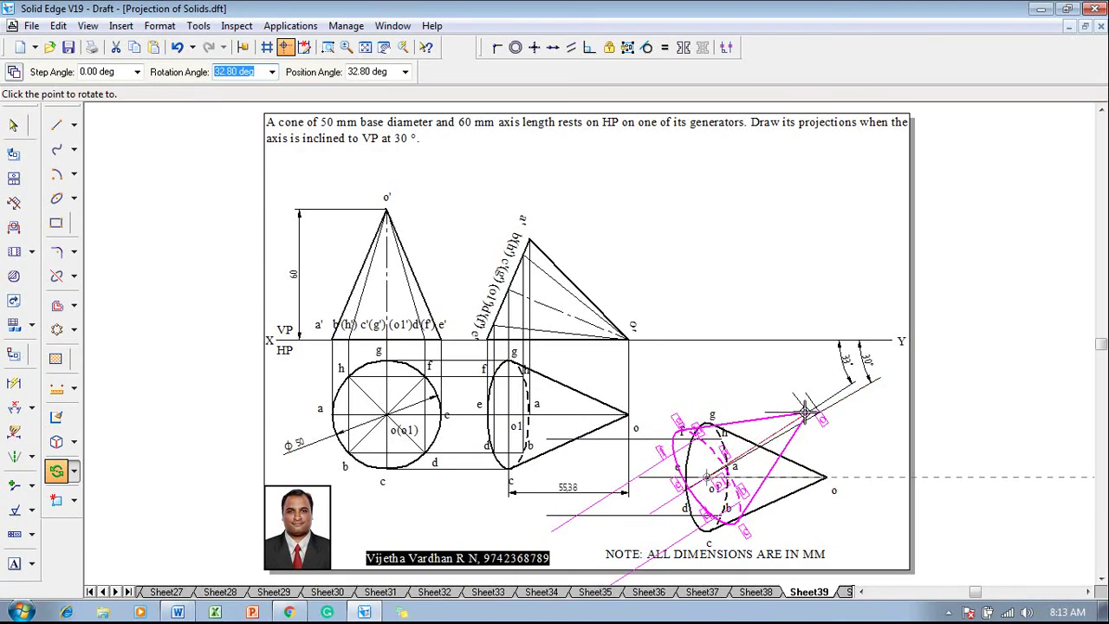
click(806, 414)
click(853, 530)
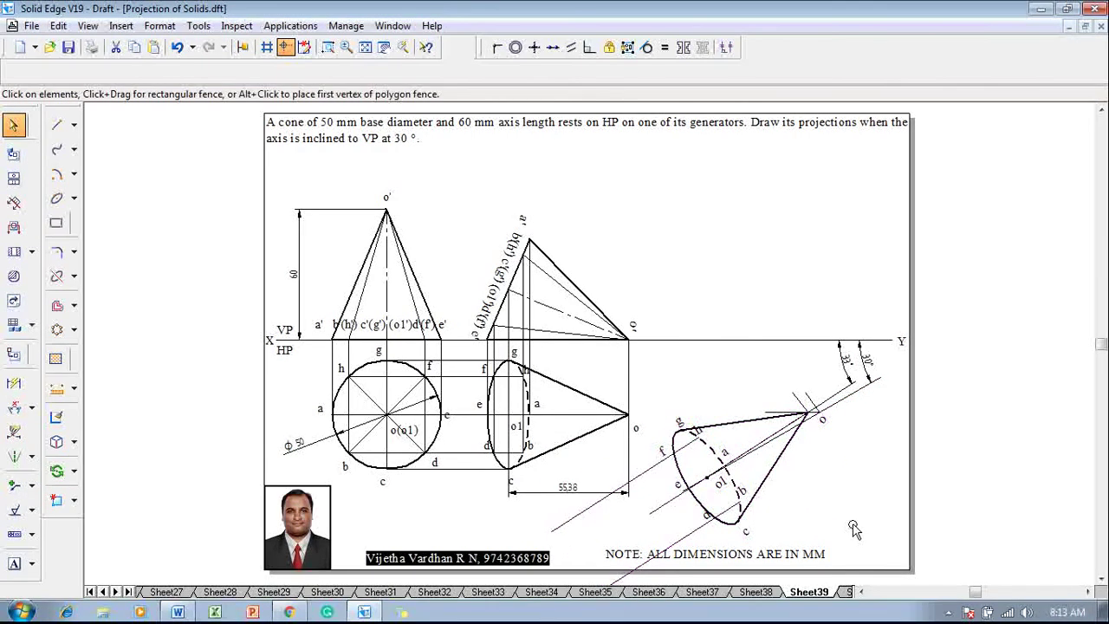
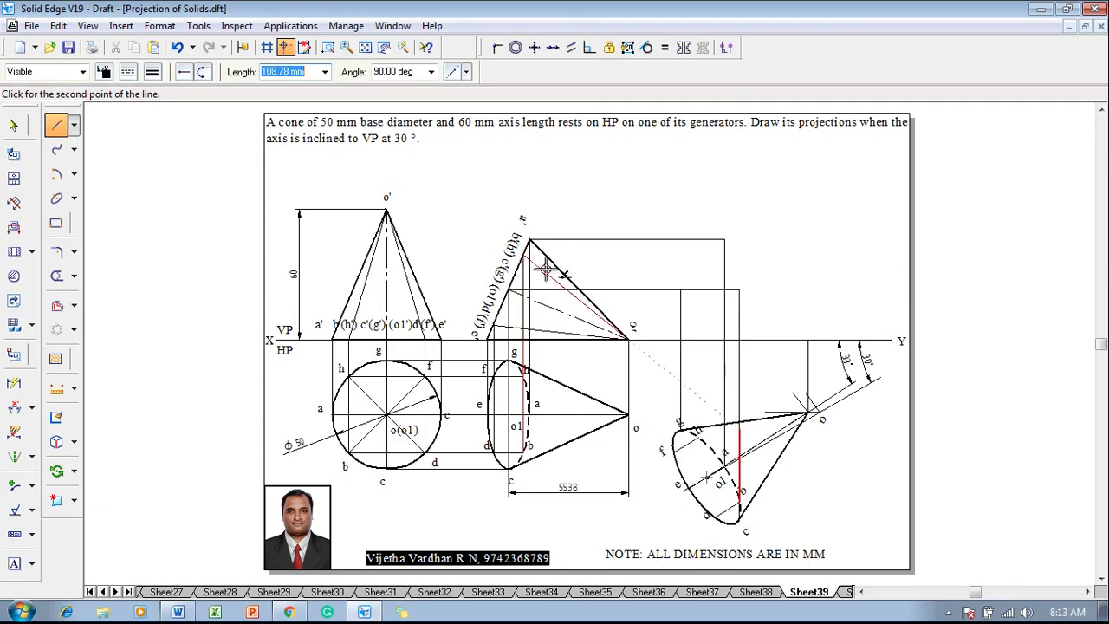
- Project b and h vertically from the rotated top view and draw the horizontal projector to b'(h') in the second front view
click(738, 254)
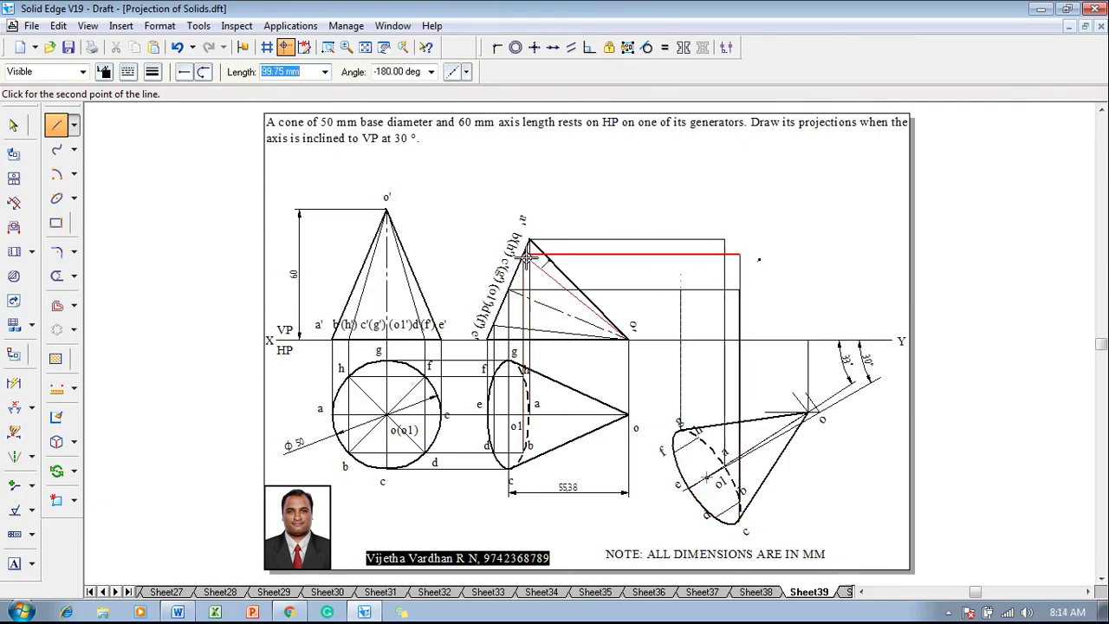
click(526, 255)
right_click(527, 255)
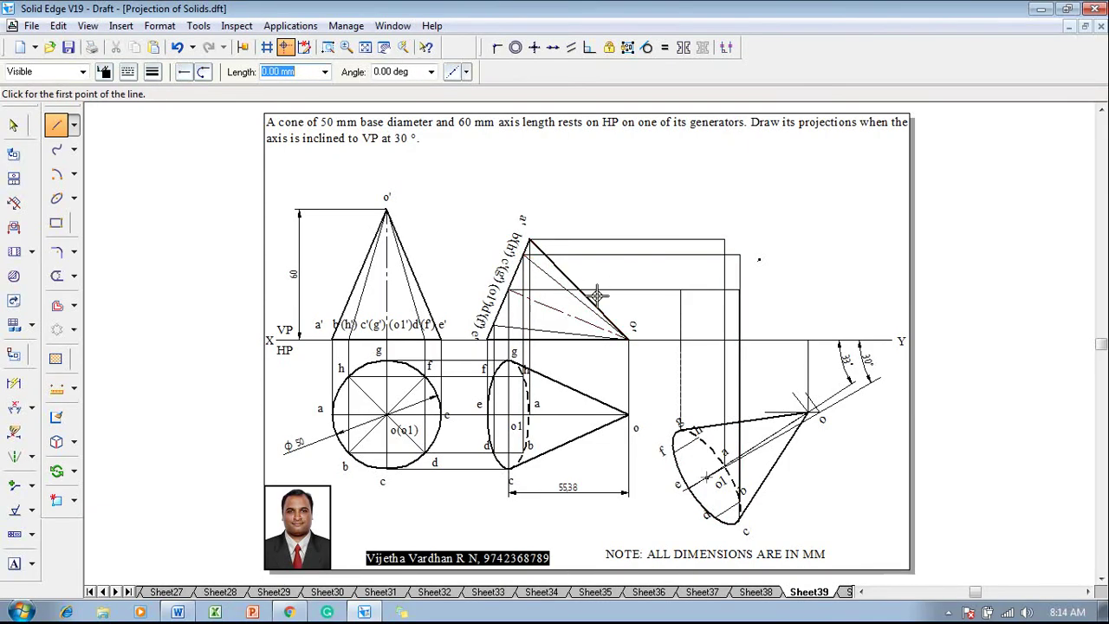
click(697, 432)
click(698, 290)
right_click(698, 289)
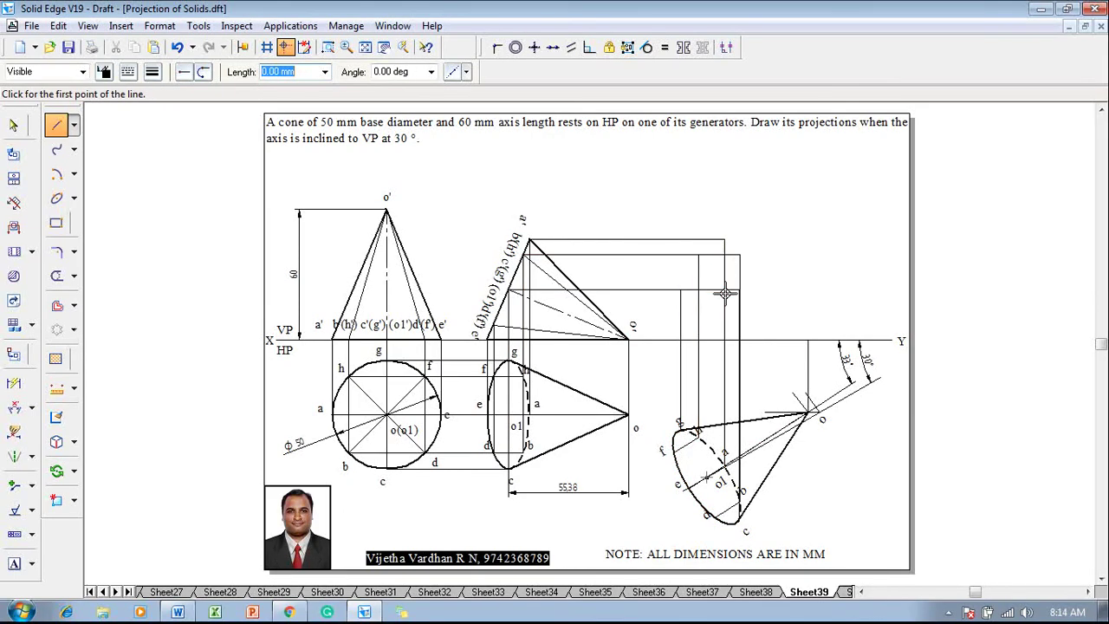
- Draw a projector from d at 90° above XY and connect it horizontally to d'(f') in the second front view
click(707, 515)
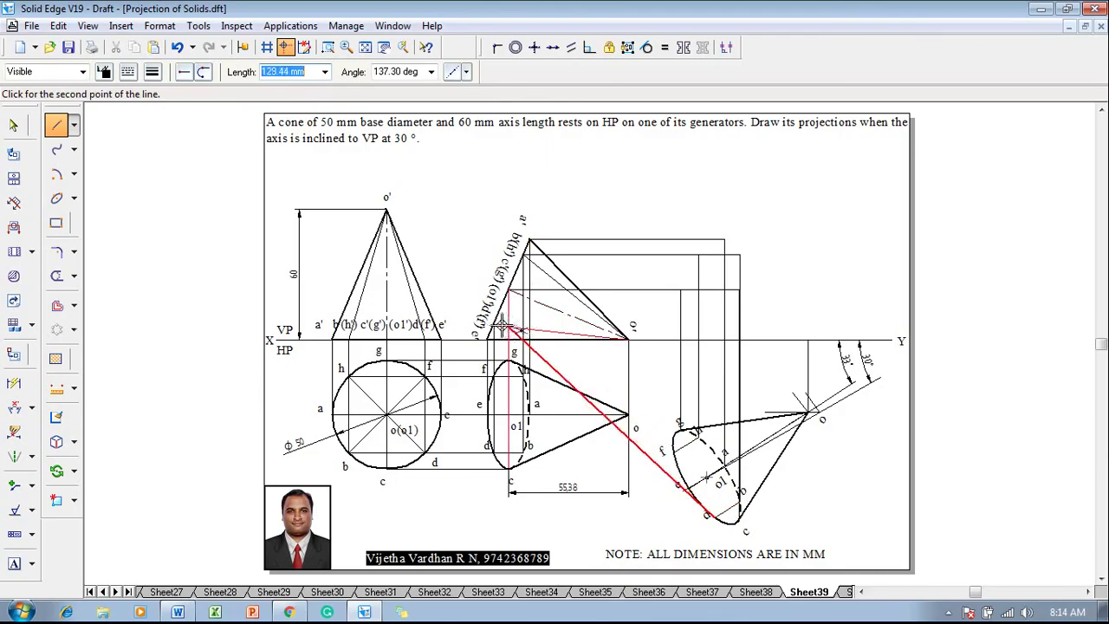
text(9)
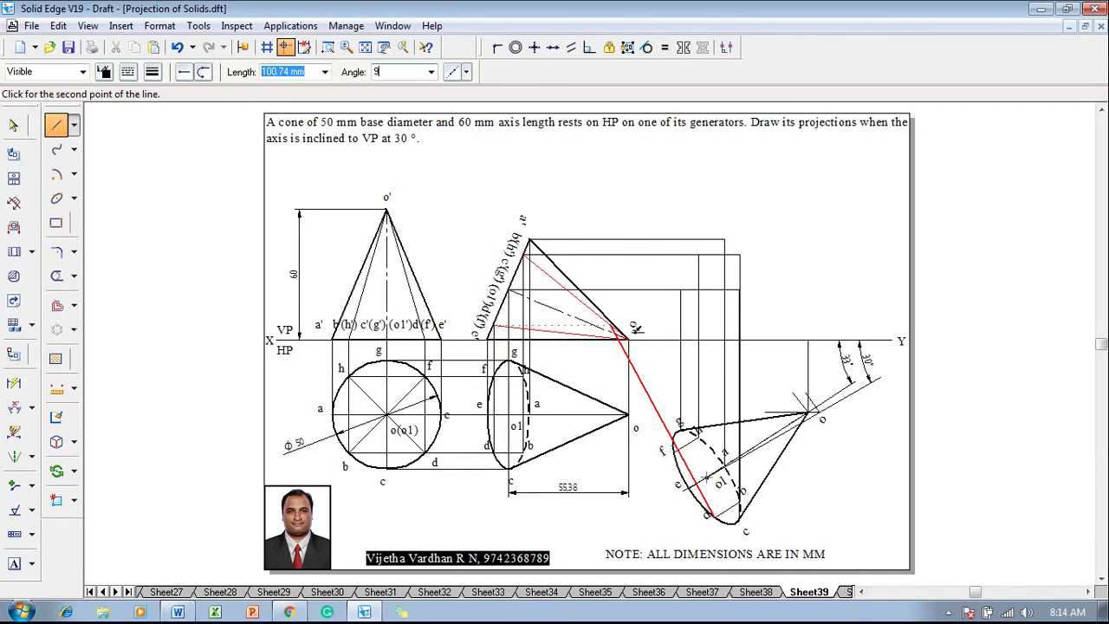
text(0)
key(Tab)
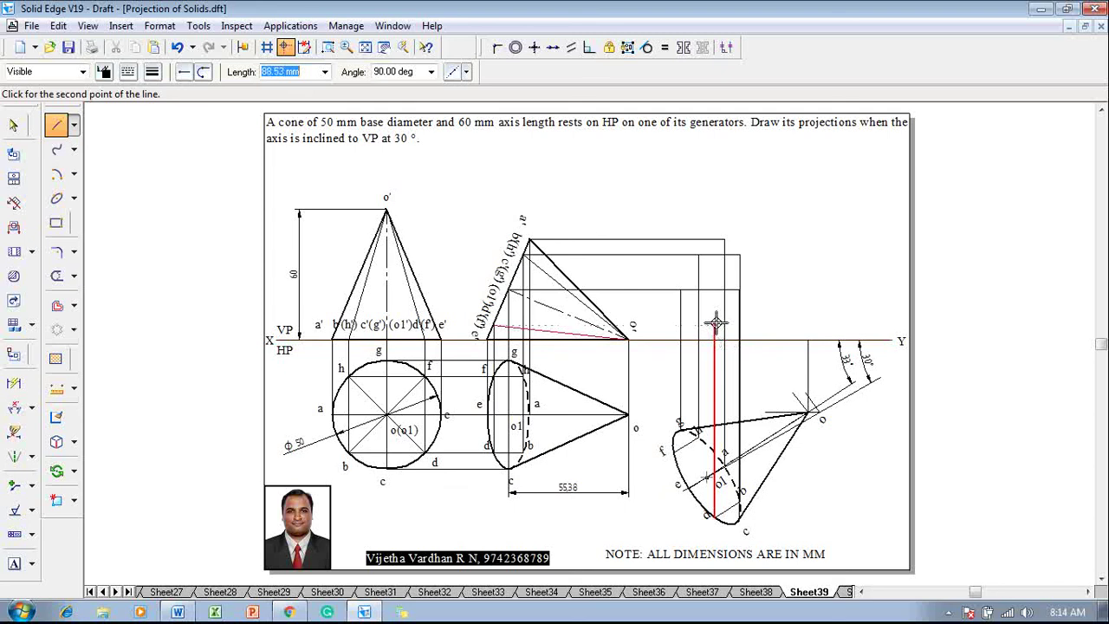
click(716, 324)
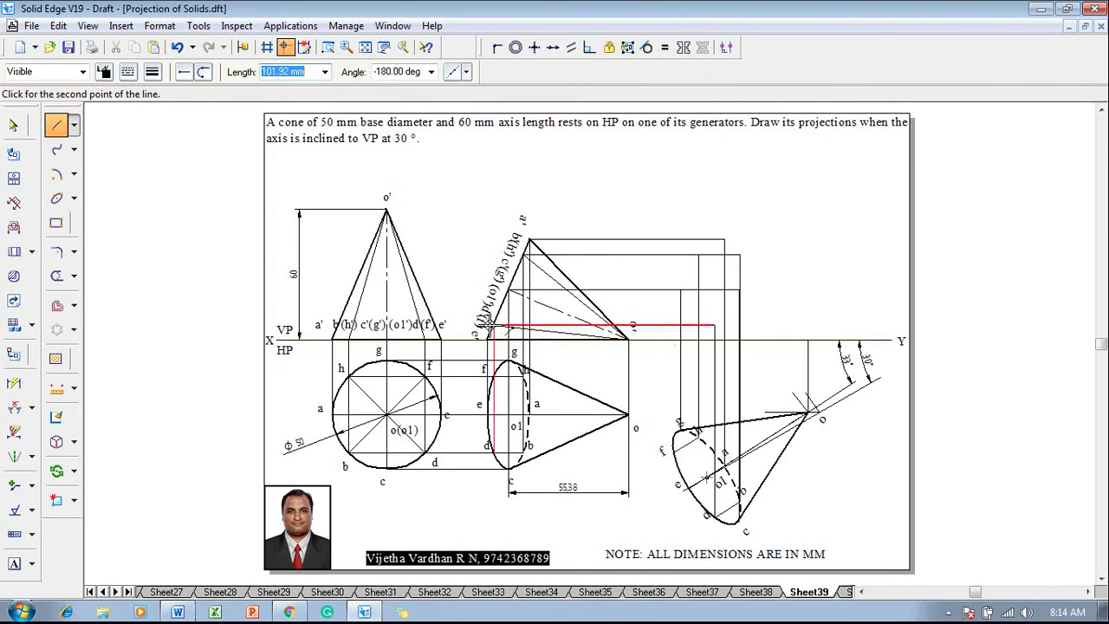
click(536, 339)
right_click(536, 339)
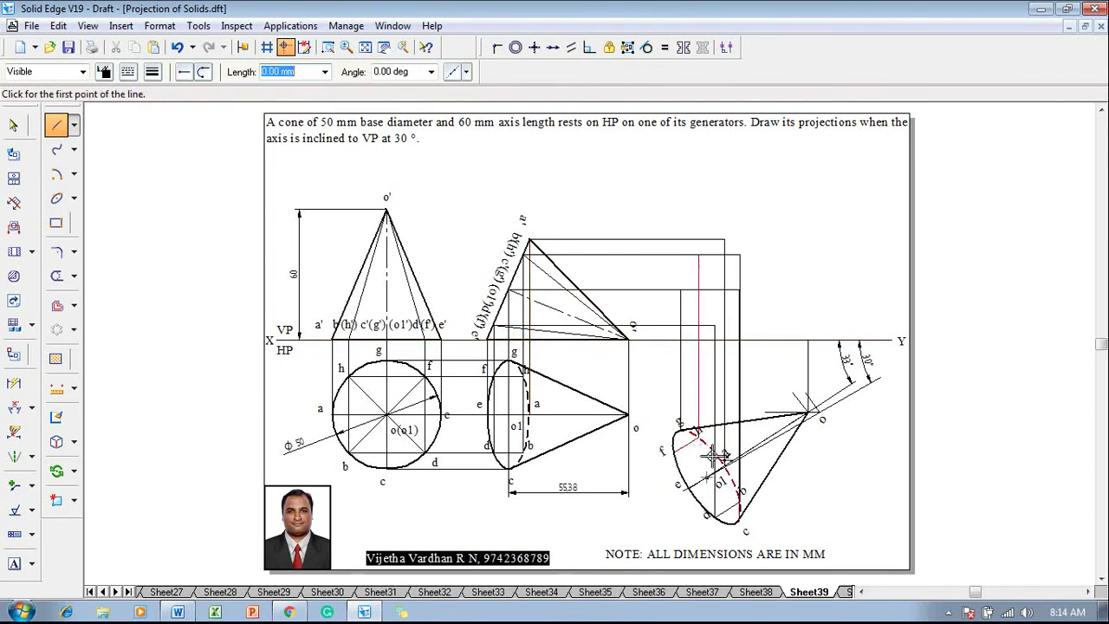
- Draw a vertical projector from f in the rotated top view up to the horizontal projector of d'(f')
click(671, 452)
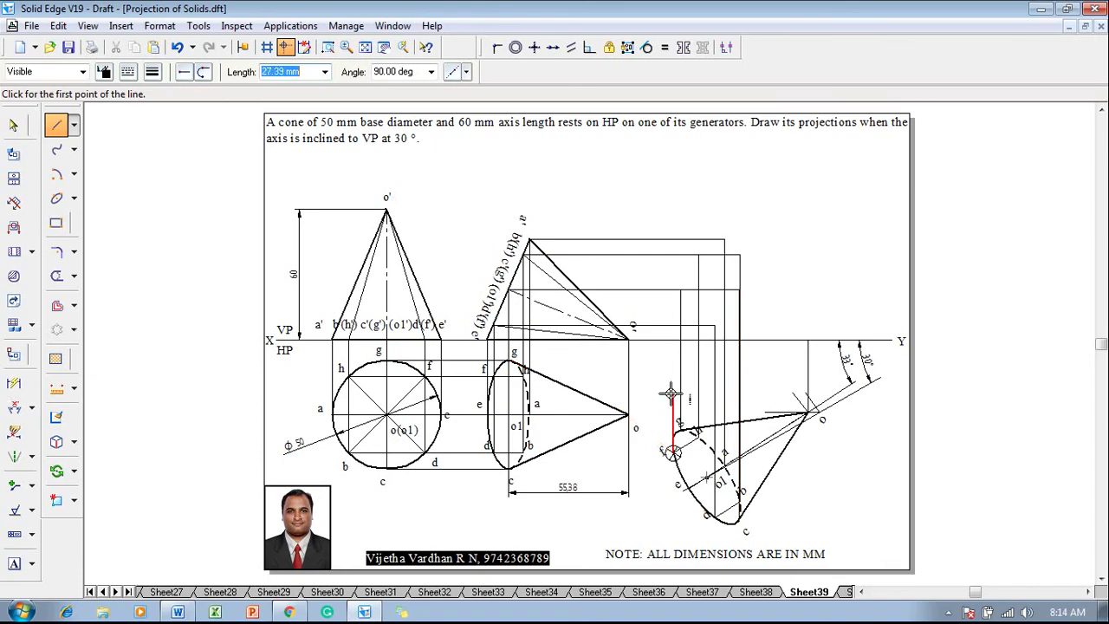
key(Tab)
text(9)
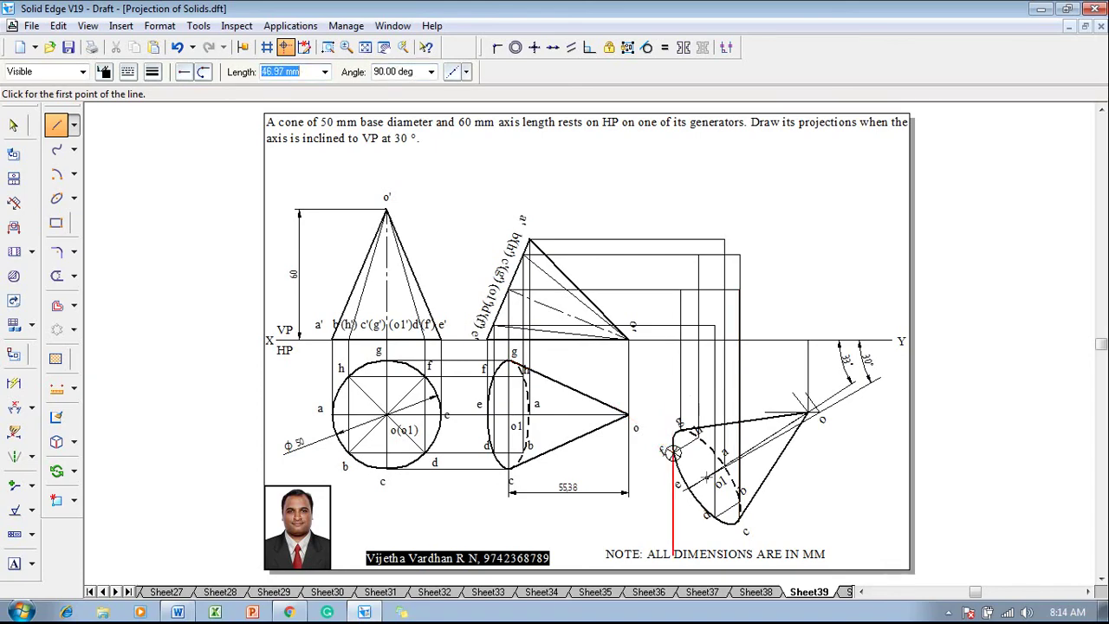
click(662, 327)
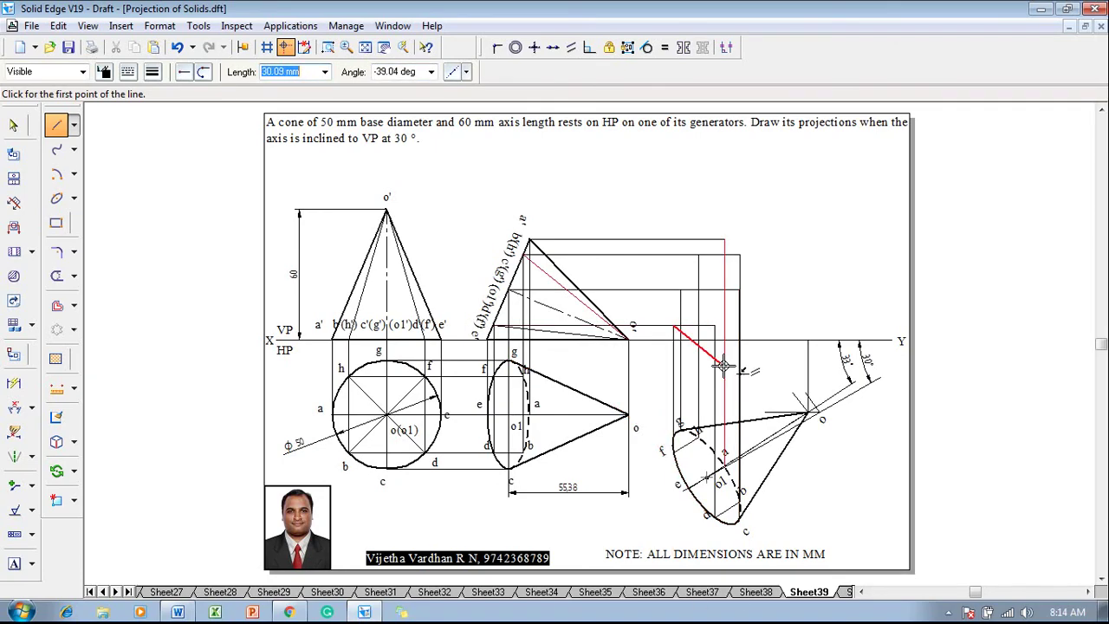
key(Escape)
- Draw vertical projectors from e at 90° up to XY and from o1 up to the horizontal projector of c'(g')
click(681, 486)
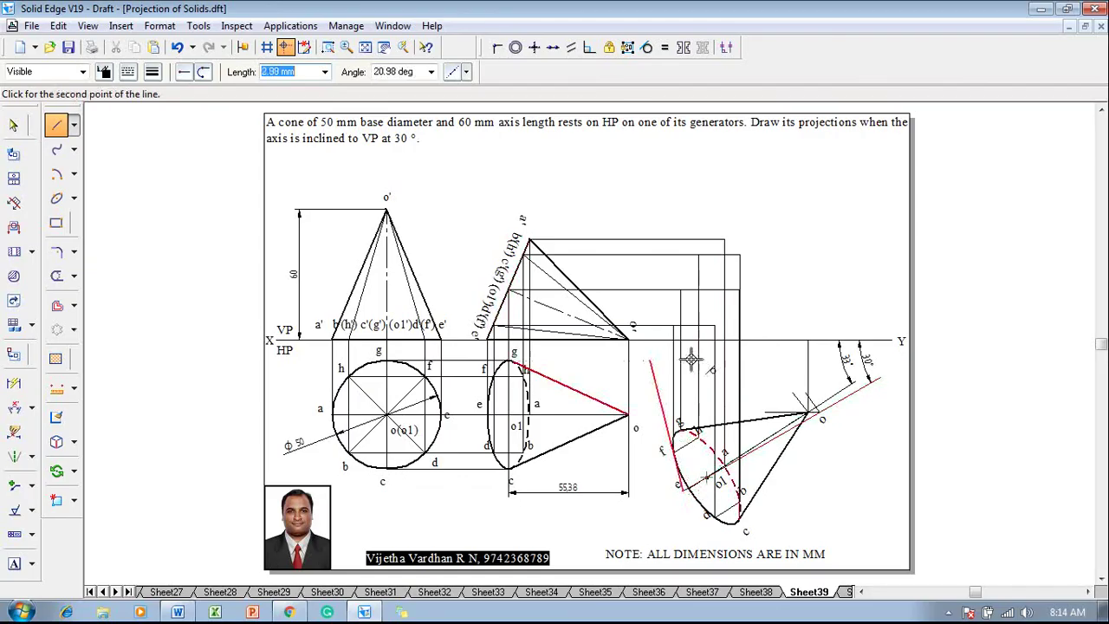
key(Tab)
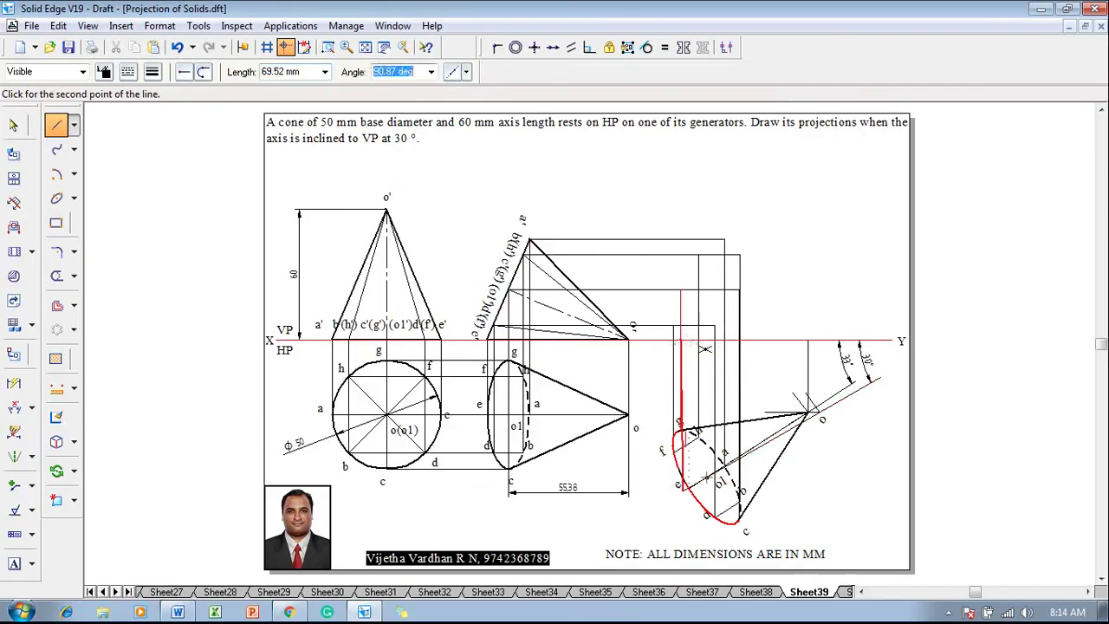
text(90)
key(Tab)
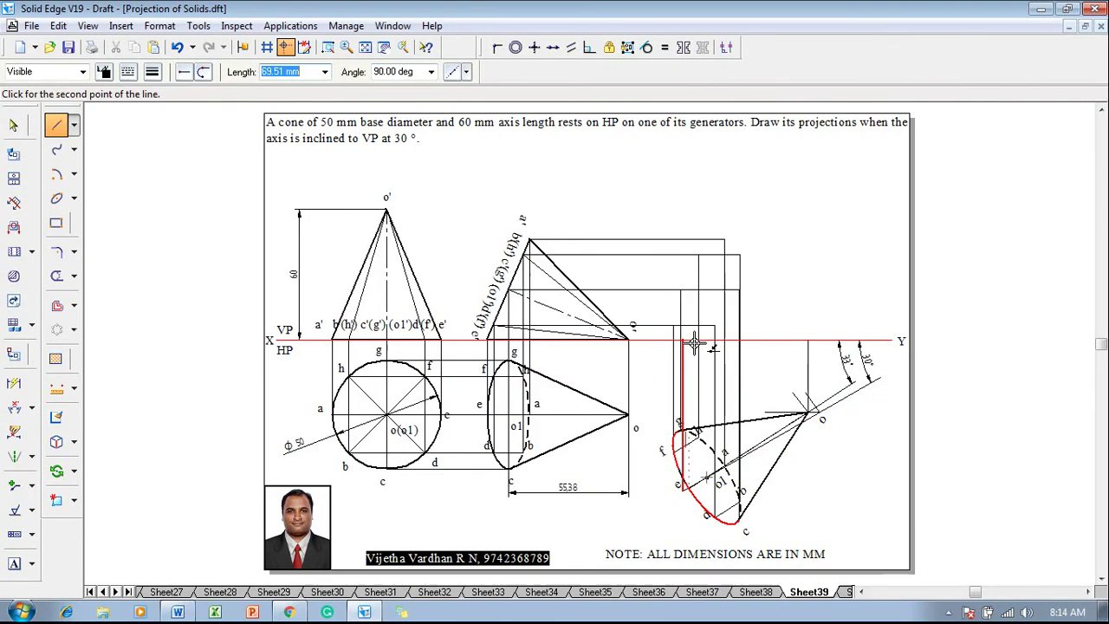
click(724, 357)
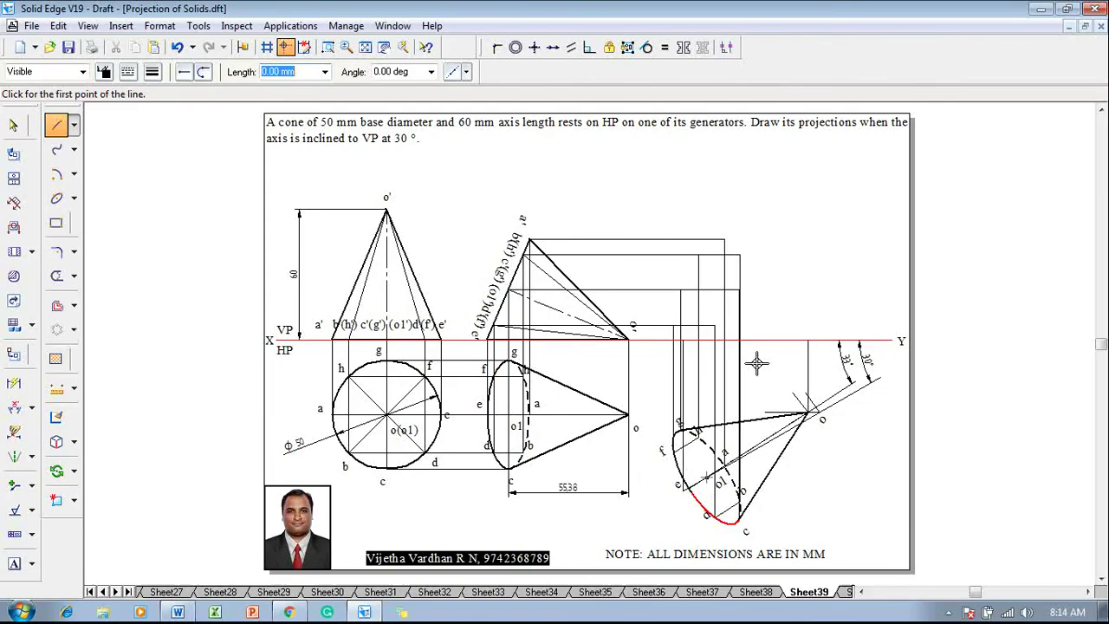
click(707, 476)
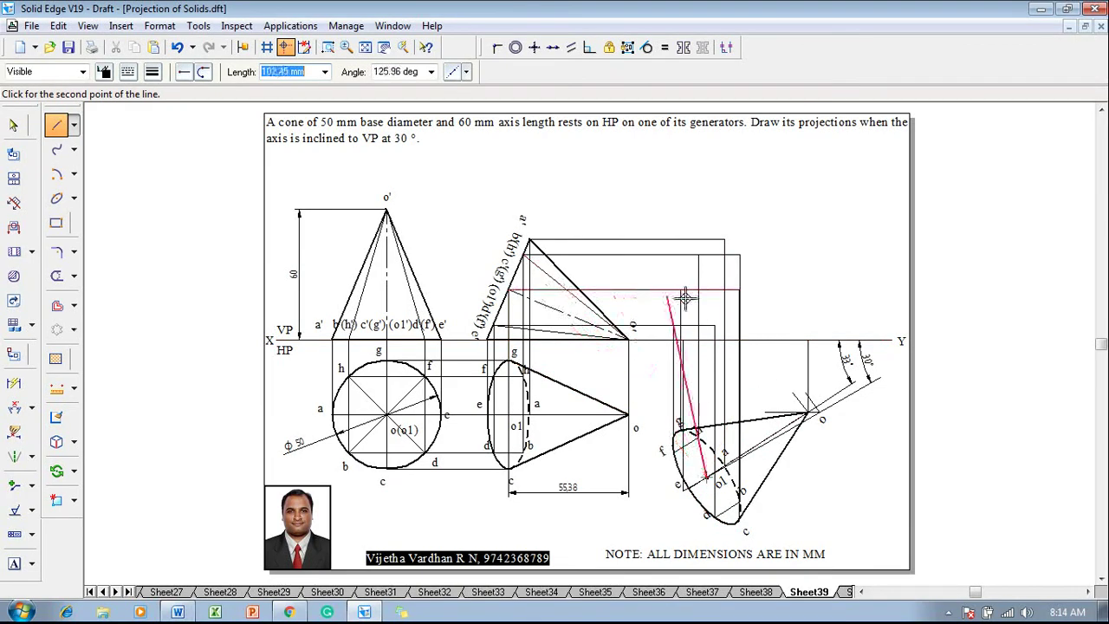
key(Escape)
key(Escape)
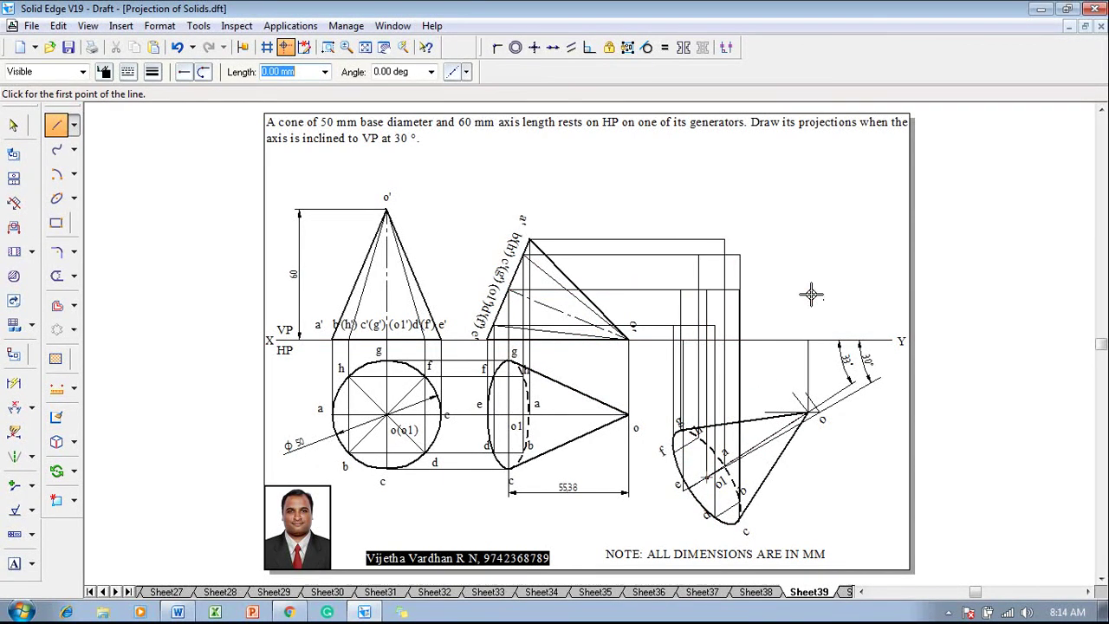
- Label the projected points of the final front view a' to h', plus the base centre o1' and the apex o'
click(13, 563)
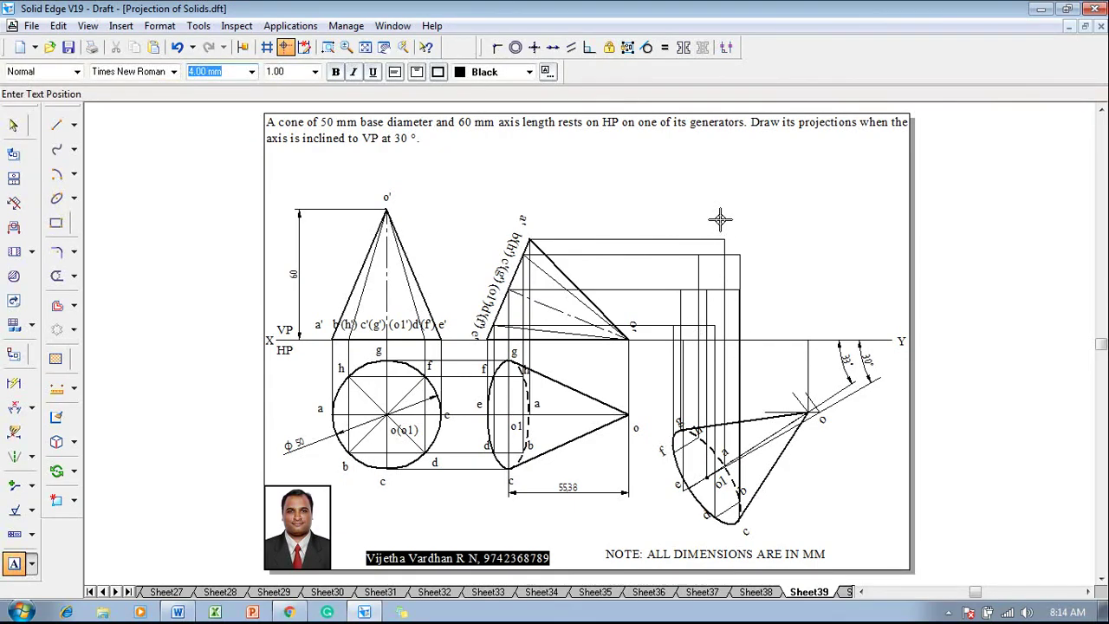
click(720, 220)
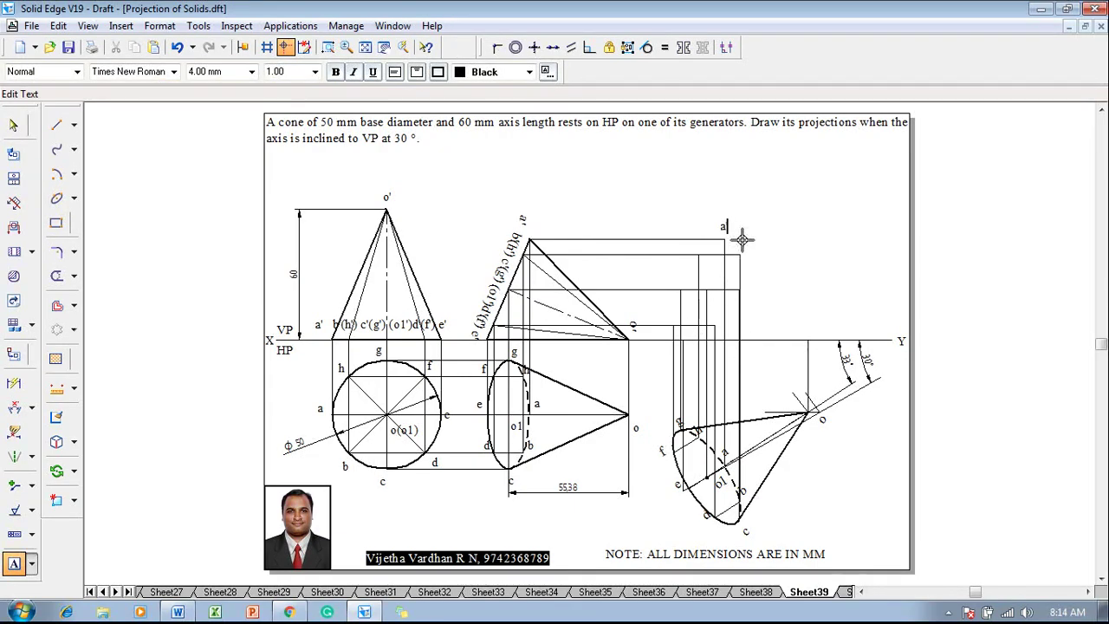
click(741, 239)
text(b)
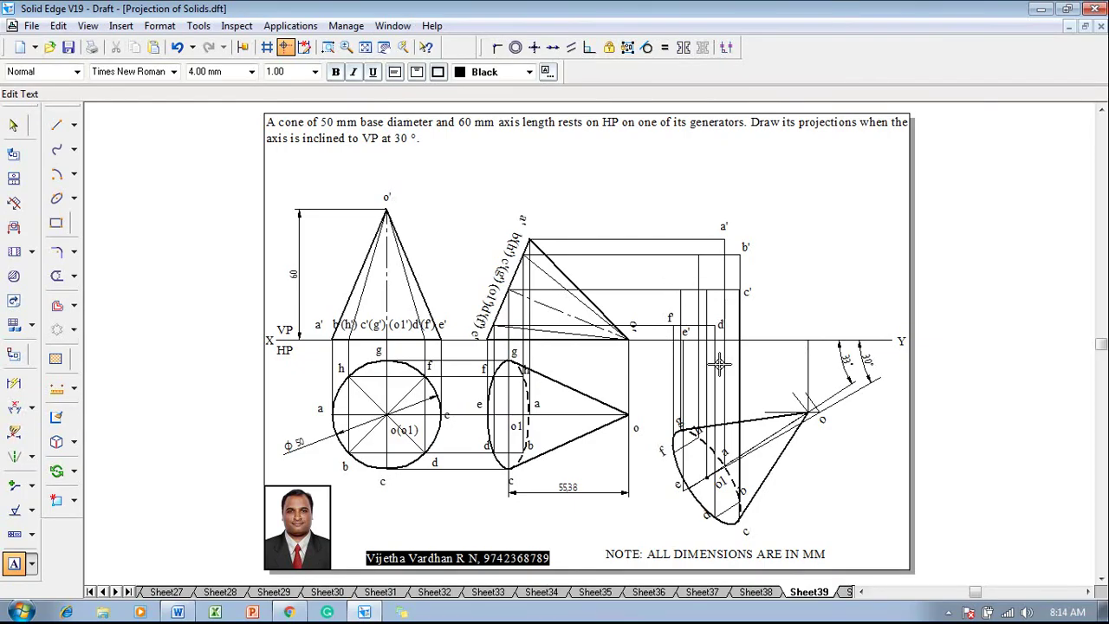
text(')
text(')
key(Escape)
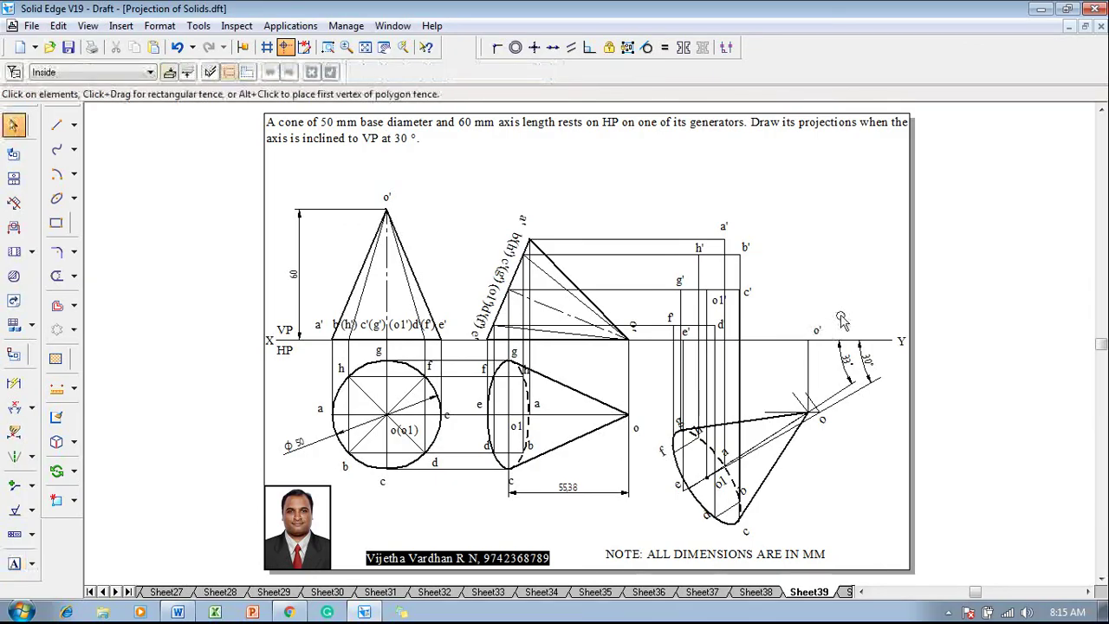
- Try to draw a thicker curve through h', a', b' and c' in the final front view, and undo it
click(55, 154)
click(152, 72)
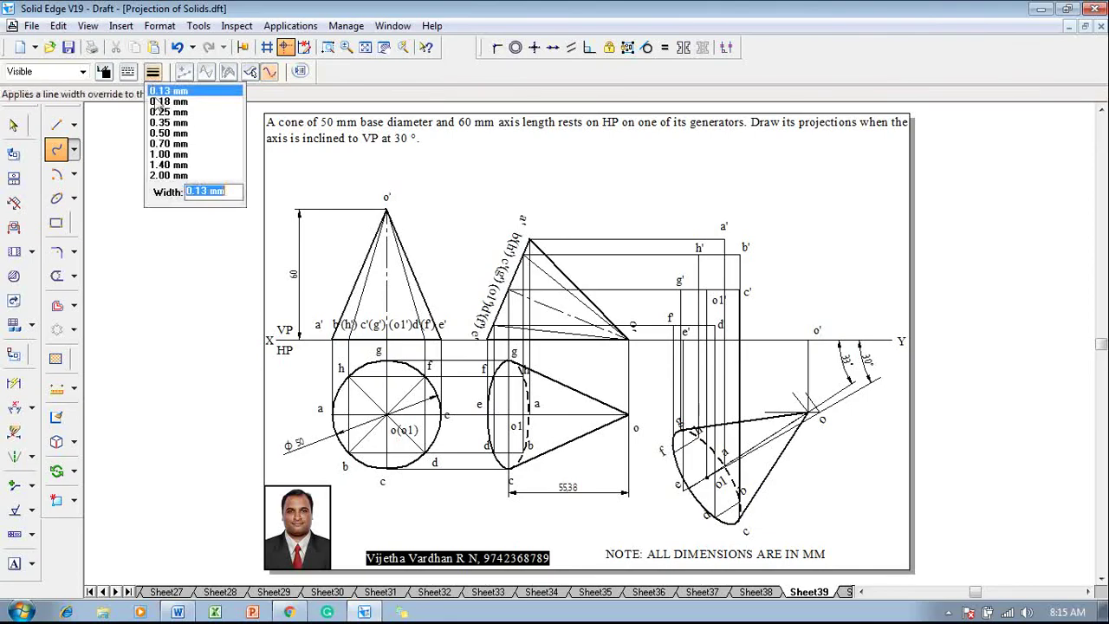
click(173, 139)
click(128, 72)
click(143, 98)
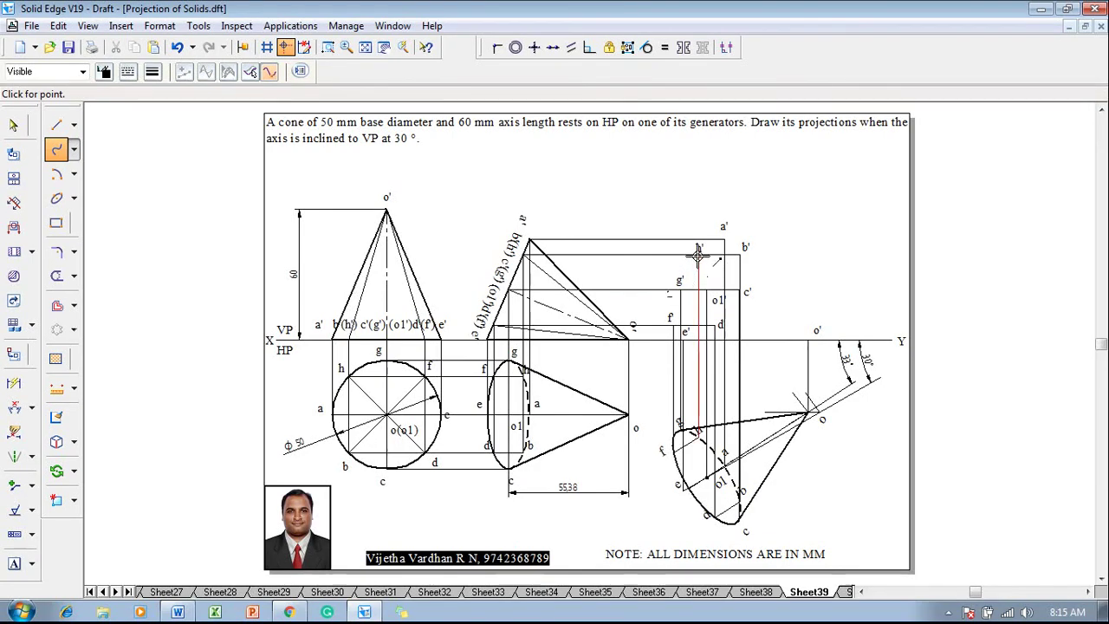
click(700, 252)
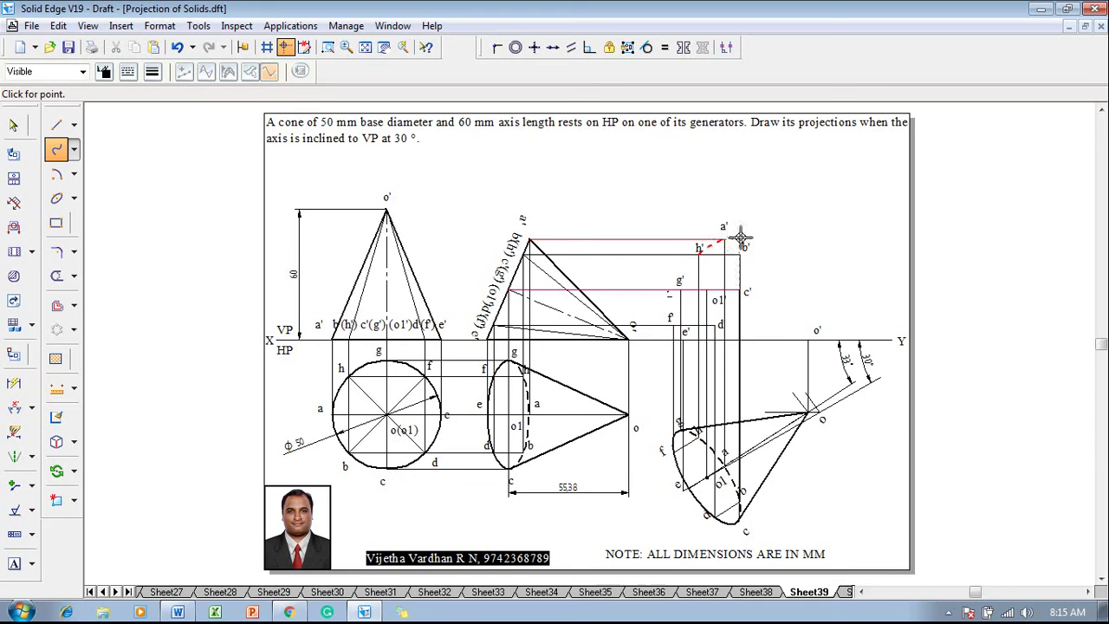
click(742, 250)
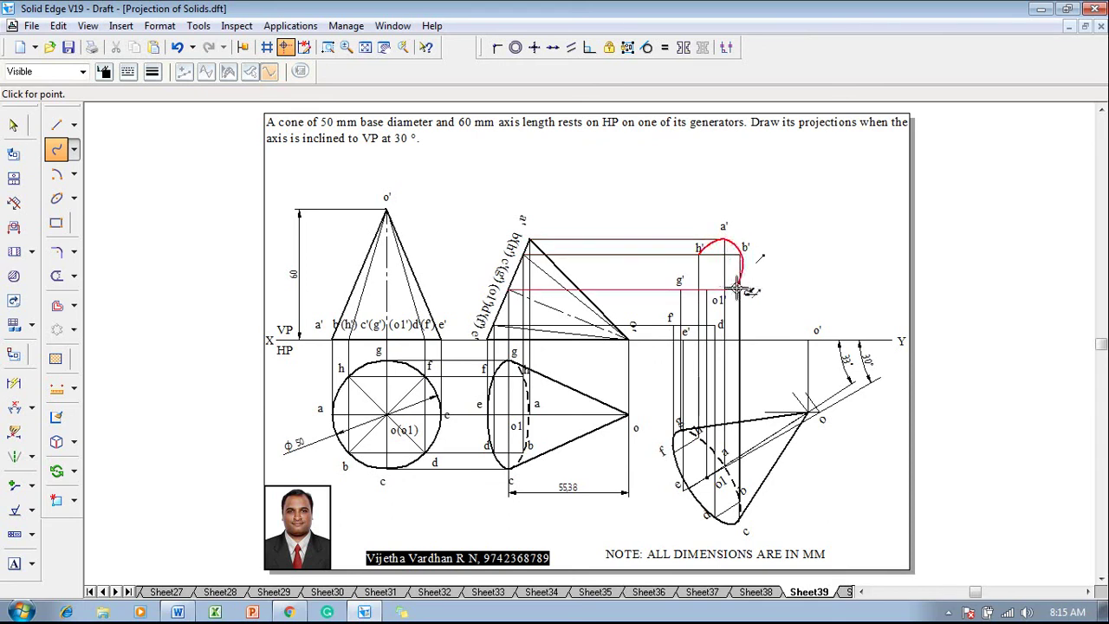
click(741, 290)
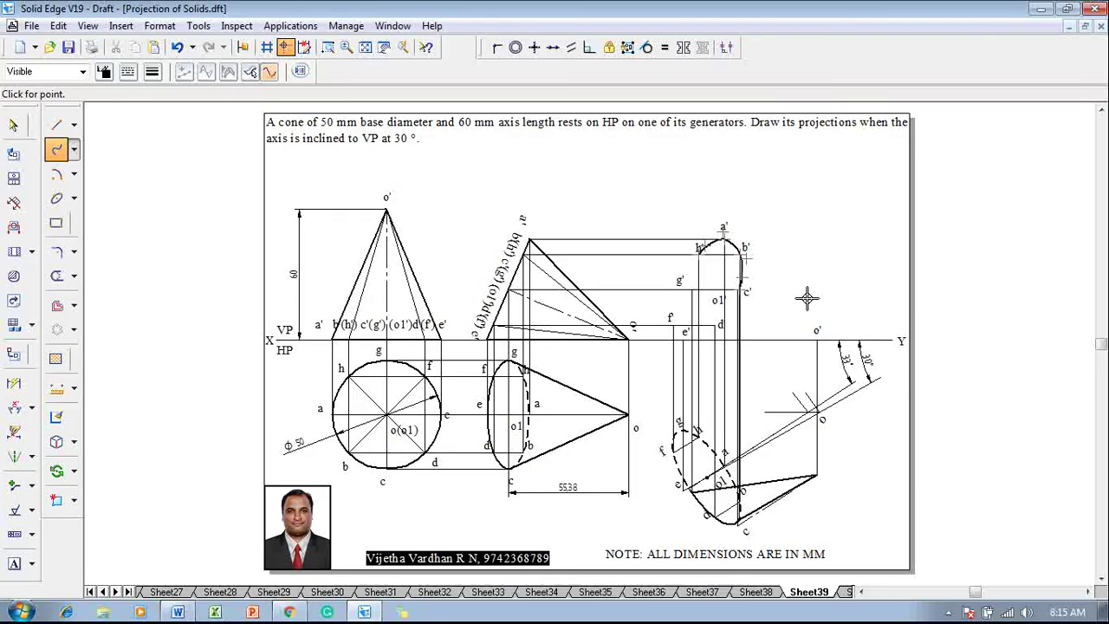
key(ctrl+z)
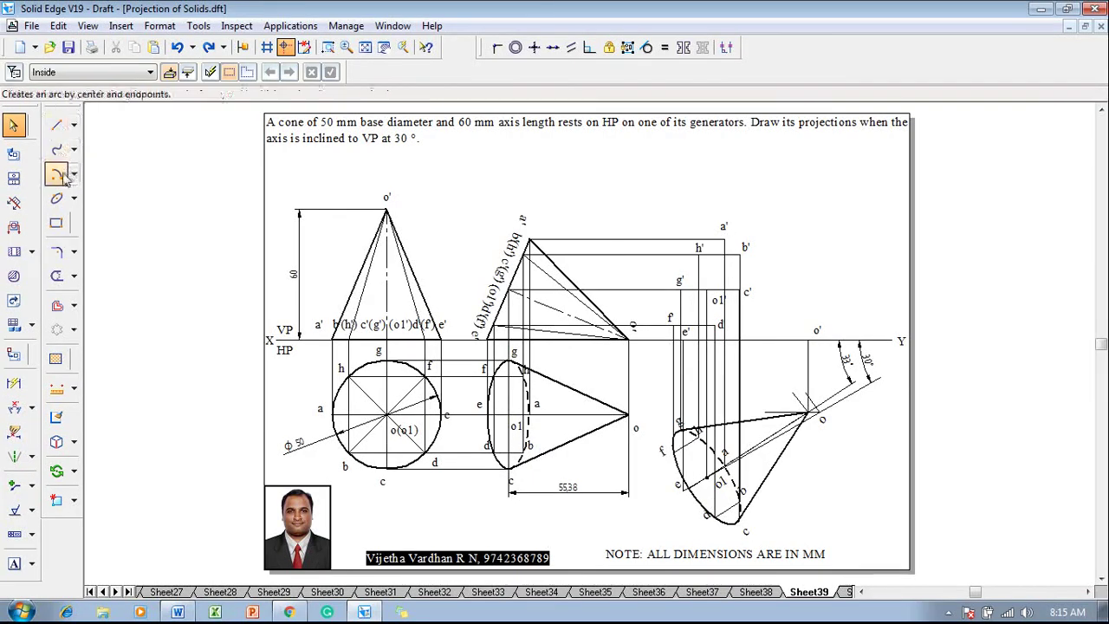
- Try to draw a 0.50 mm wide curve through h', a' and b' in the final front view, and undo it
click(56, 149)
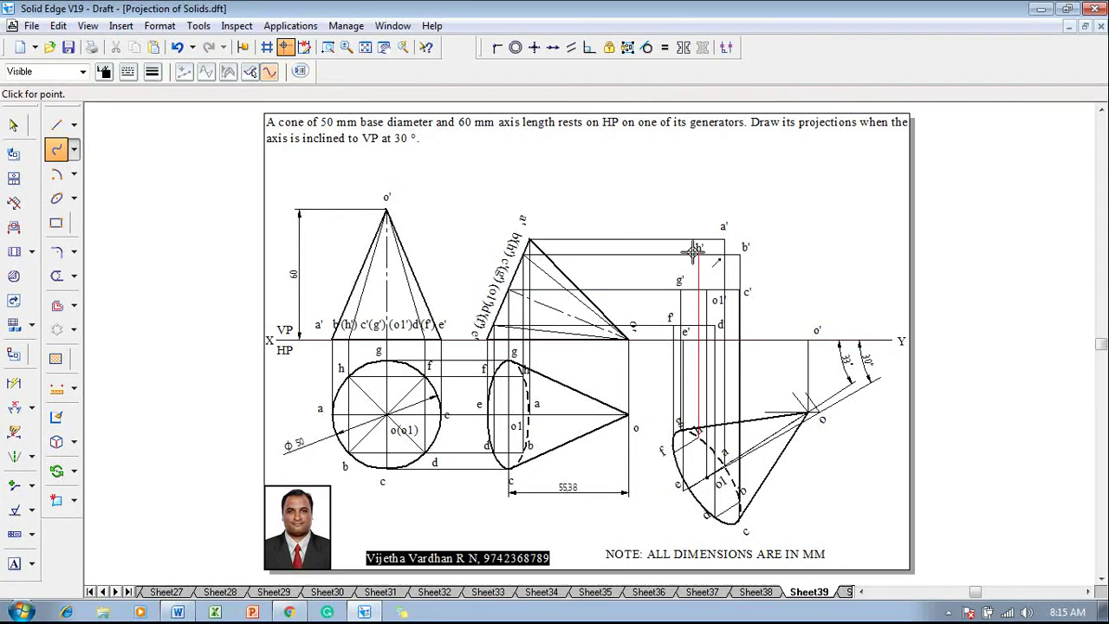
click(154, 73)
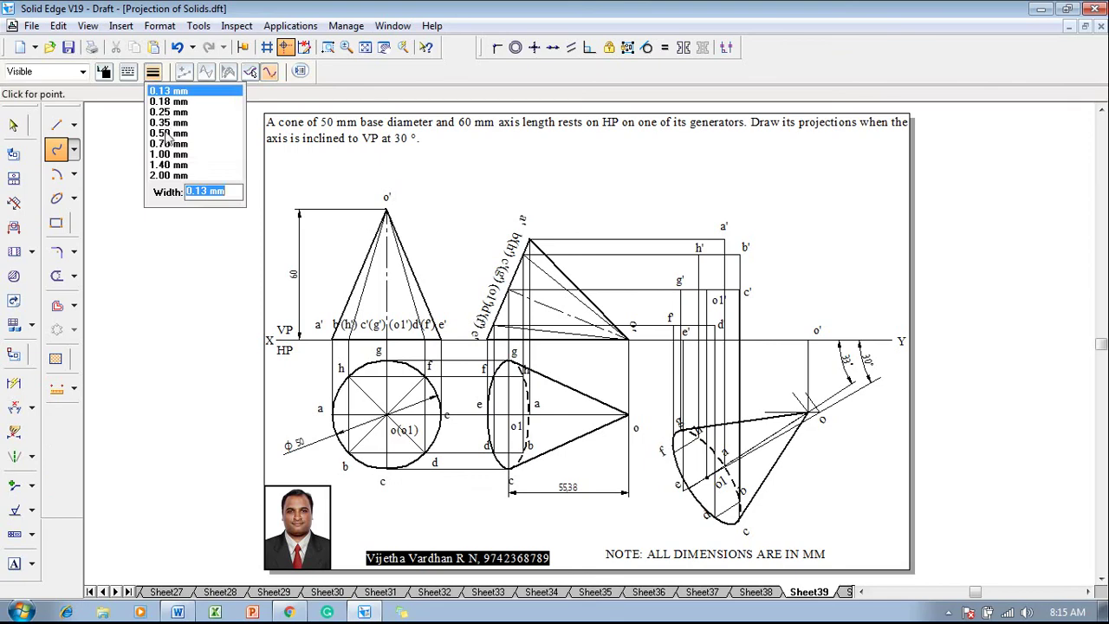
click(170, 136)
click(699, 253)
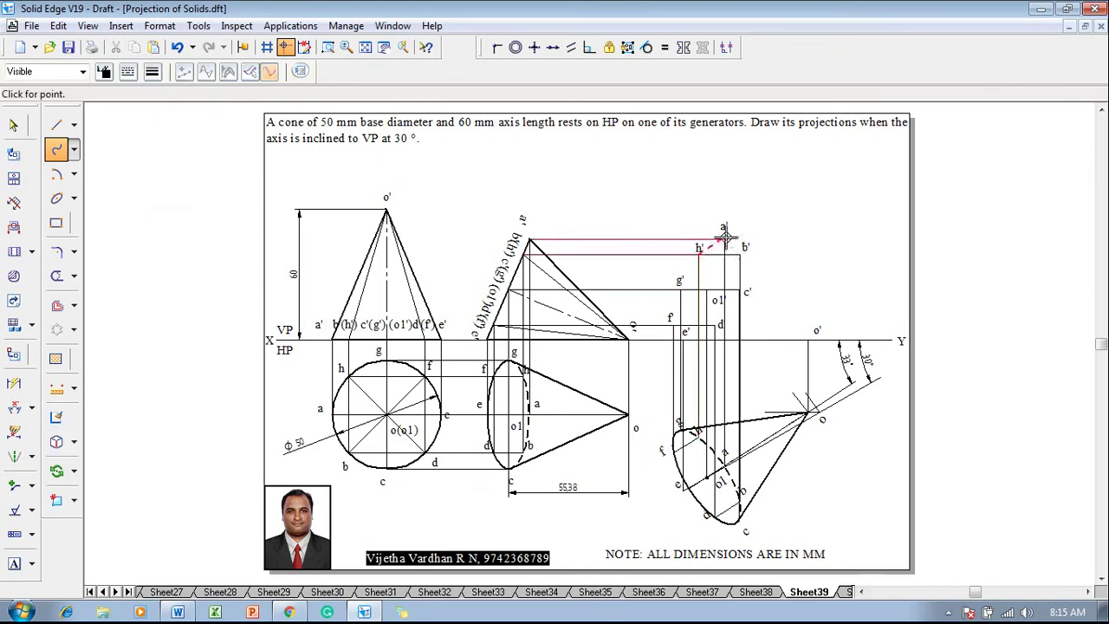
click(724, 239)
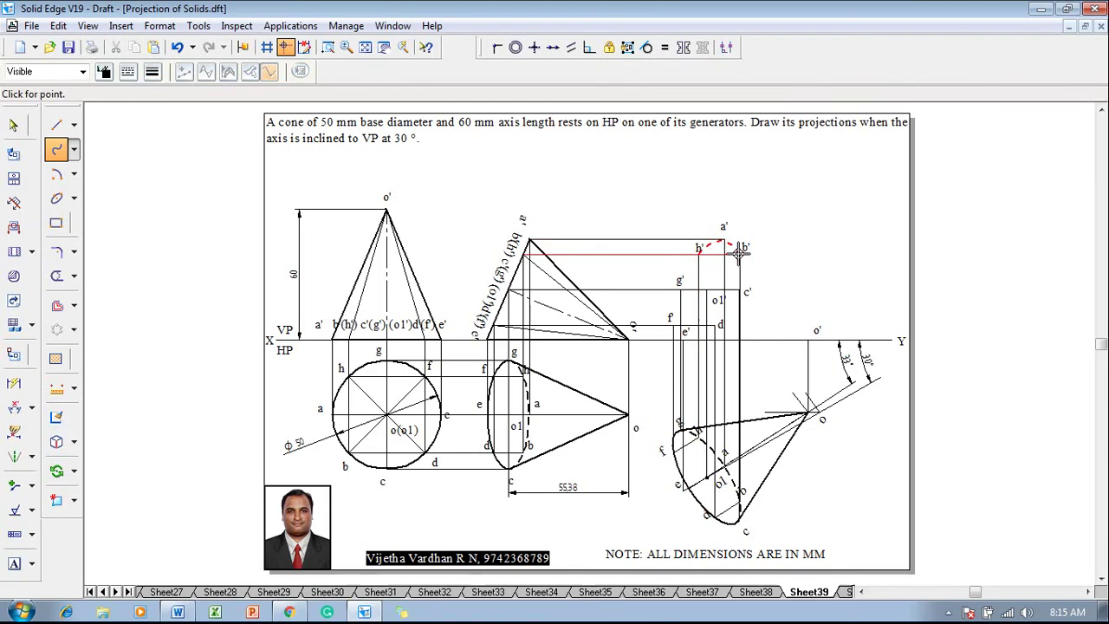
click(739, 251)
right_click(742, 291)
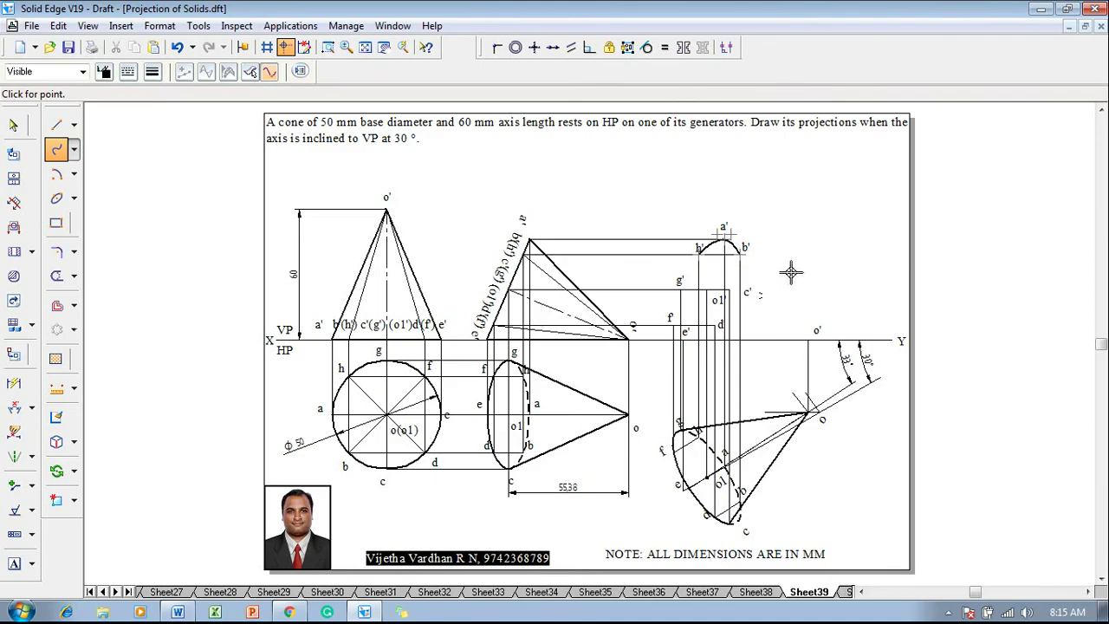
key(Escape)
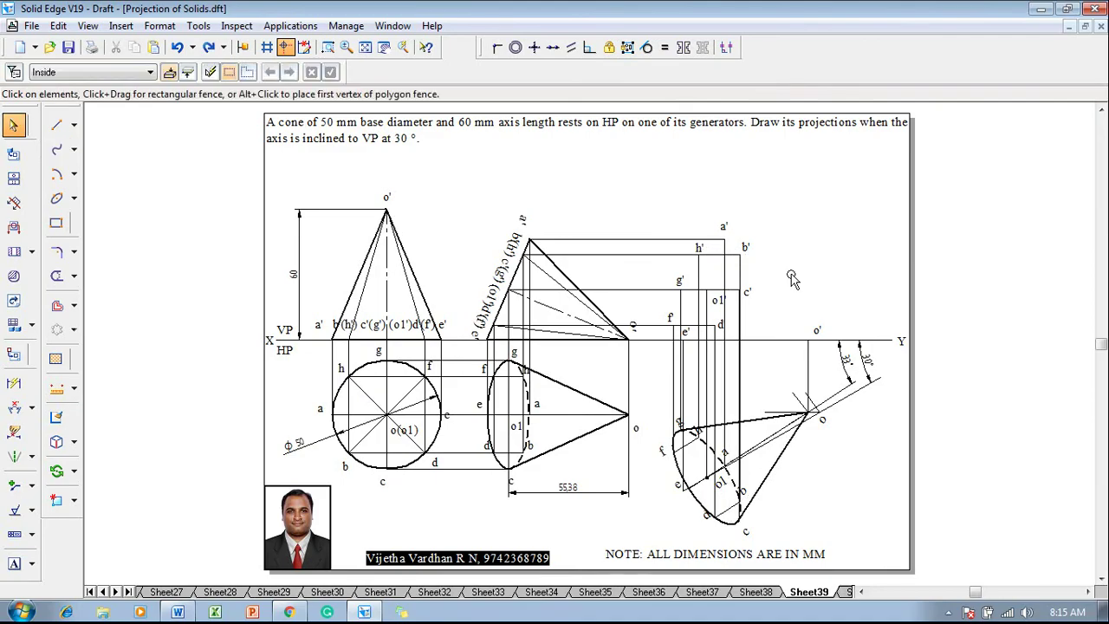
- Draw the cone's base in the final front view as a closed 0.50 mm wide curve from h' through a', b', c', d', e', f' and g' back to a'
click(56, 174)
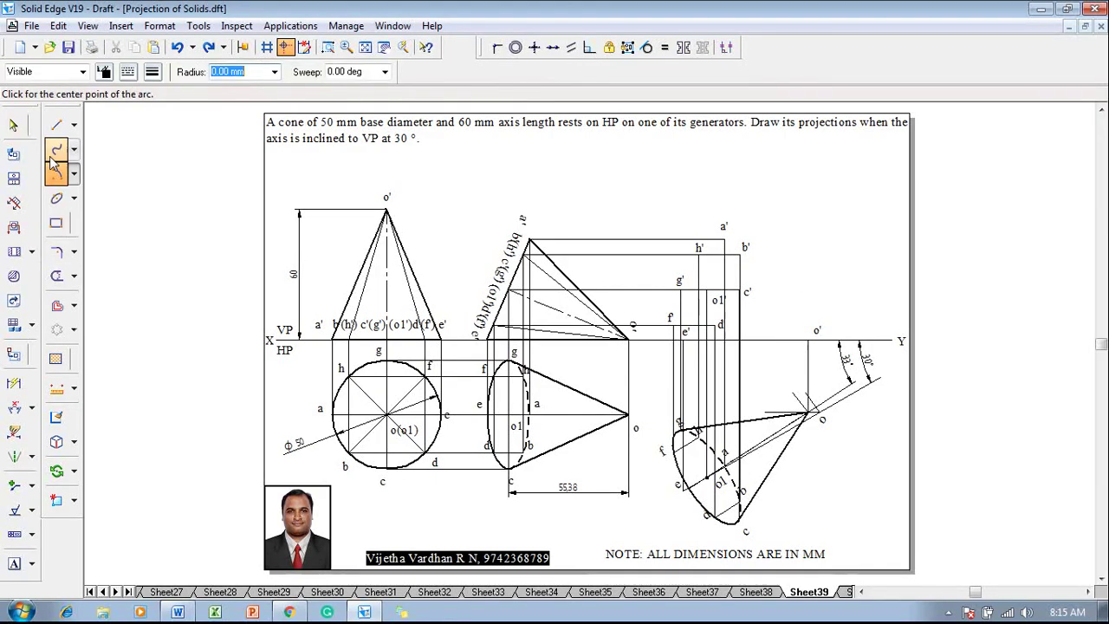
click(57, 149)
click(152, 72)
click(160, 136)
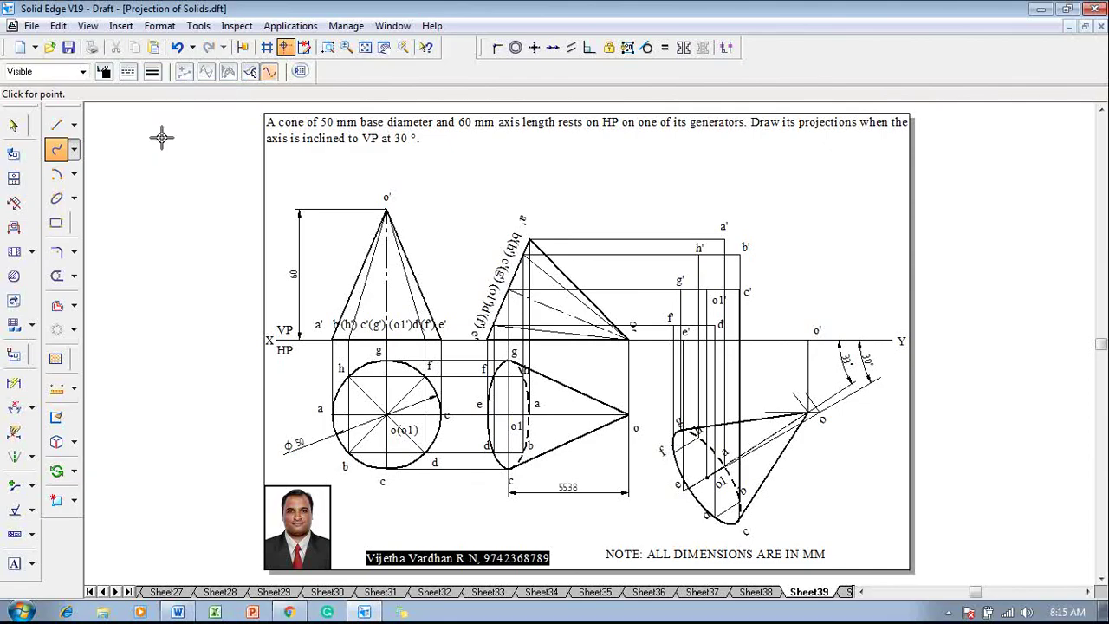
click(699, 254)
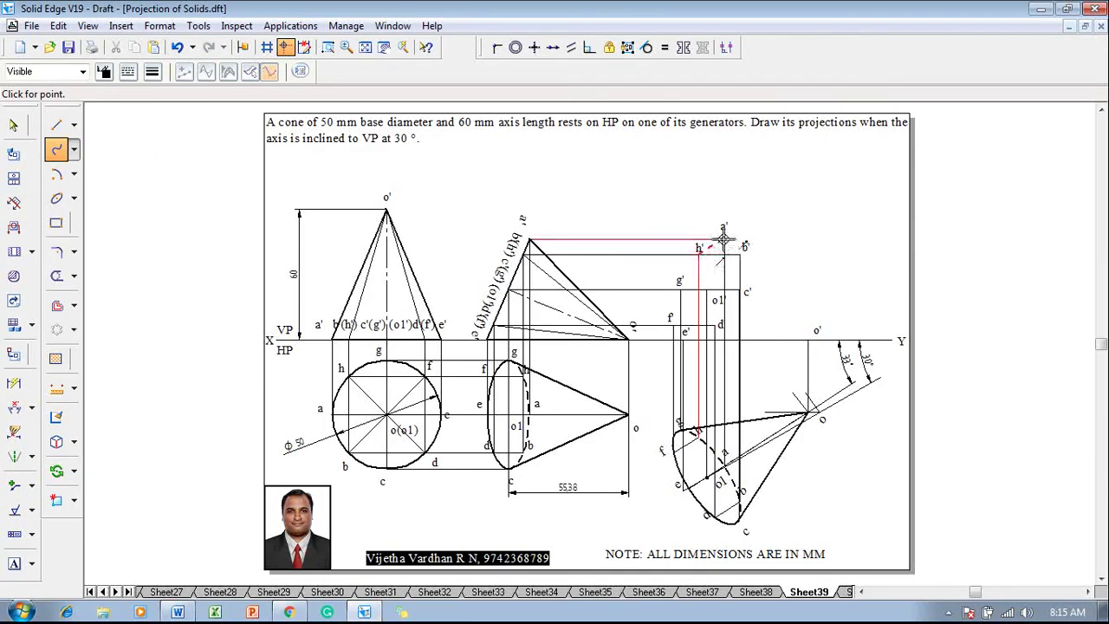
click(722, 239)
click(745, 253)
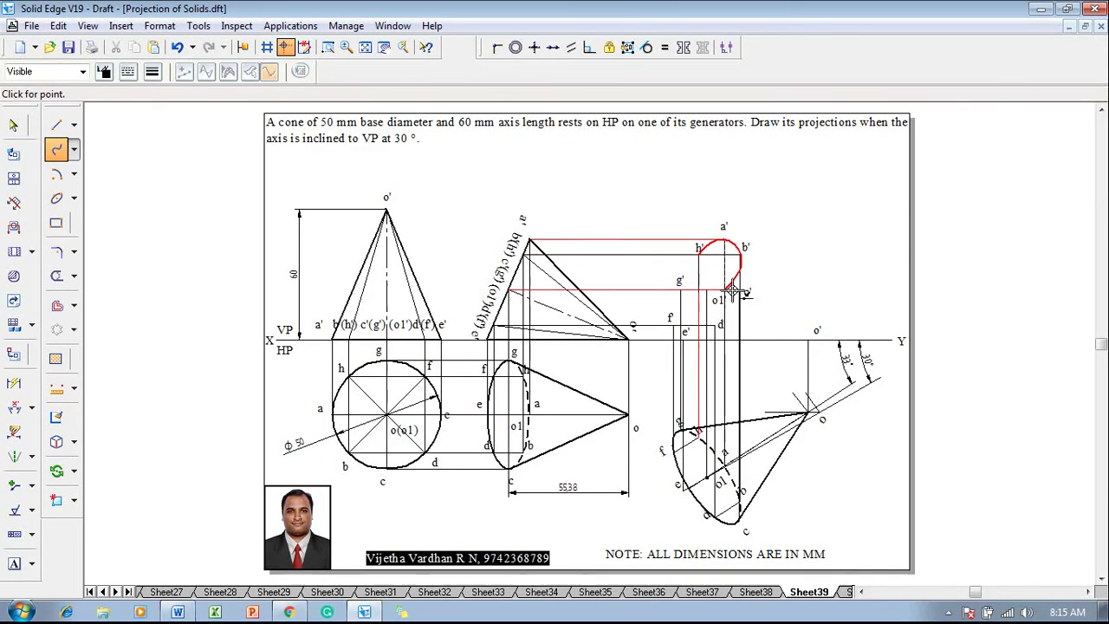
click(741, 291)
click(715, 327)
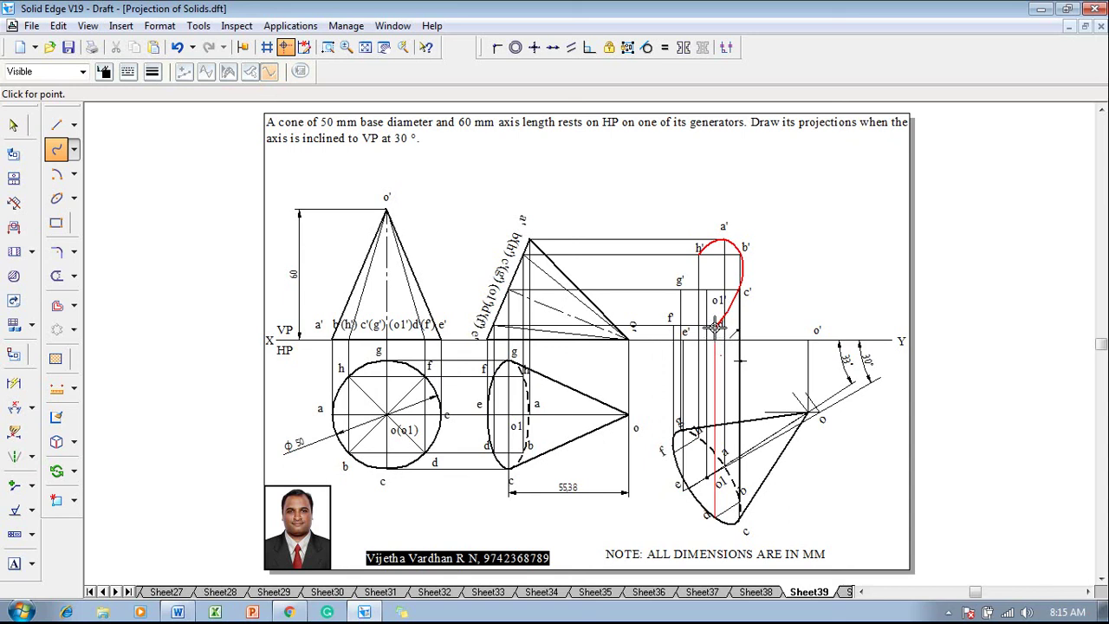
click(686, 339)
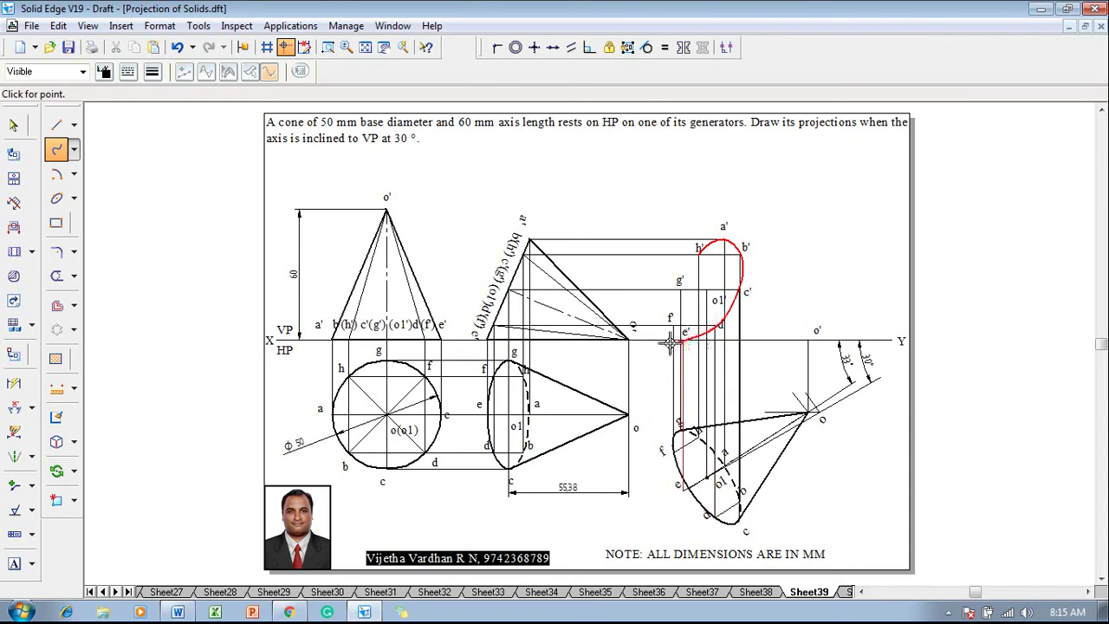
click(670, 318)
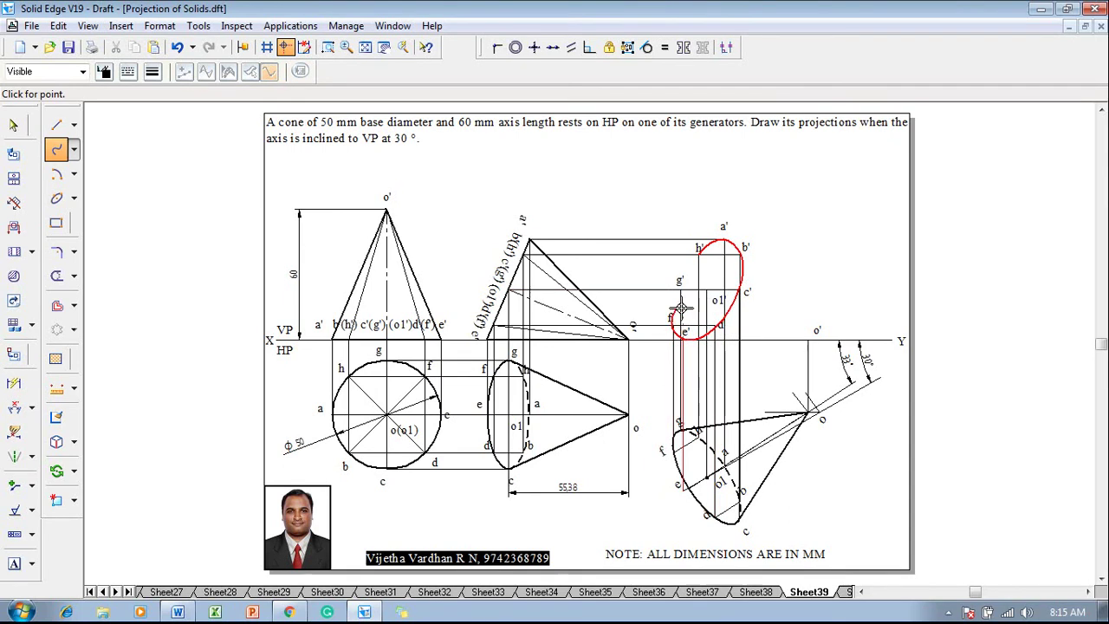
click(682, 285)
click(714, 265)
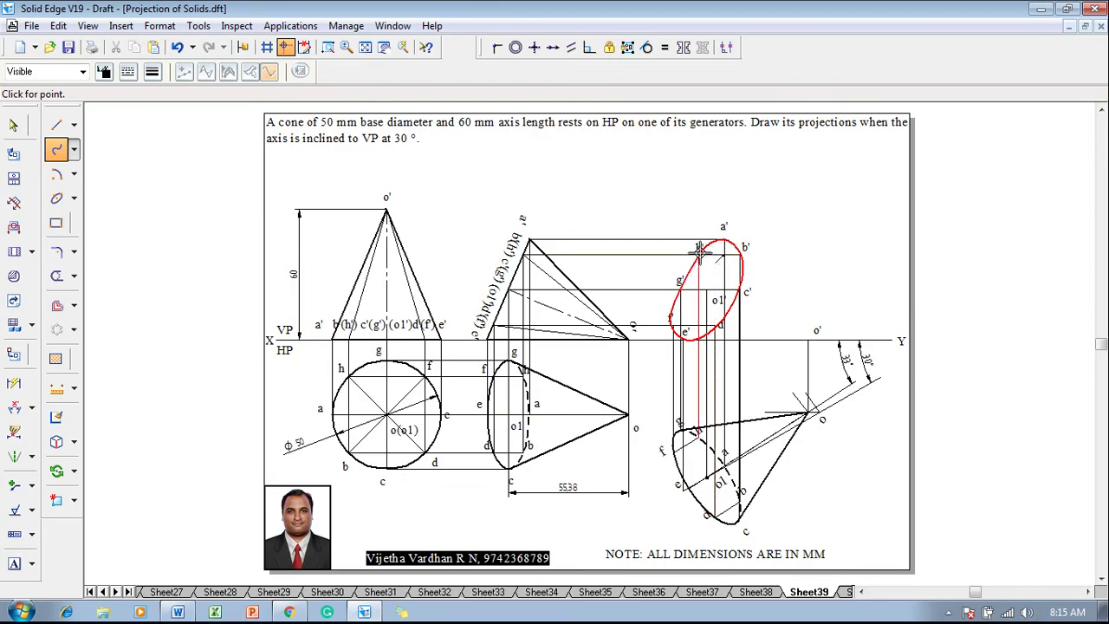
click(722, 240)
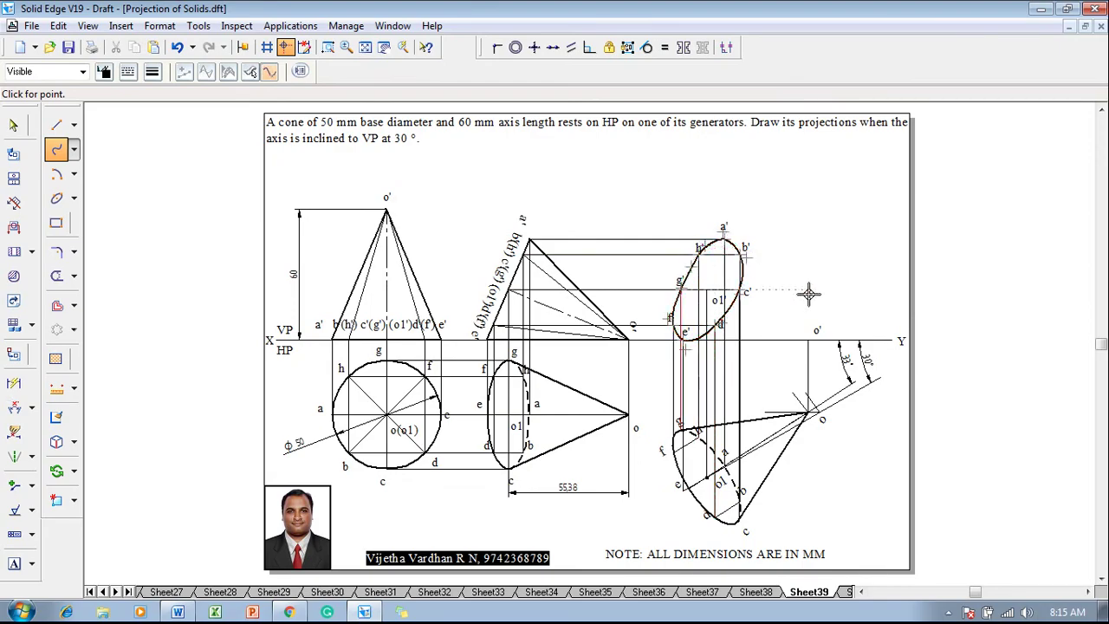
key(Escape)
key(Escape)
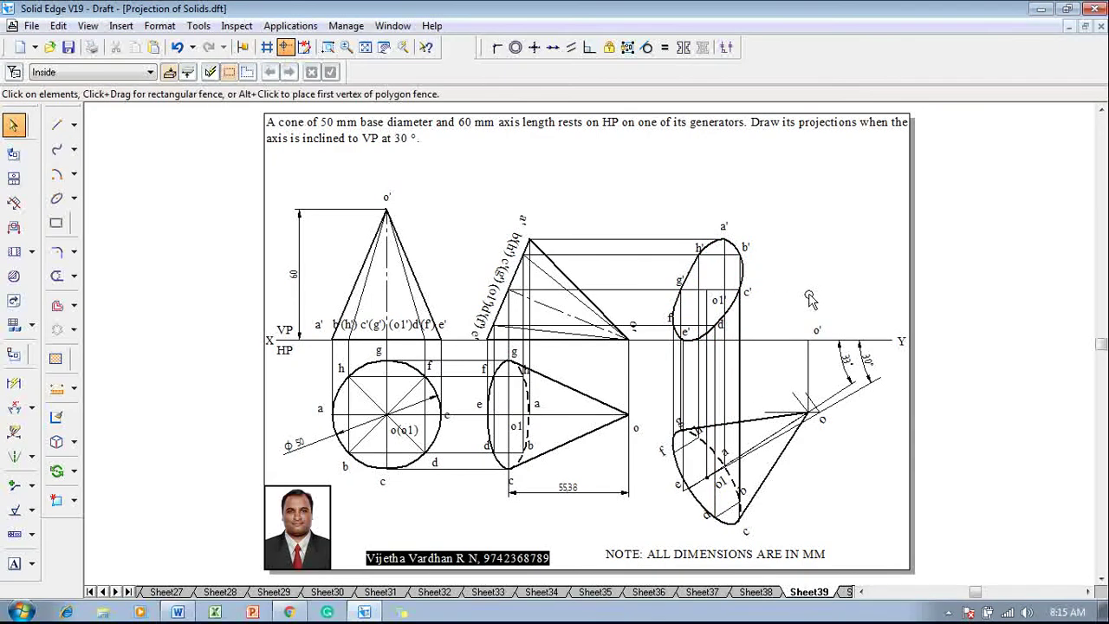